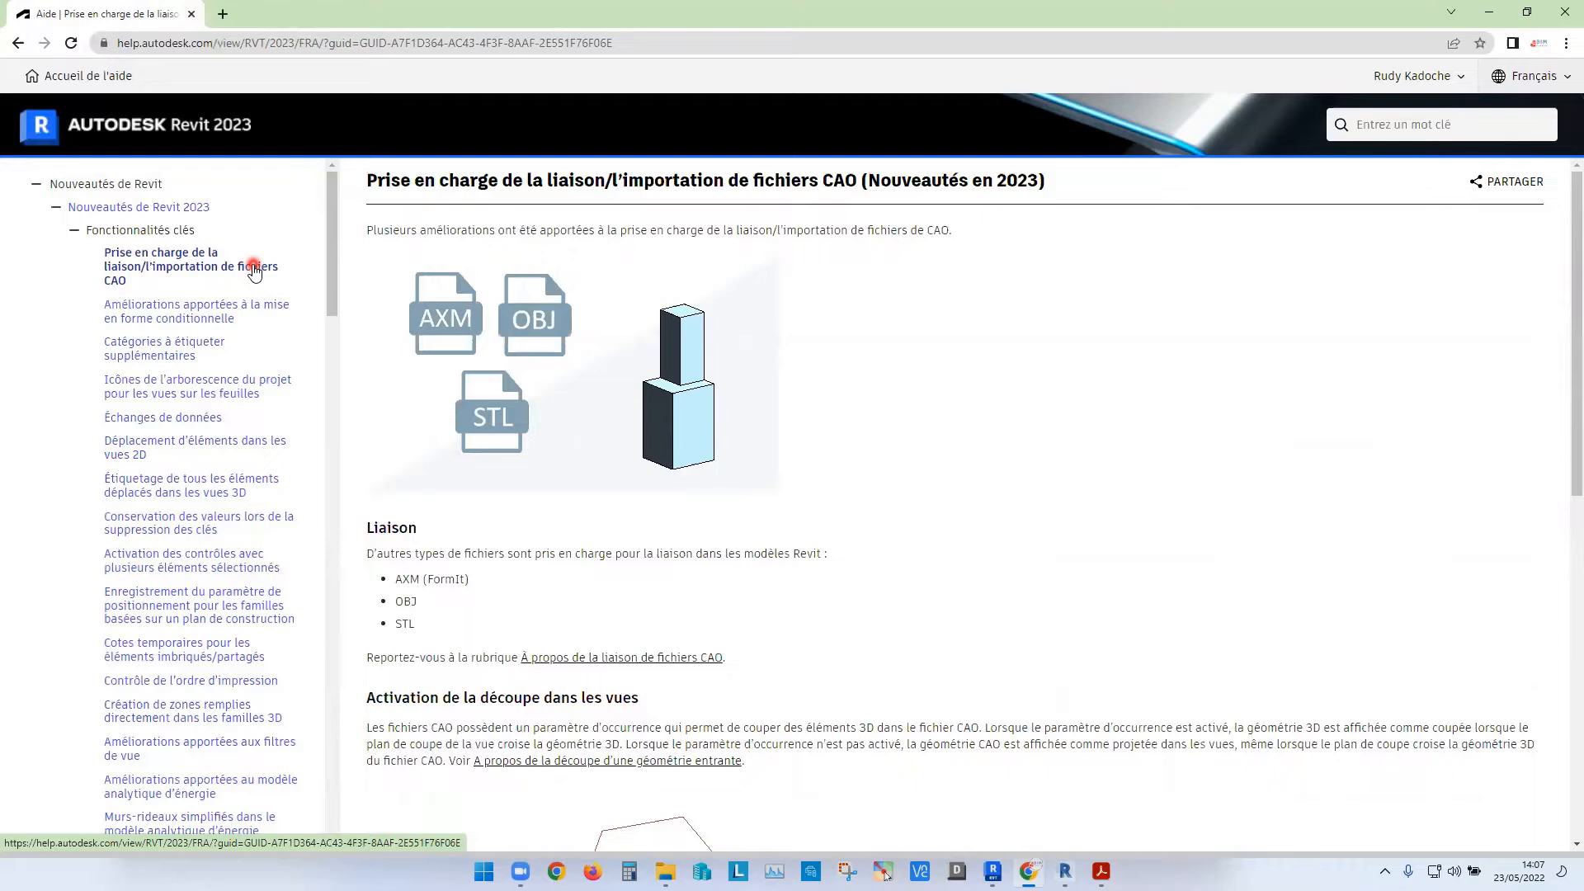
- Open the Revit 2023 help page "Prise en charge de la liaison/l'importation de fichiers CAO" and examine the newly supported link formats
left_click(162, 212)
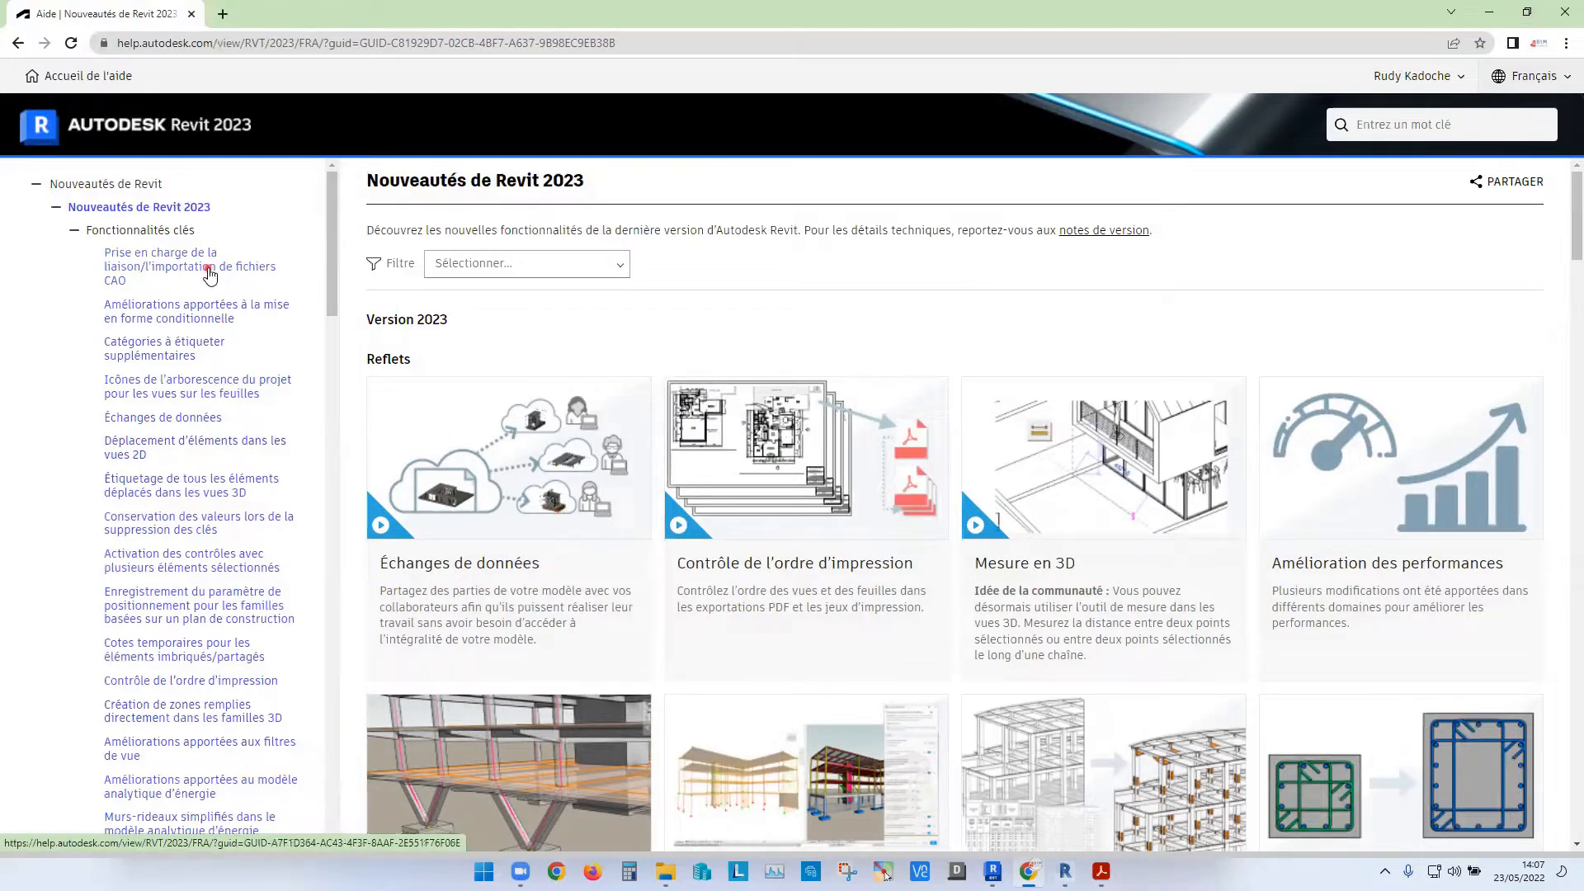
left_click(210, 272)
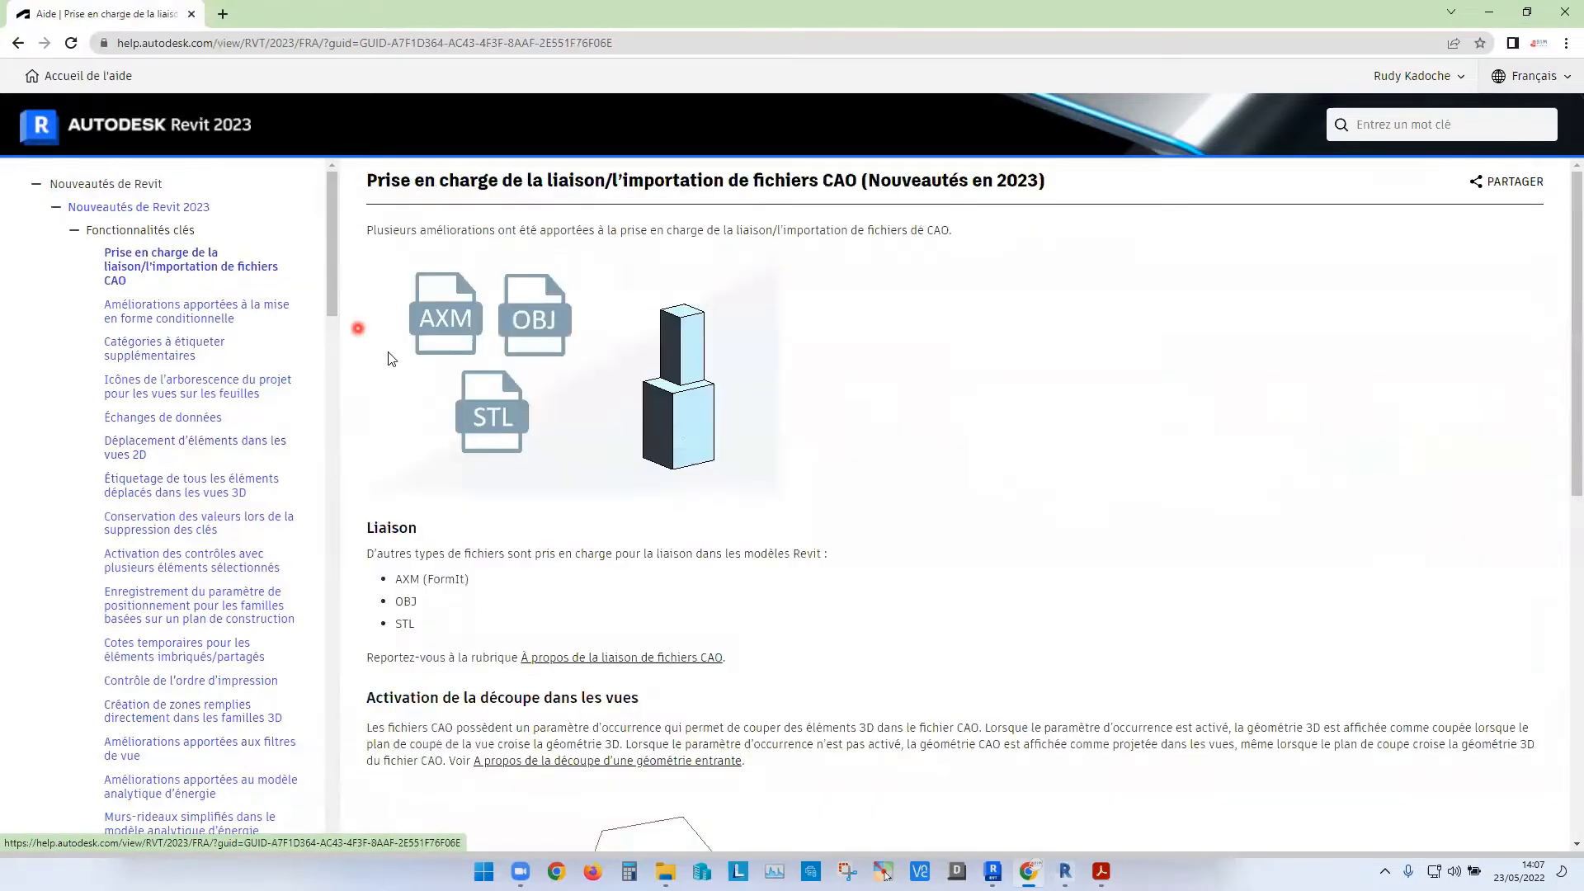
left_click(456, 330)
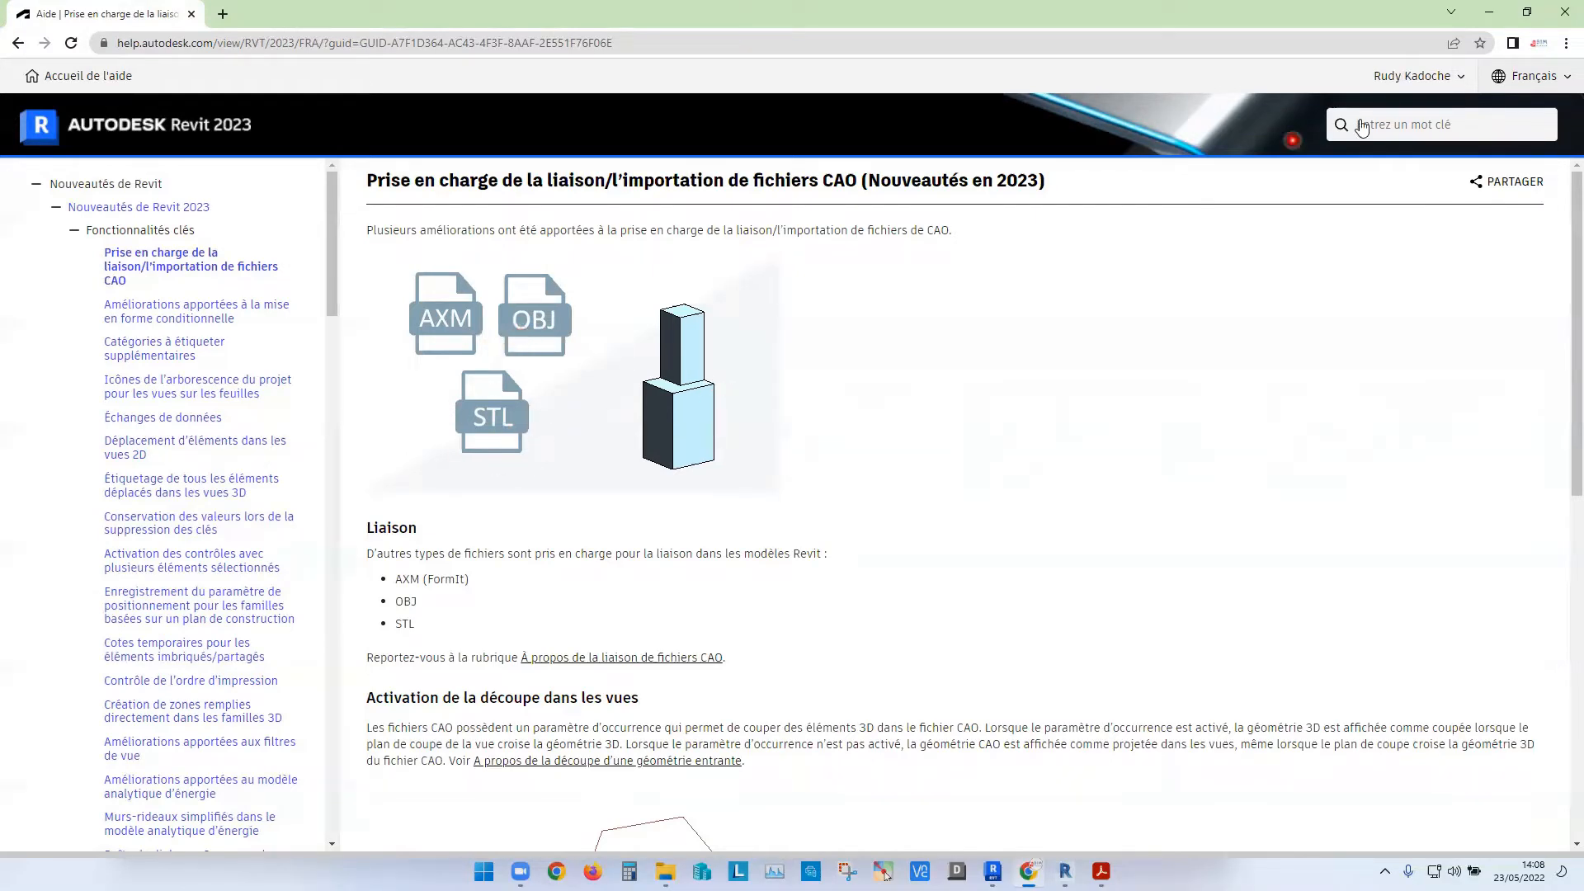
- Switch to Revit and arrange the tiled 3D views as tabs in one window
left_click(1491, 12)
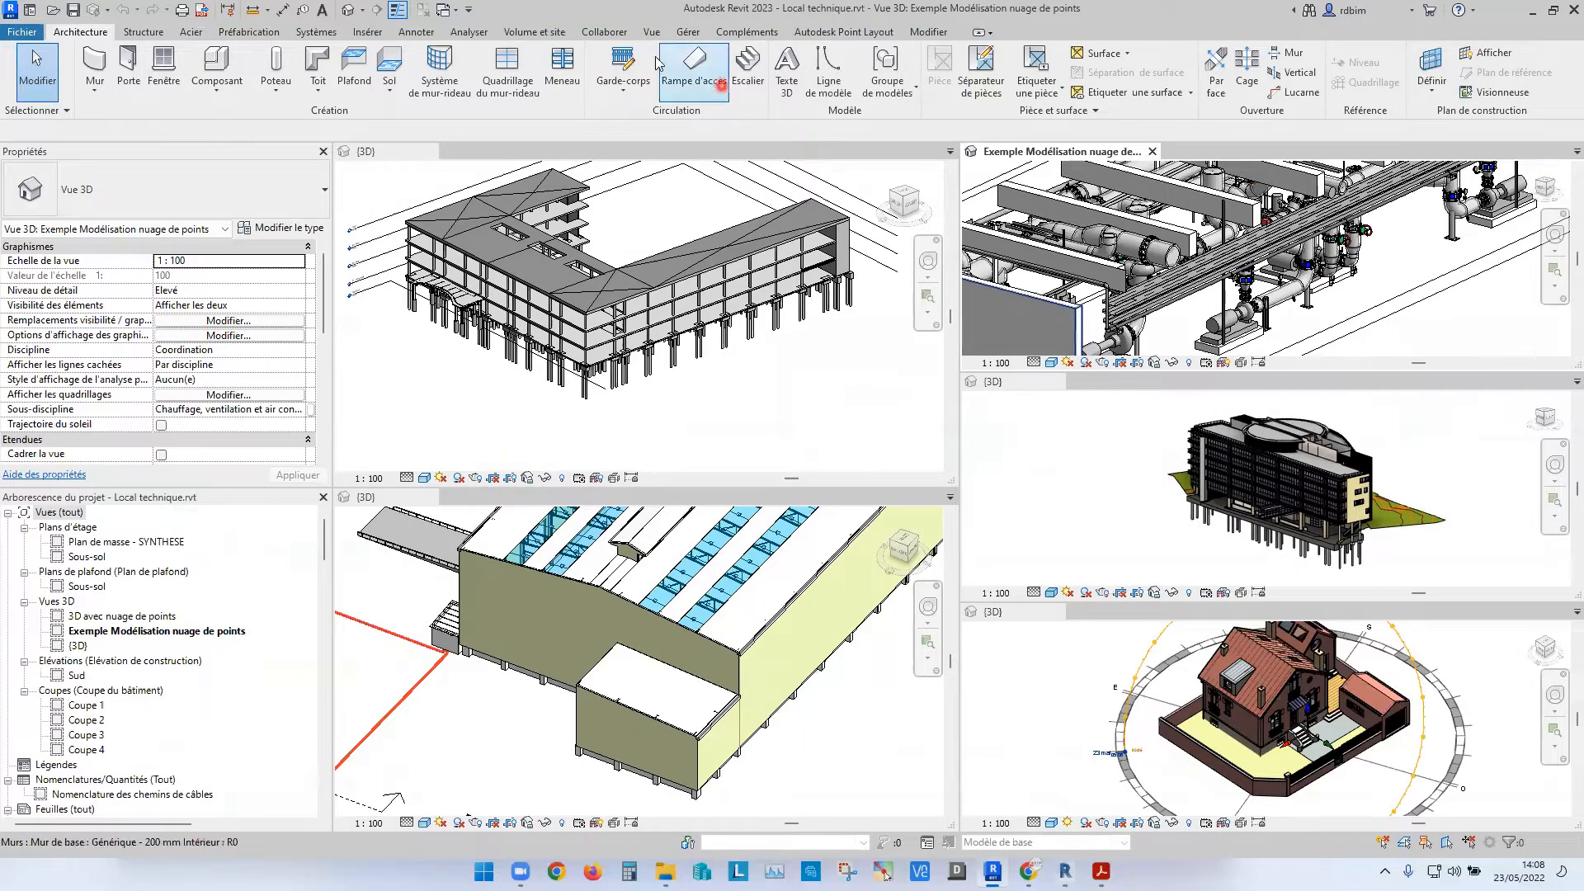
left_click(652, 31)
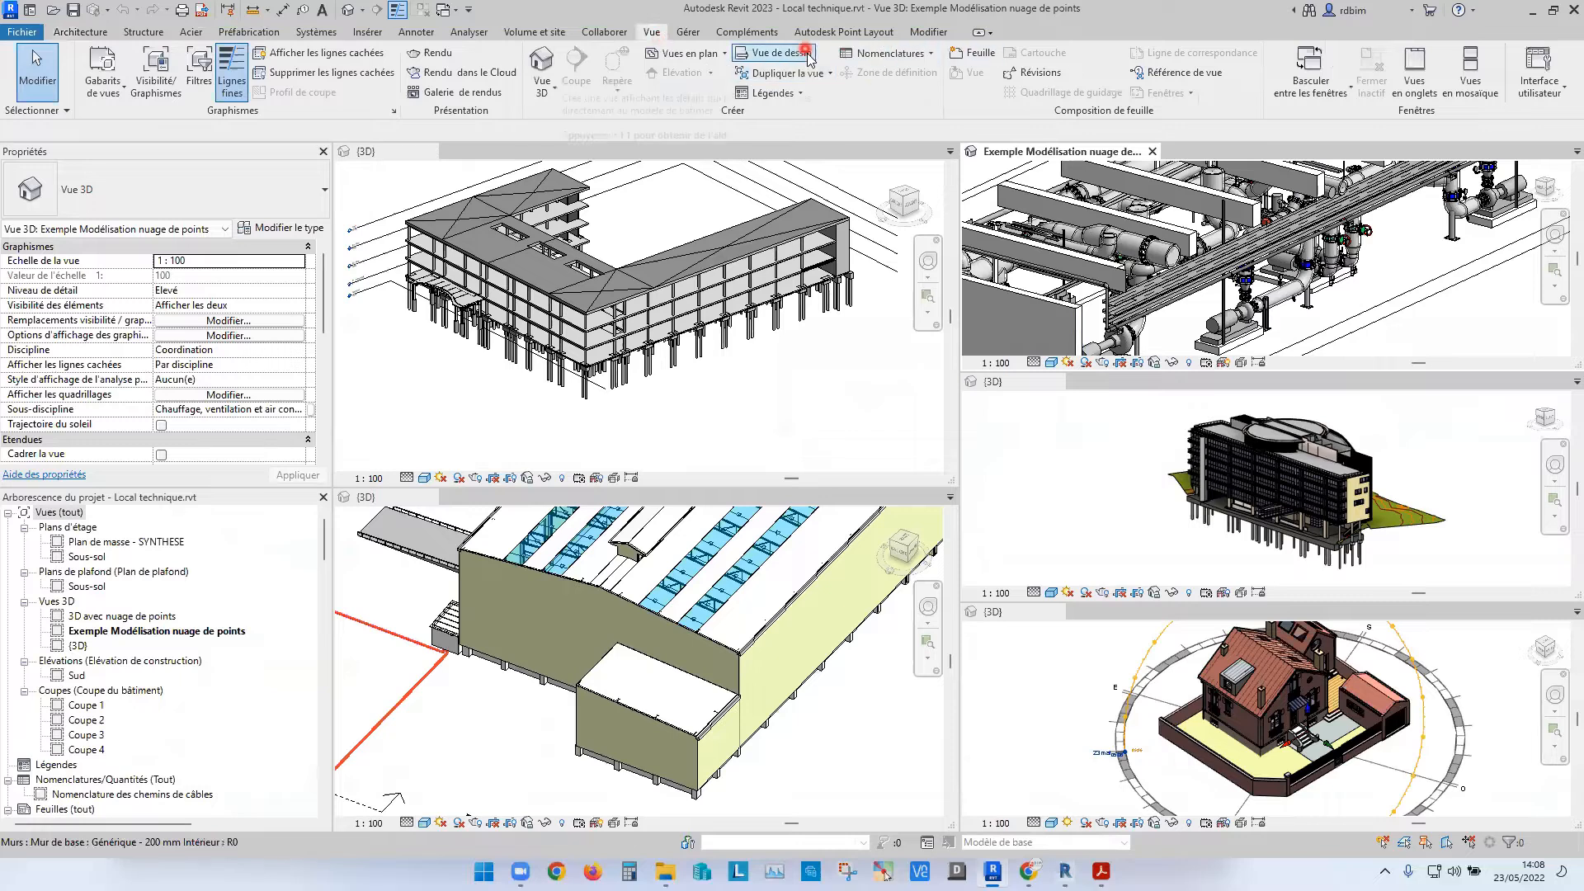
left_click(1413, 78)
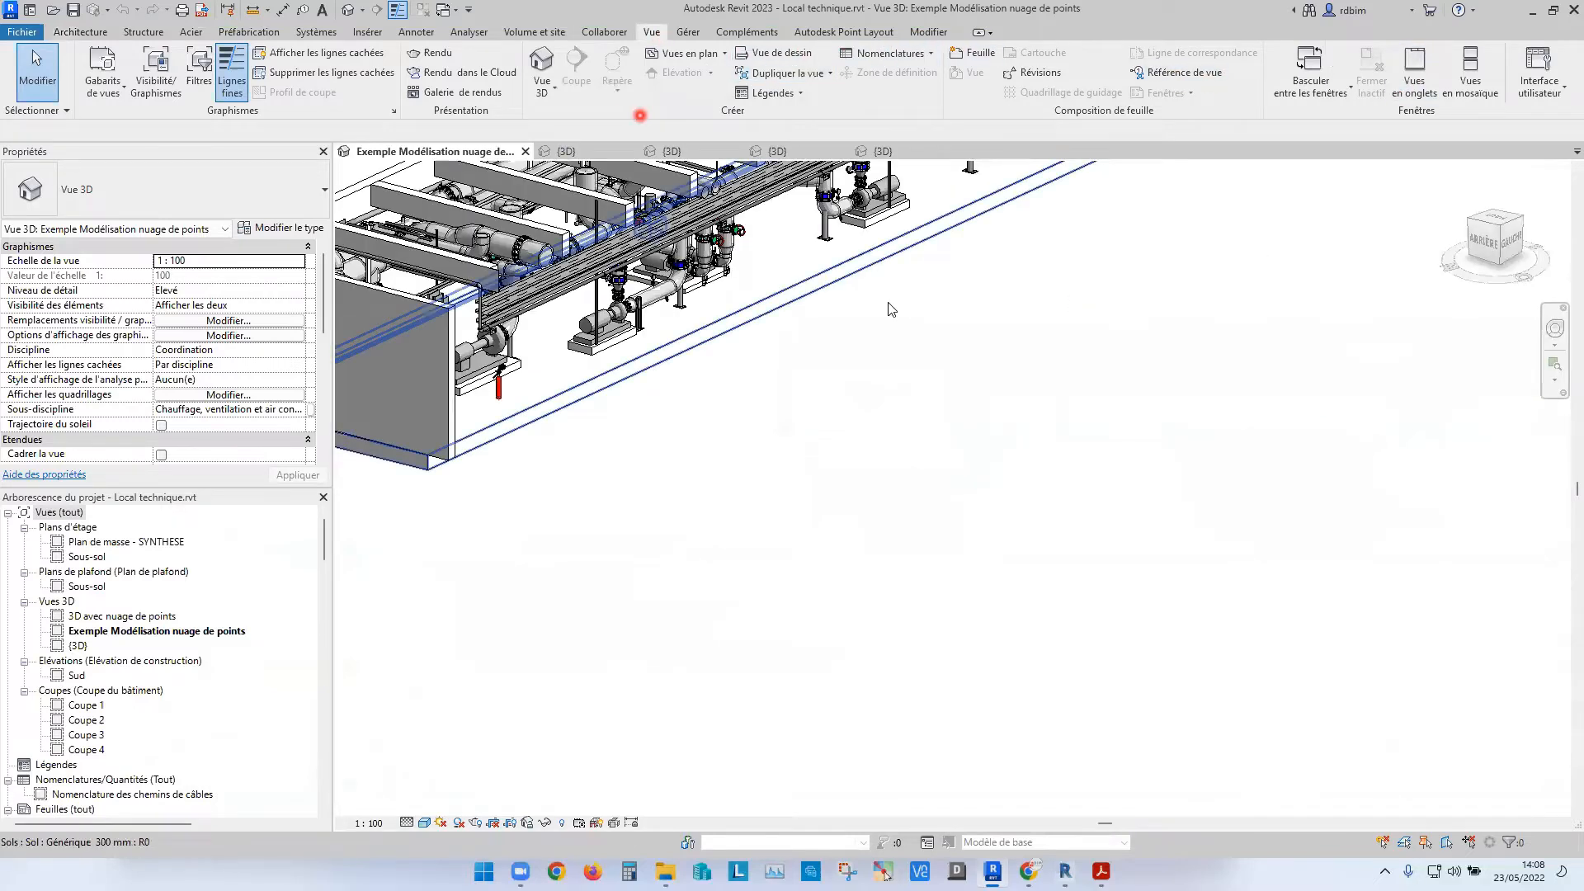
- Start linking a CAD file and examine the file types available for linking
left_click(368, 32)
left_click(162, 68)
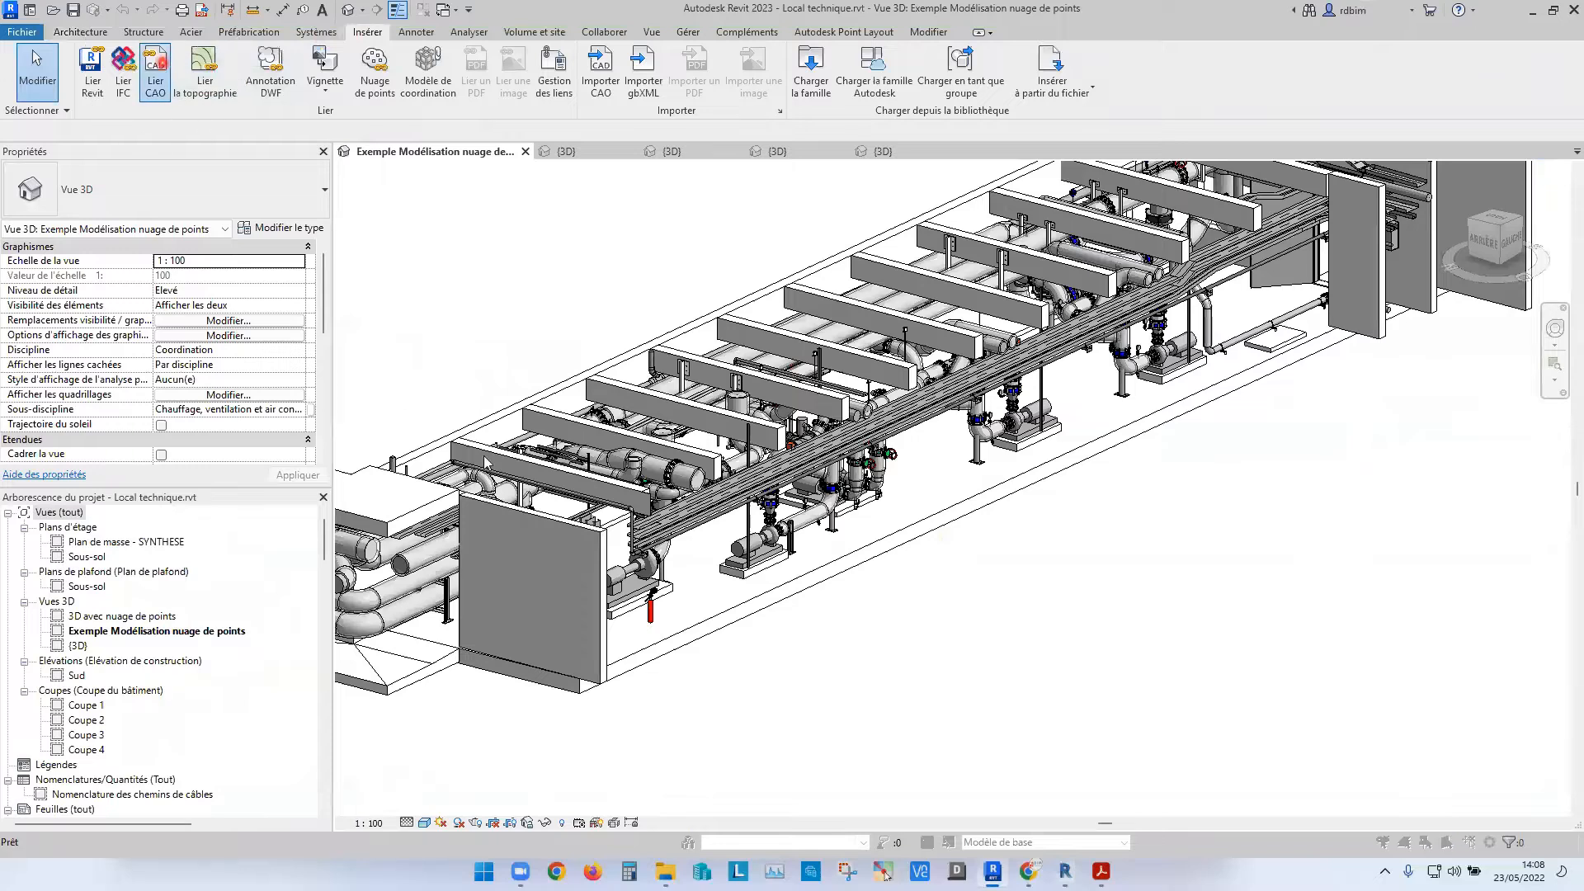
left_click(758, 543)
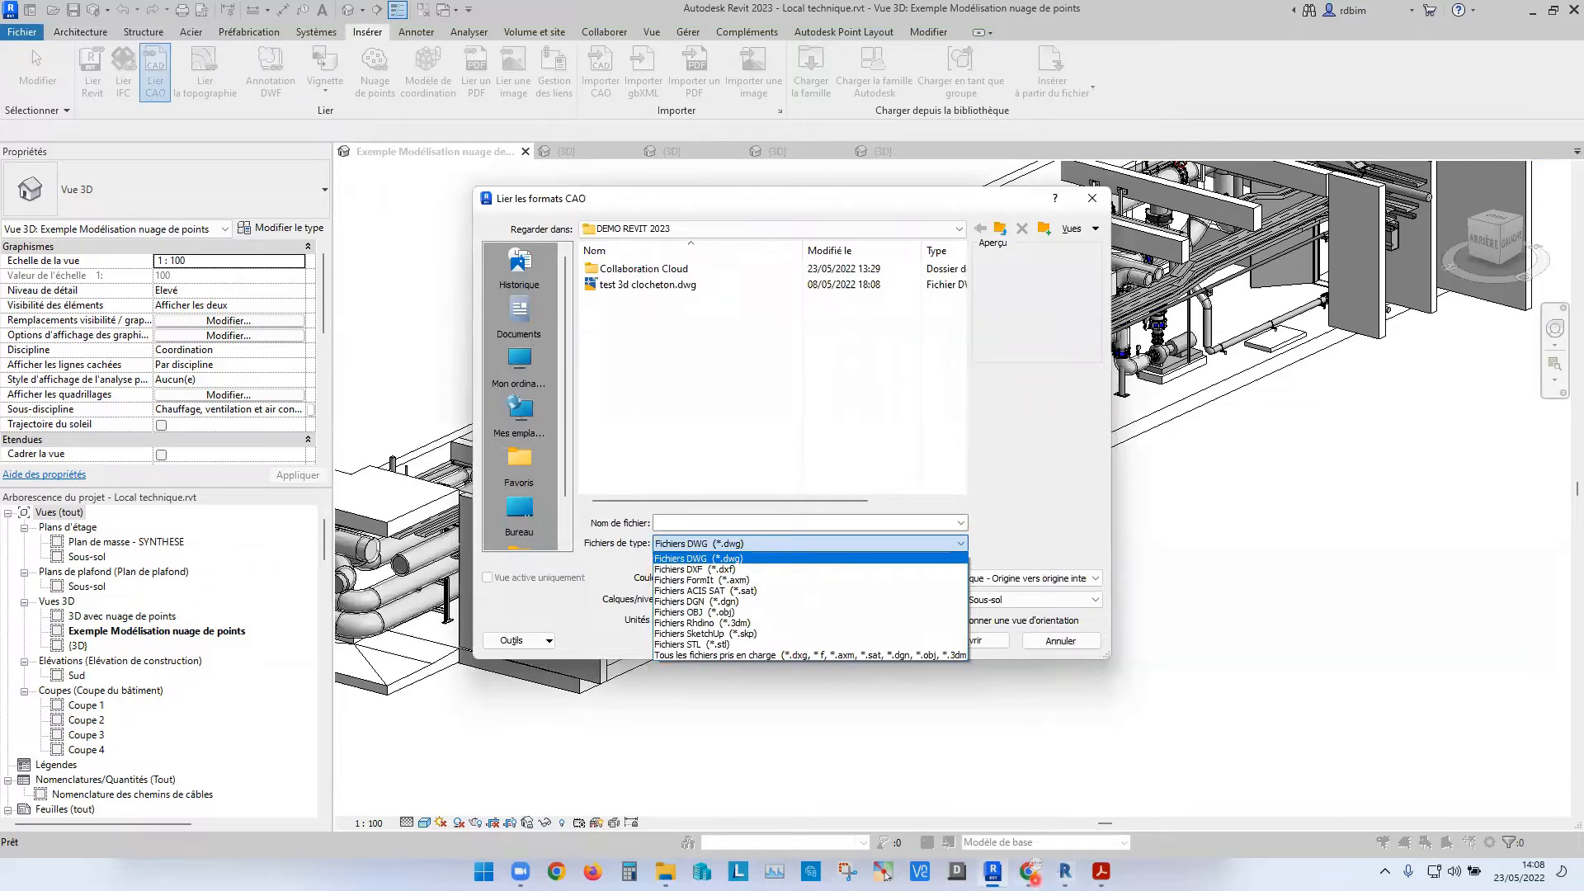
- View the browser help page "Améliorations apportées à la mise en forme conditionnelle", return to Revit and cancel the CAD link
left_click(1033, 879)
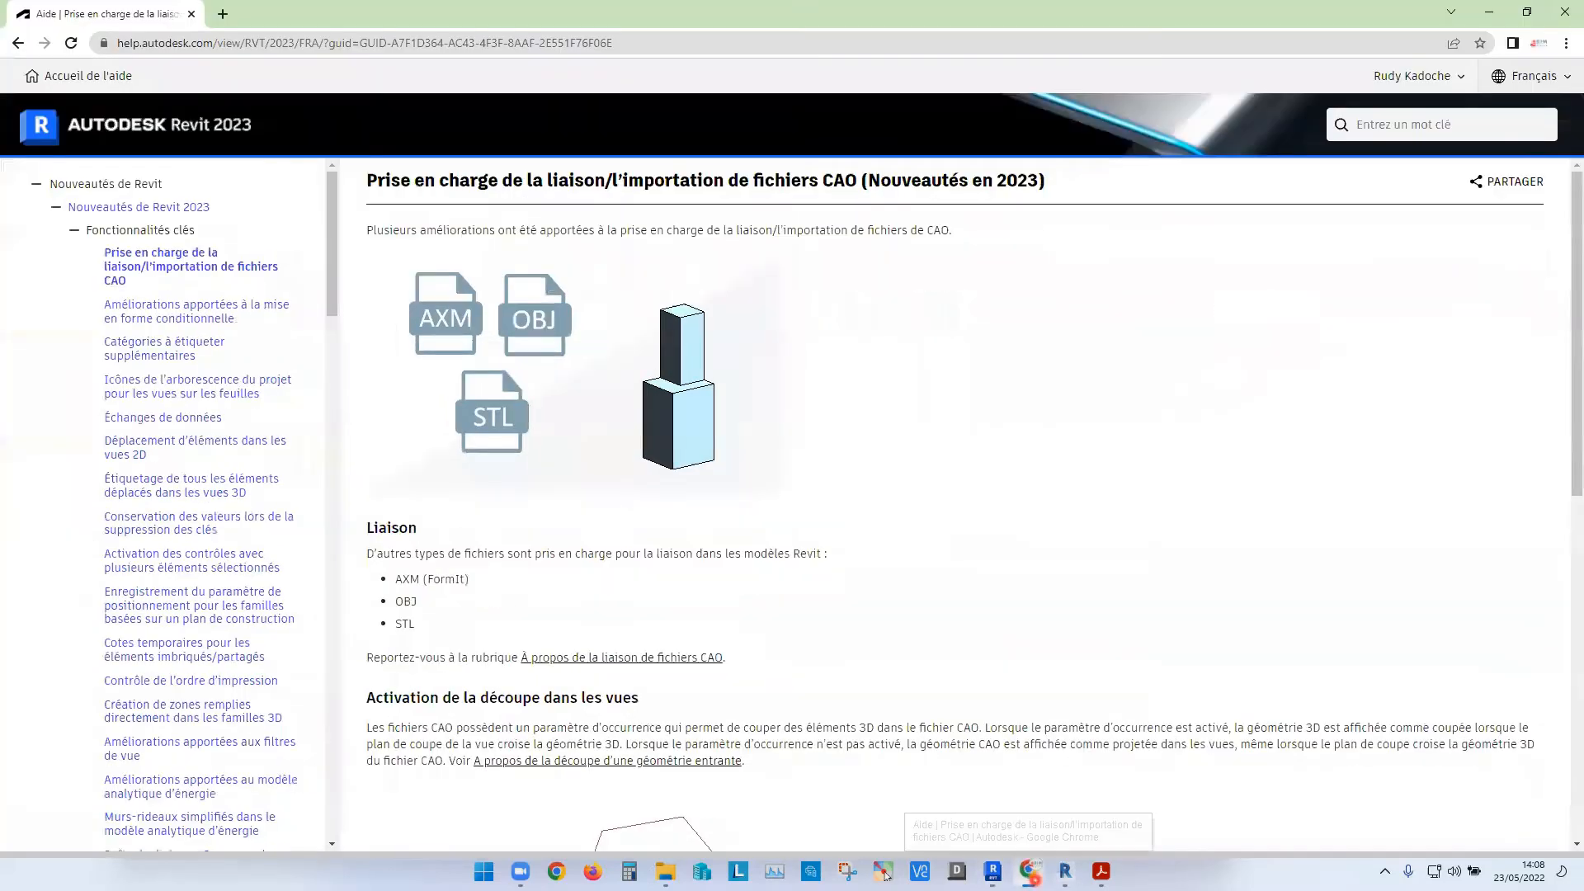
left_click(211, 322)
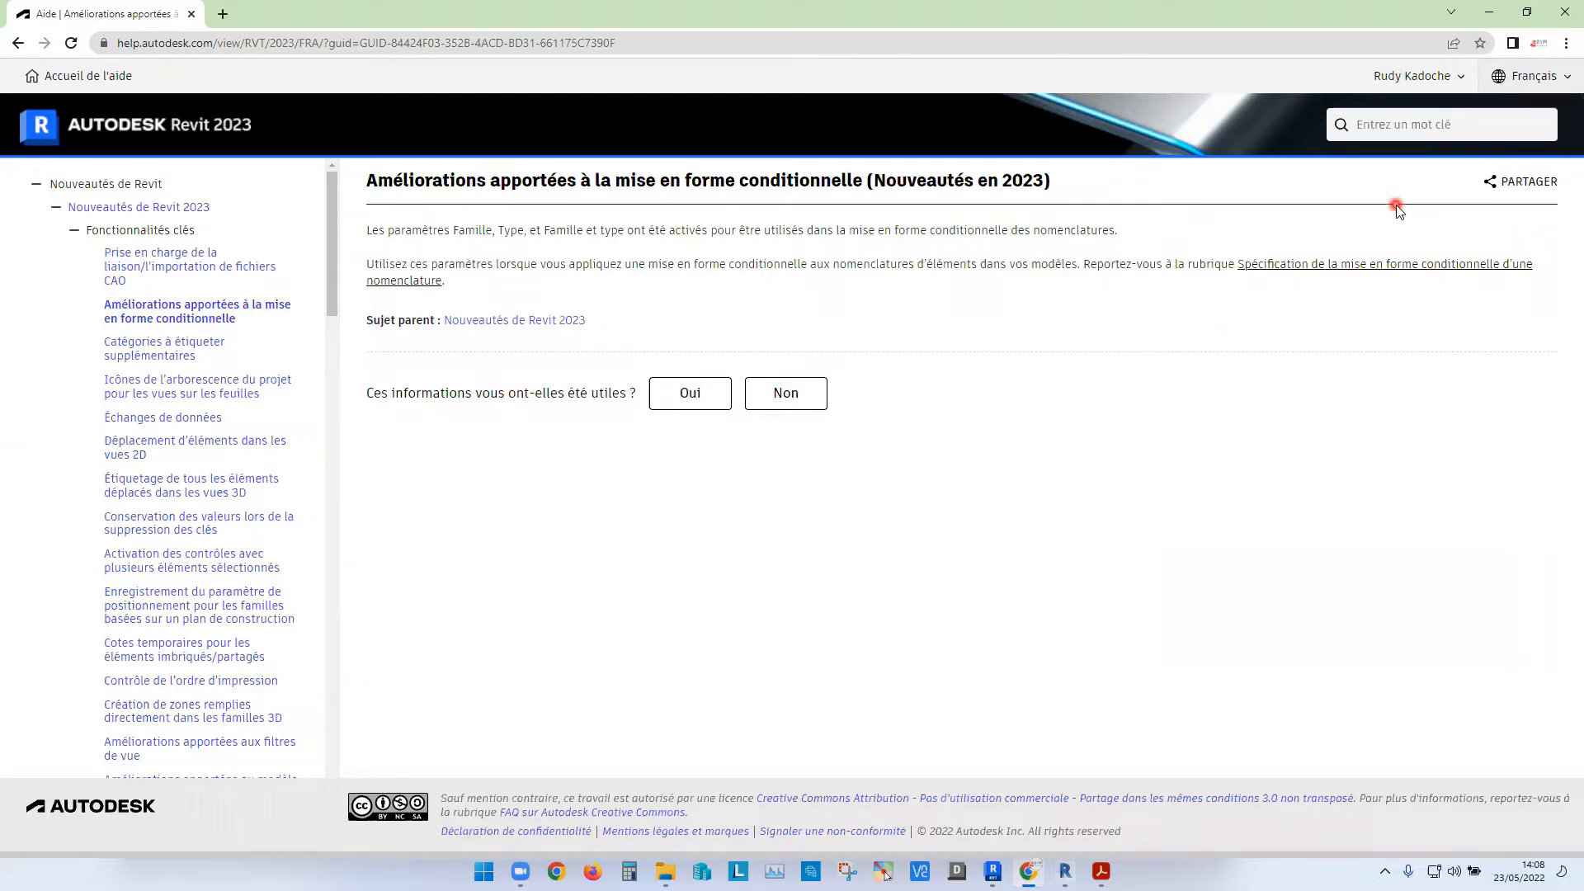
left_click(1501, 11)
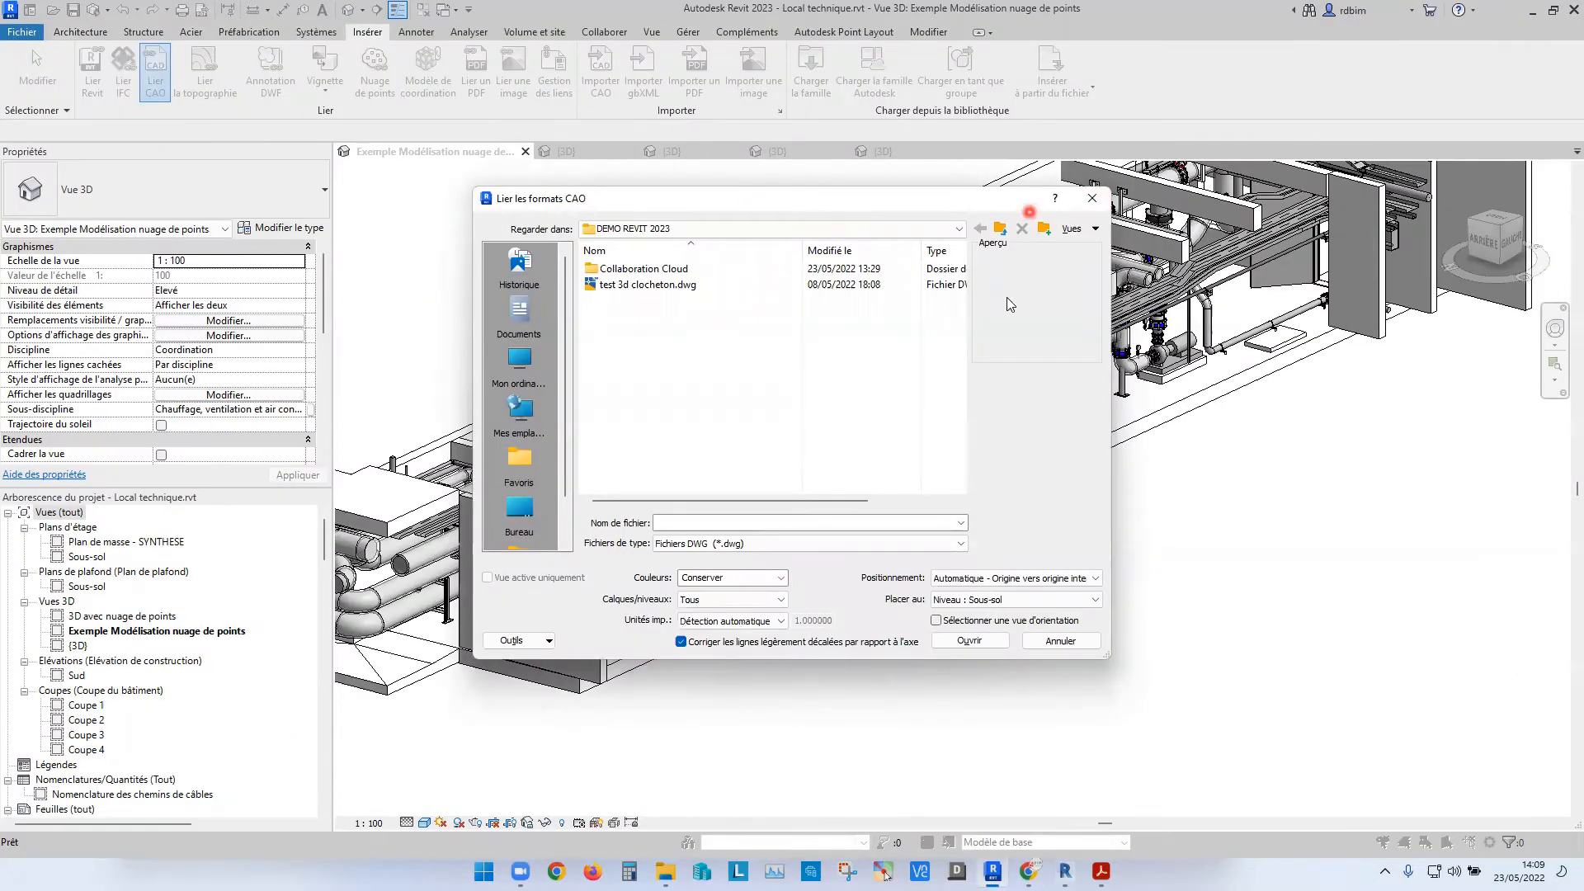
left_click(1092, 198)
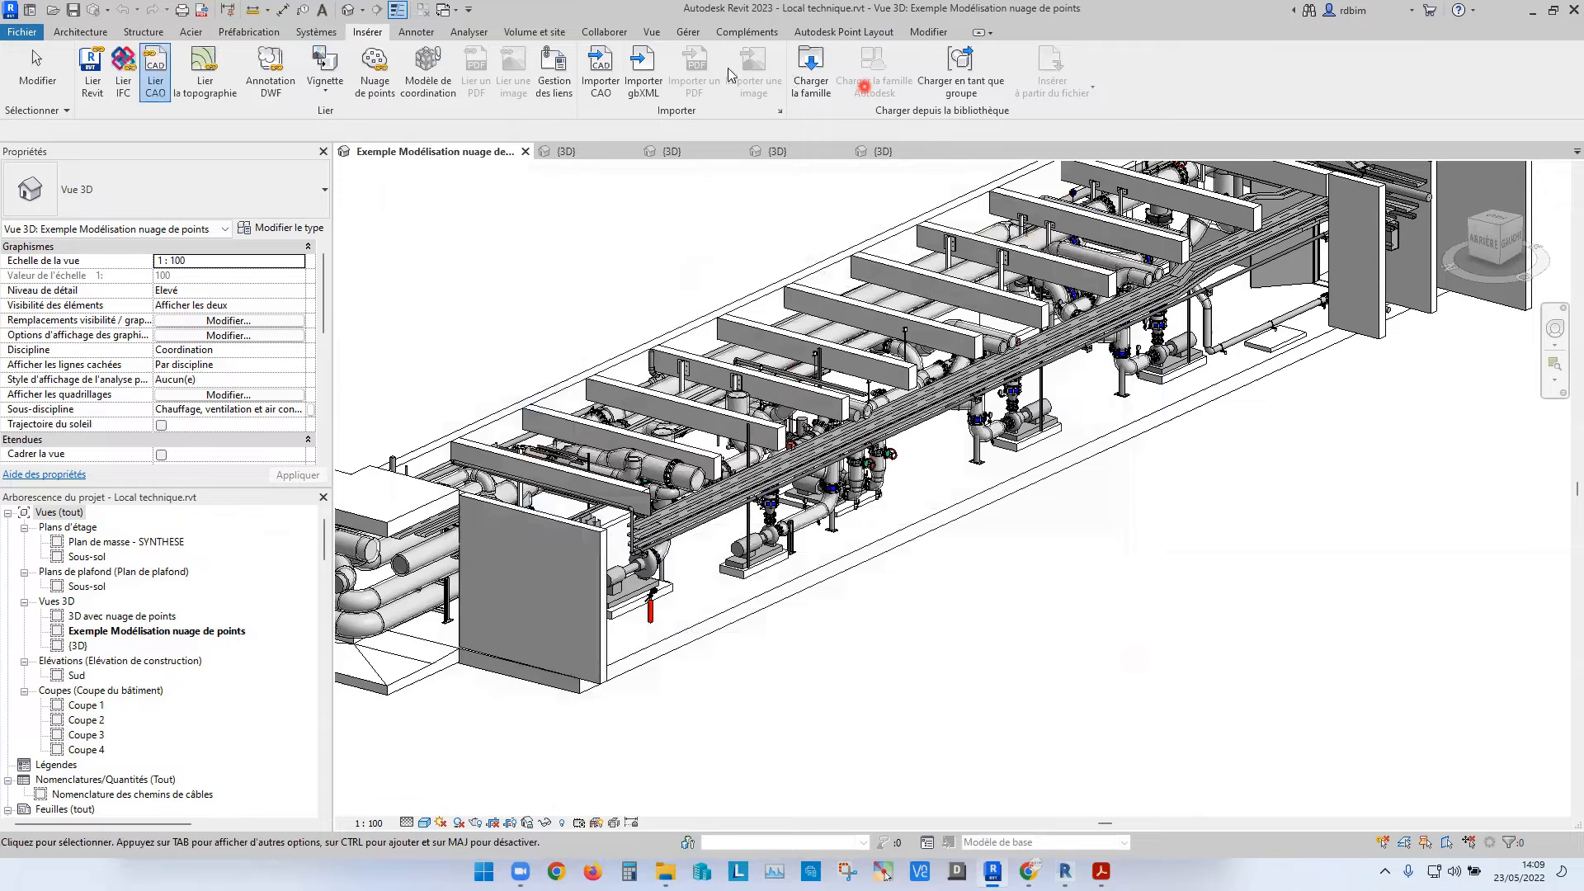
- Create a new component schedule for the Canalisation category in the Nouvelle construction phase
left_click(651, 33)
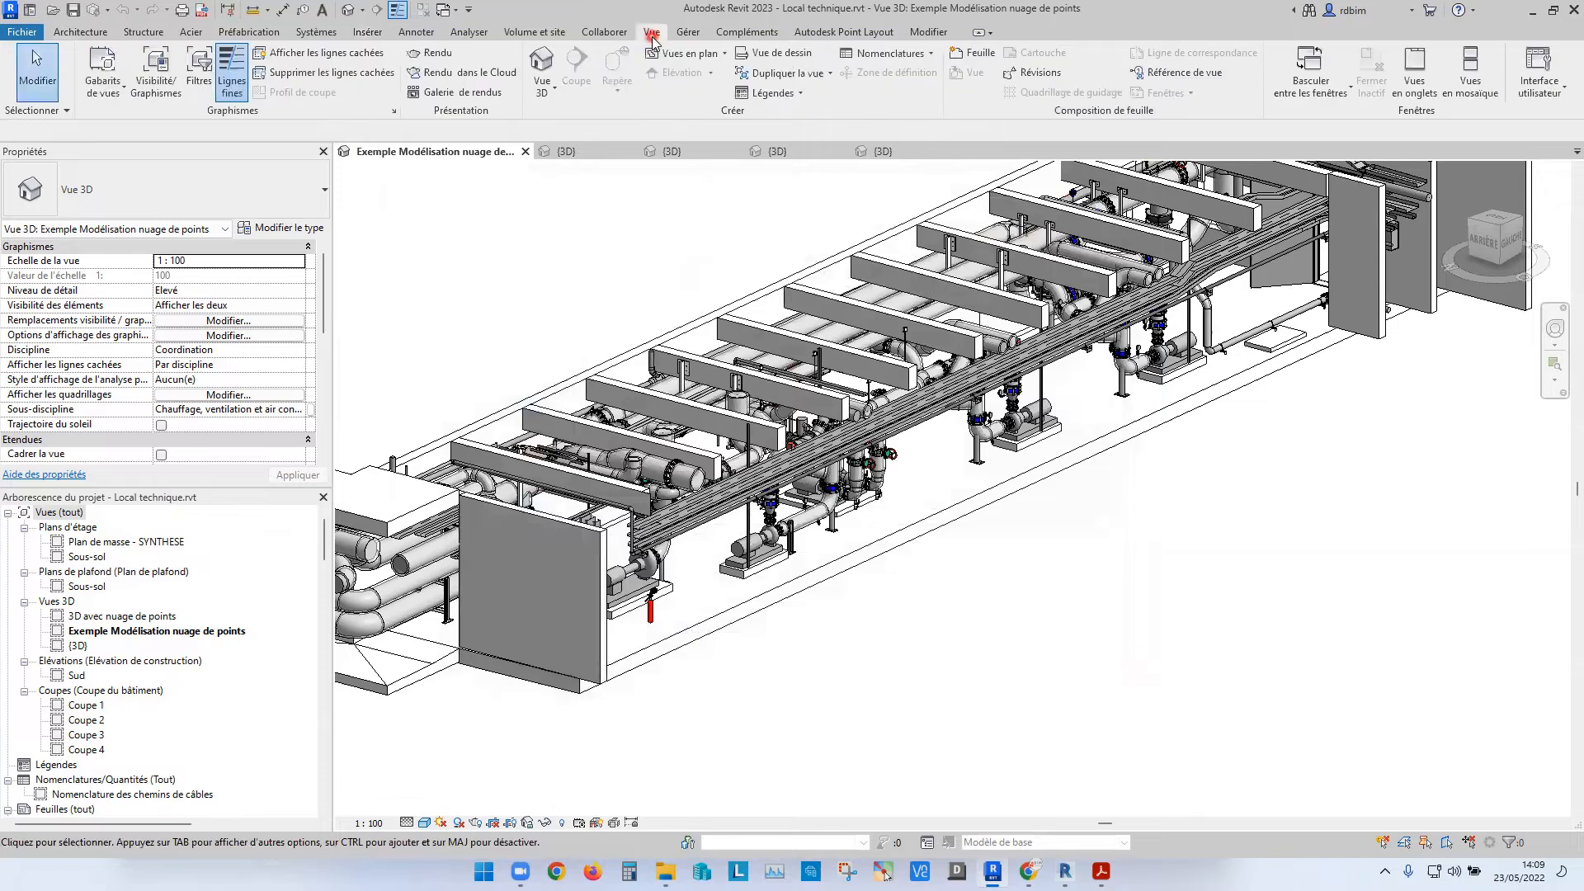
left_click(912, 53)
left_click(856, 79)
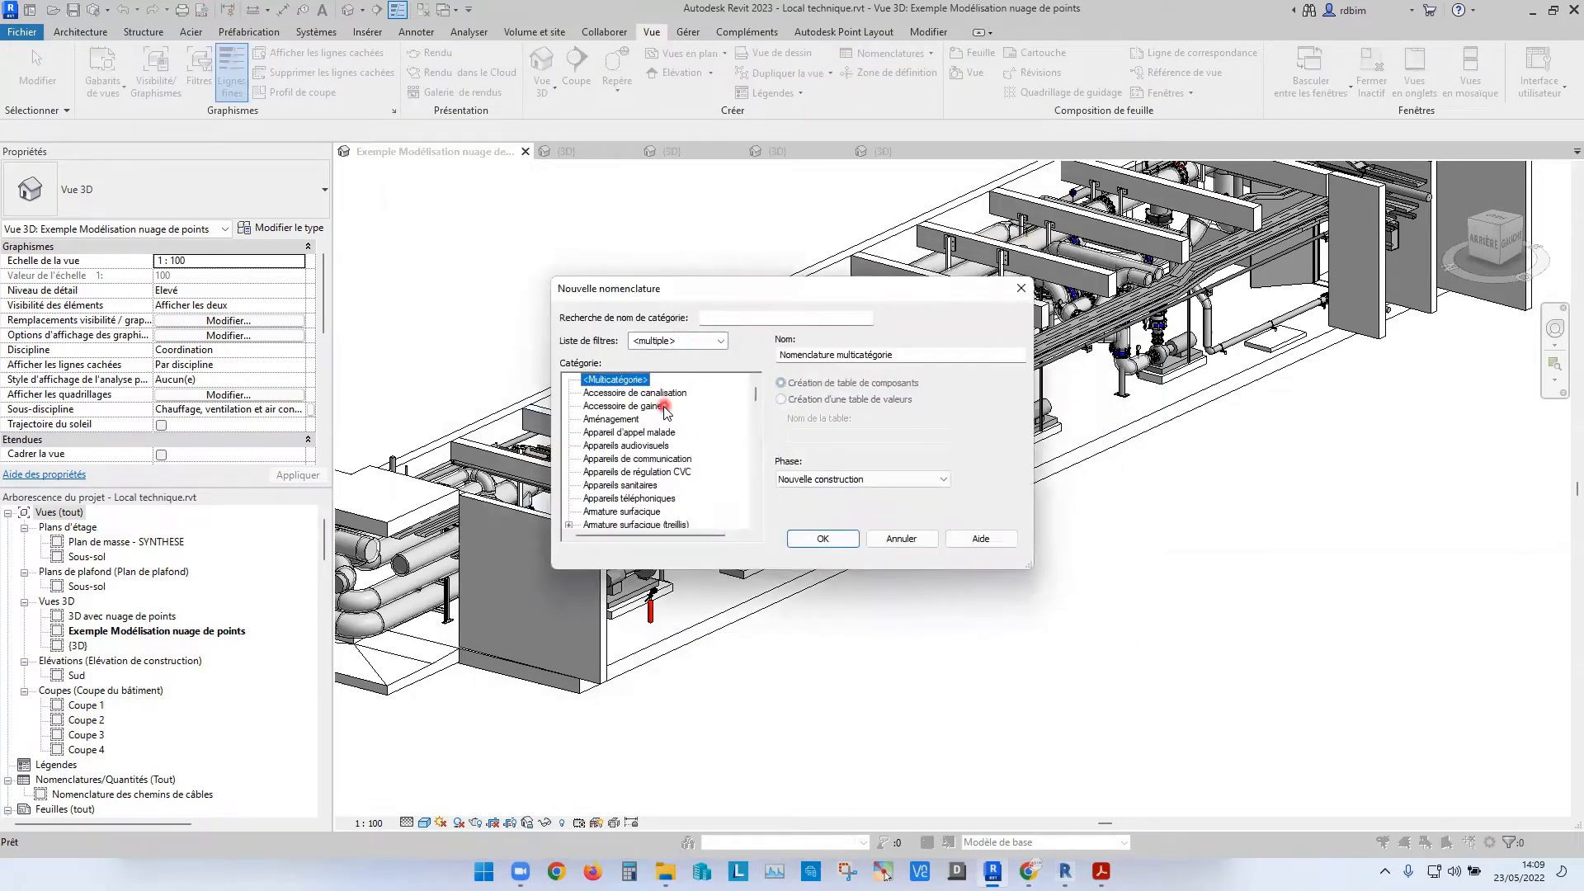
left_click(647, 485)
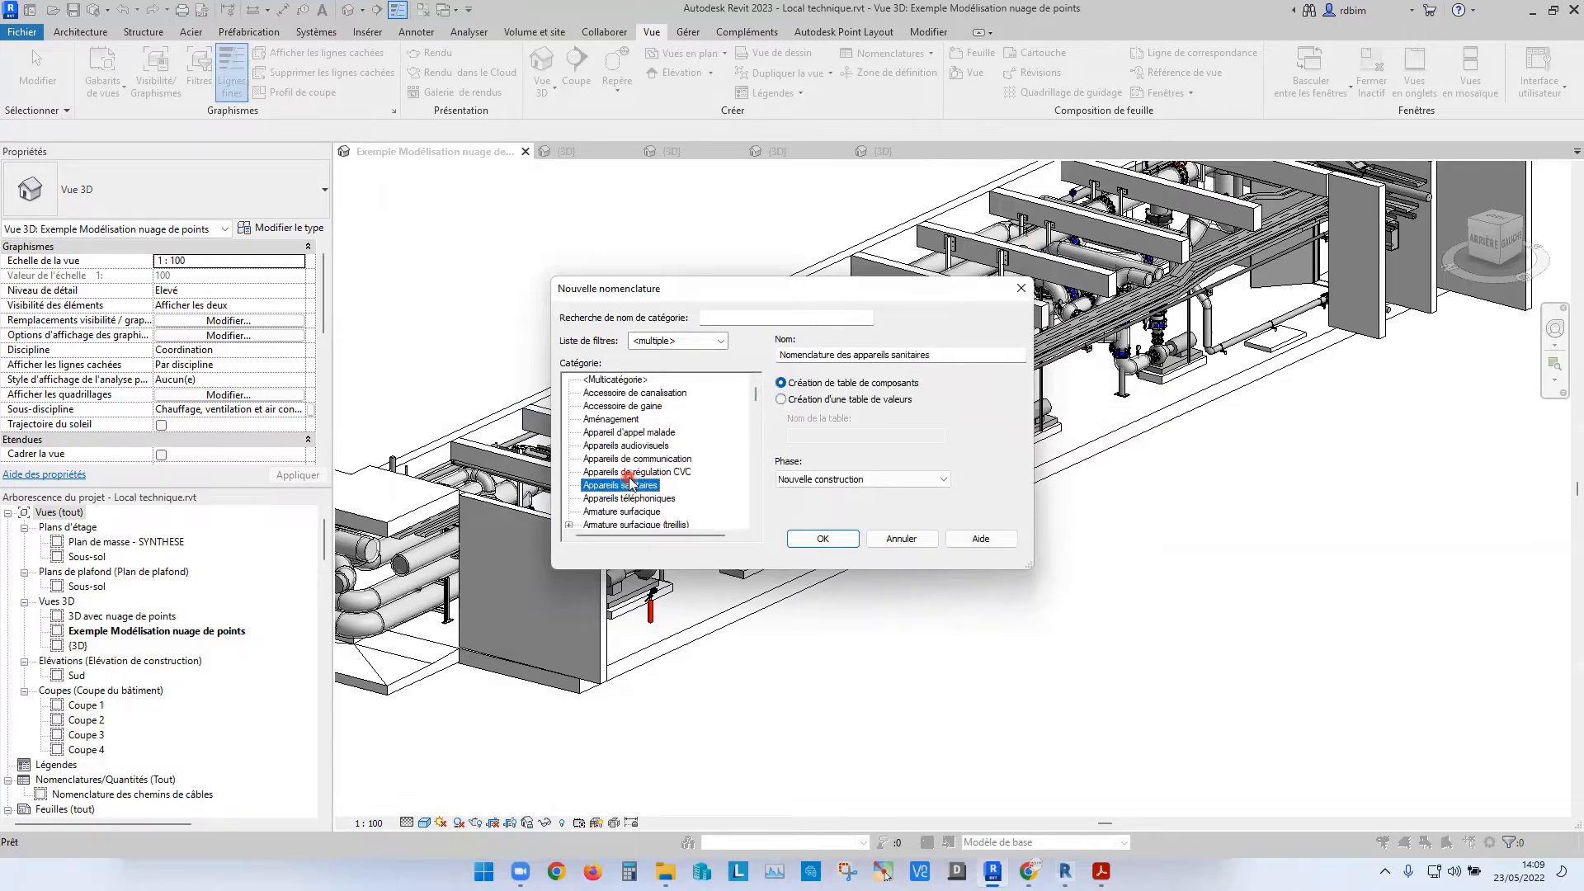
key("c")
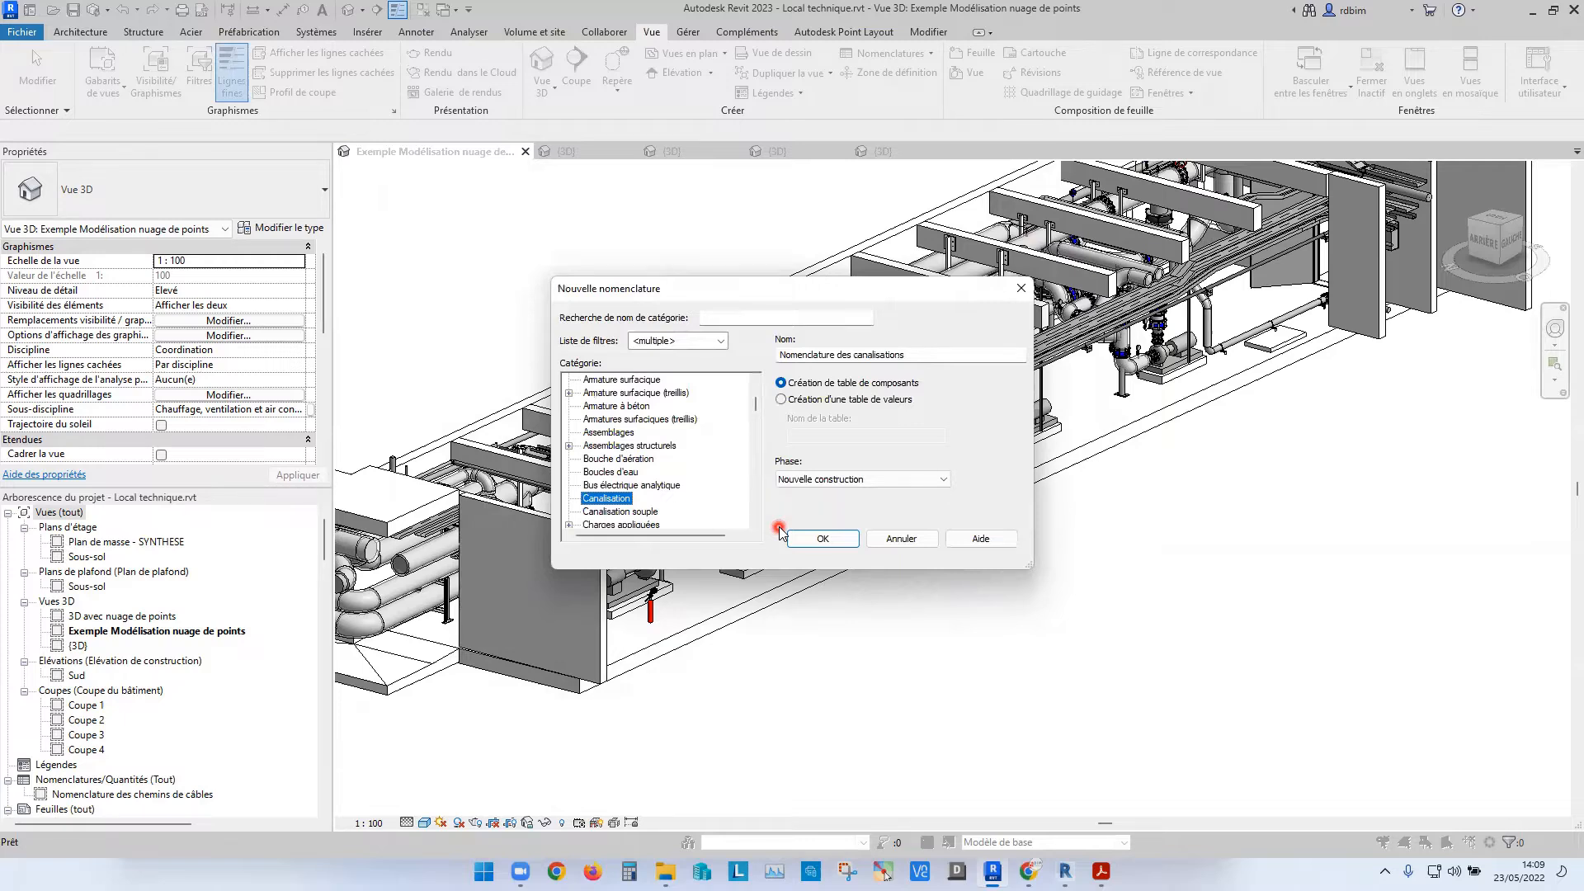
left_click(834, 541)
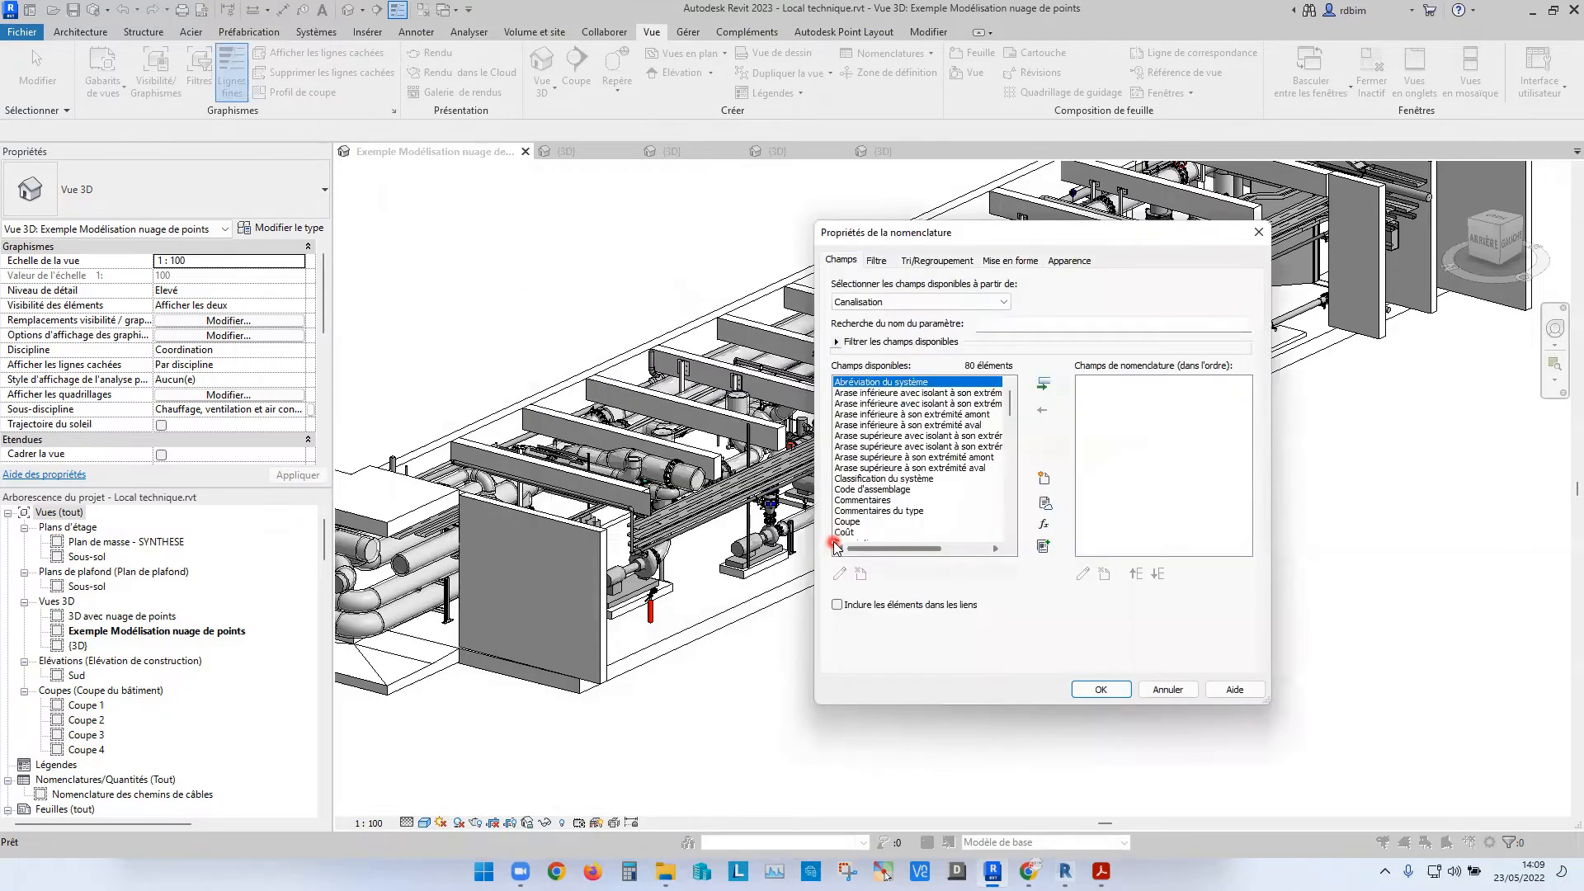
- Add the fields "Famille et type" and "Taille" to the pipe schedule
left_click(866, 501)
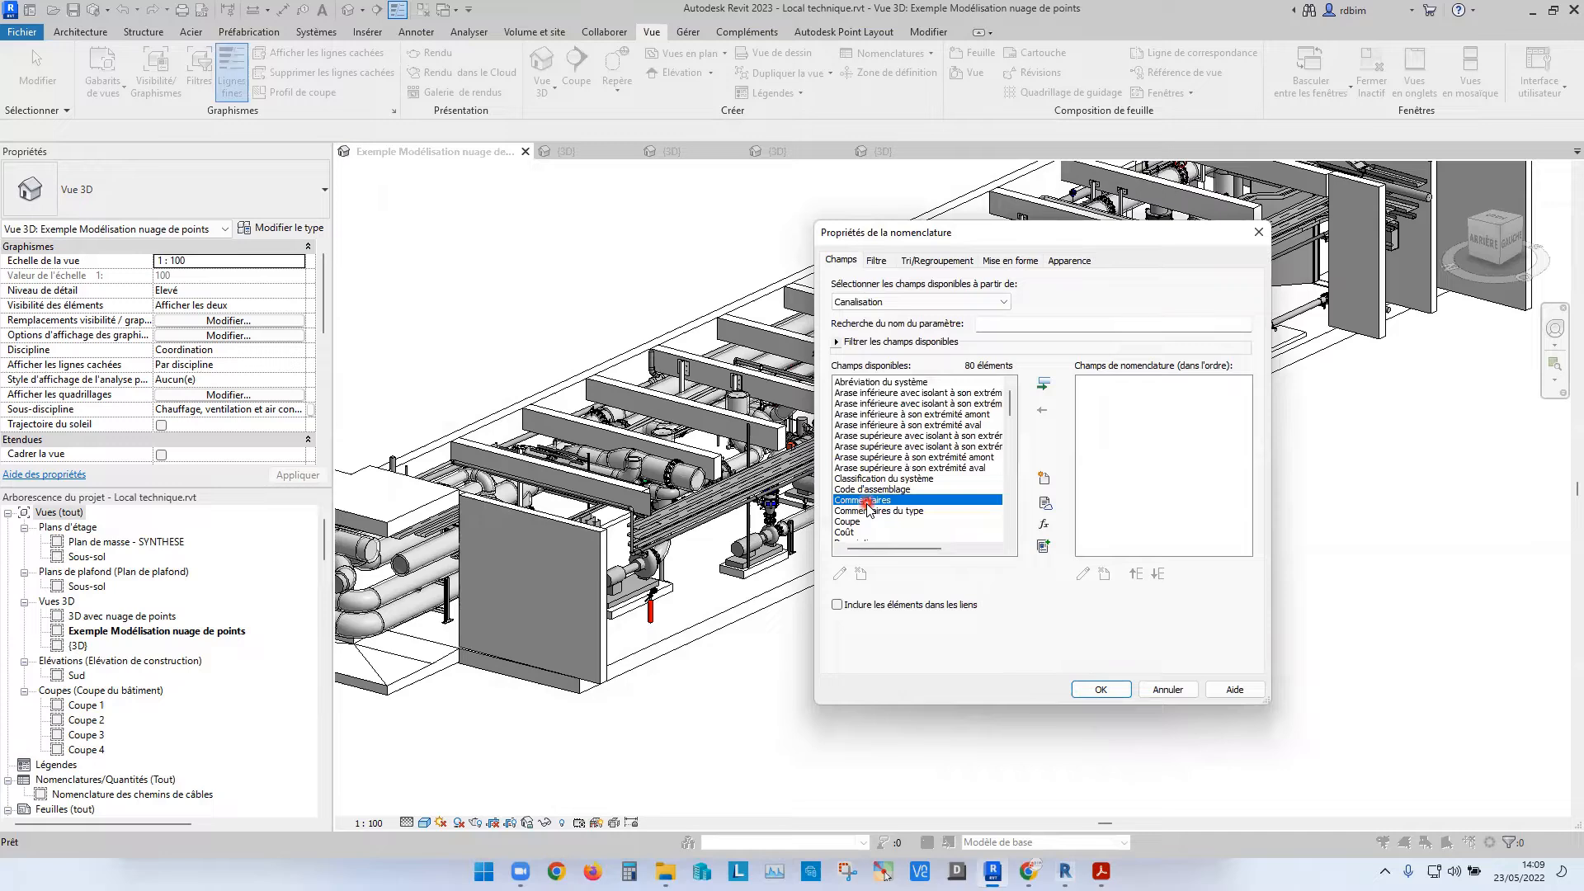
key("f")
scroll(910, 532, "down", 2)
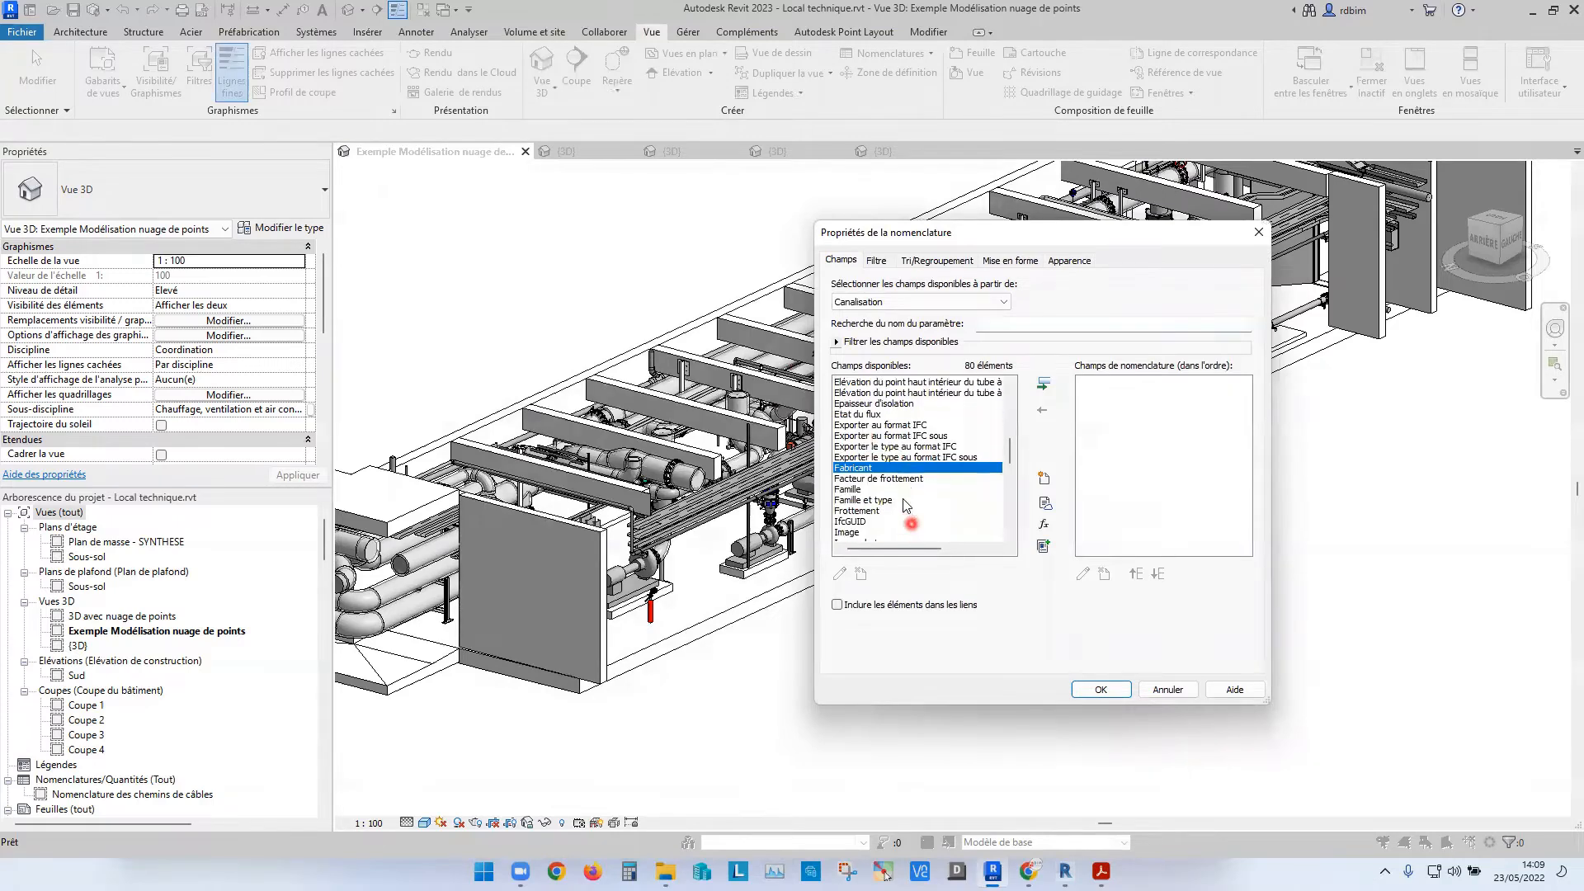
double_click(891, 501)
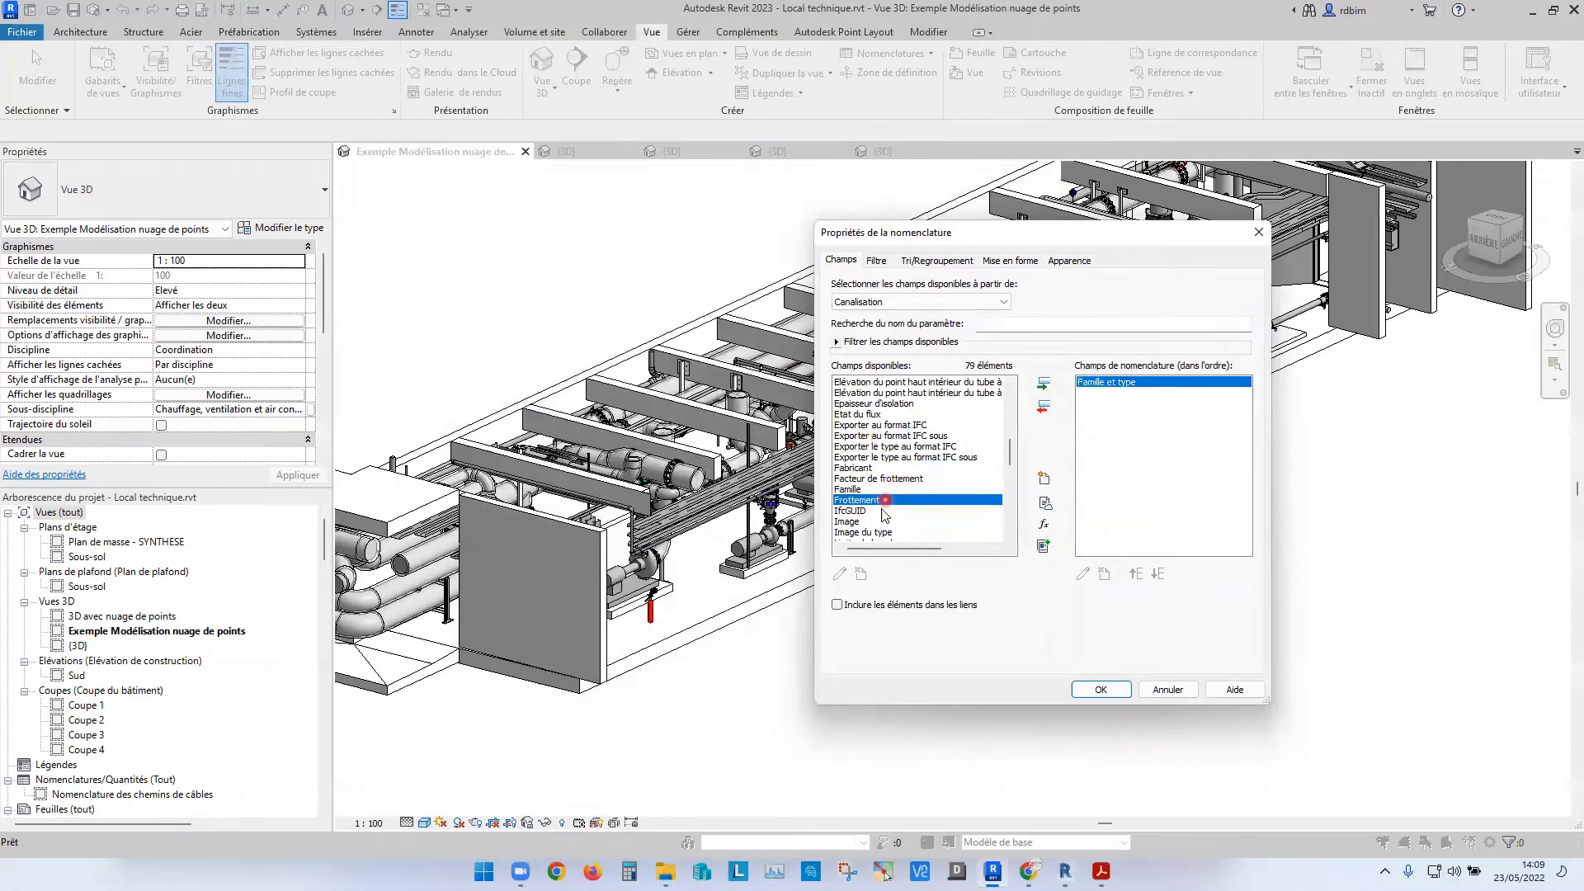
left_click(867, 522)
scroll(867, 528, "down", 8)
double_click(862, 467)
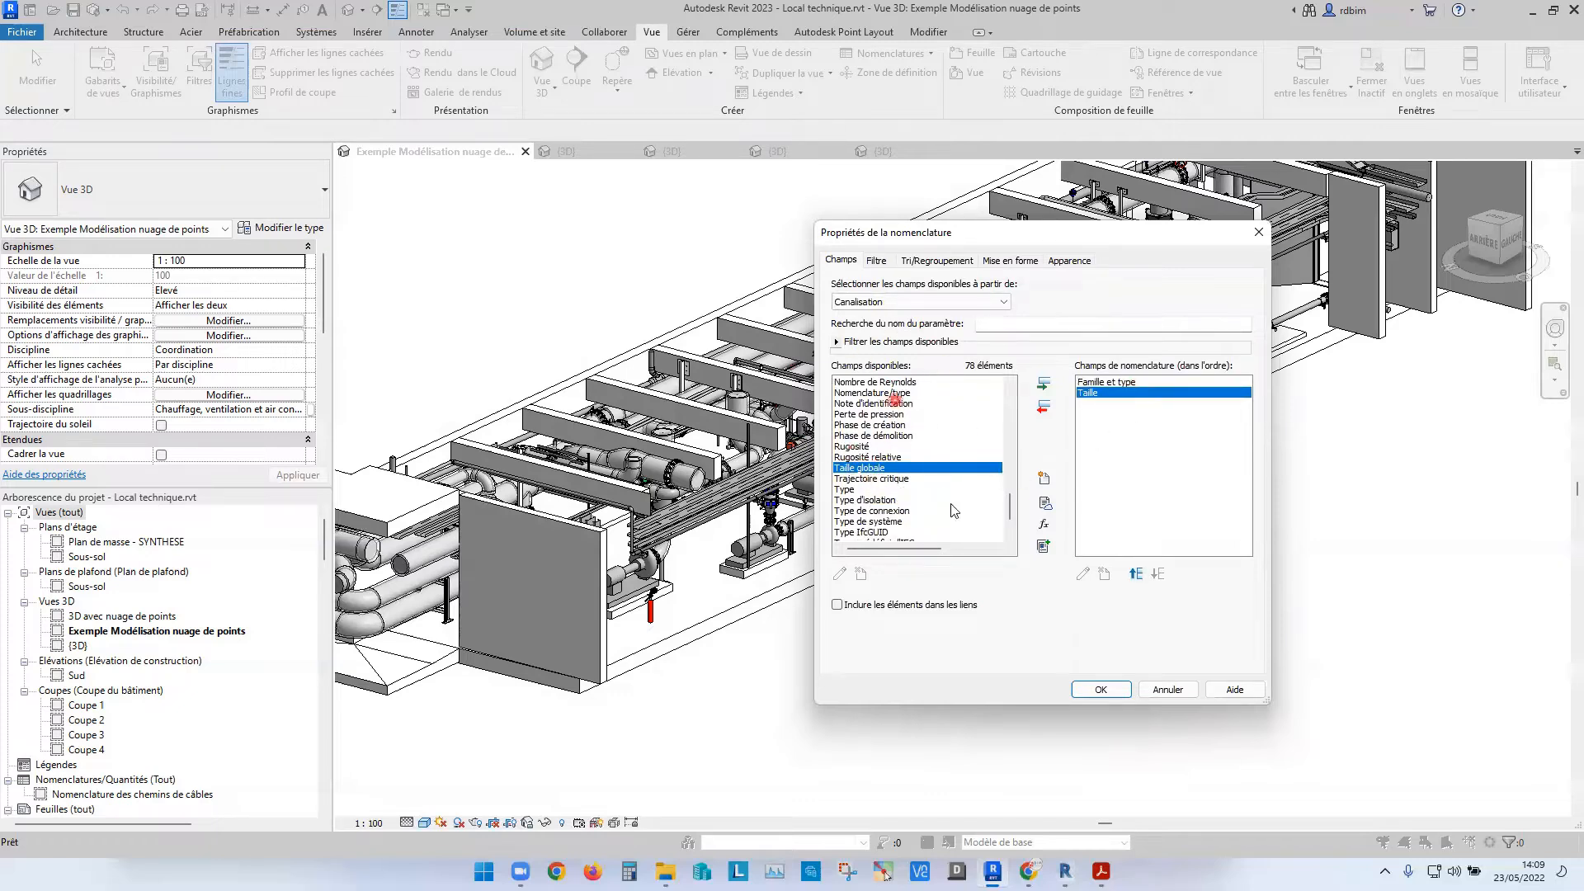
- Sort the pipe schedule by "Famille et type" in ascending order without itemizing every instance
left_click(934, 260)
left_click(950, 287)
left_click(955, 315)
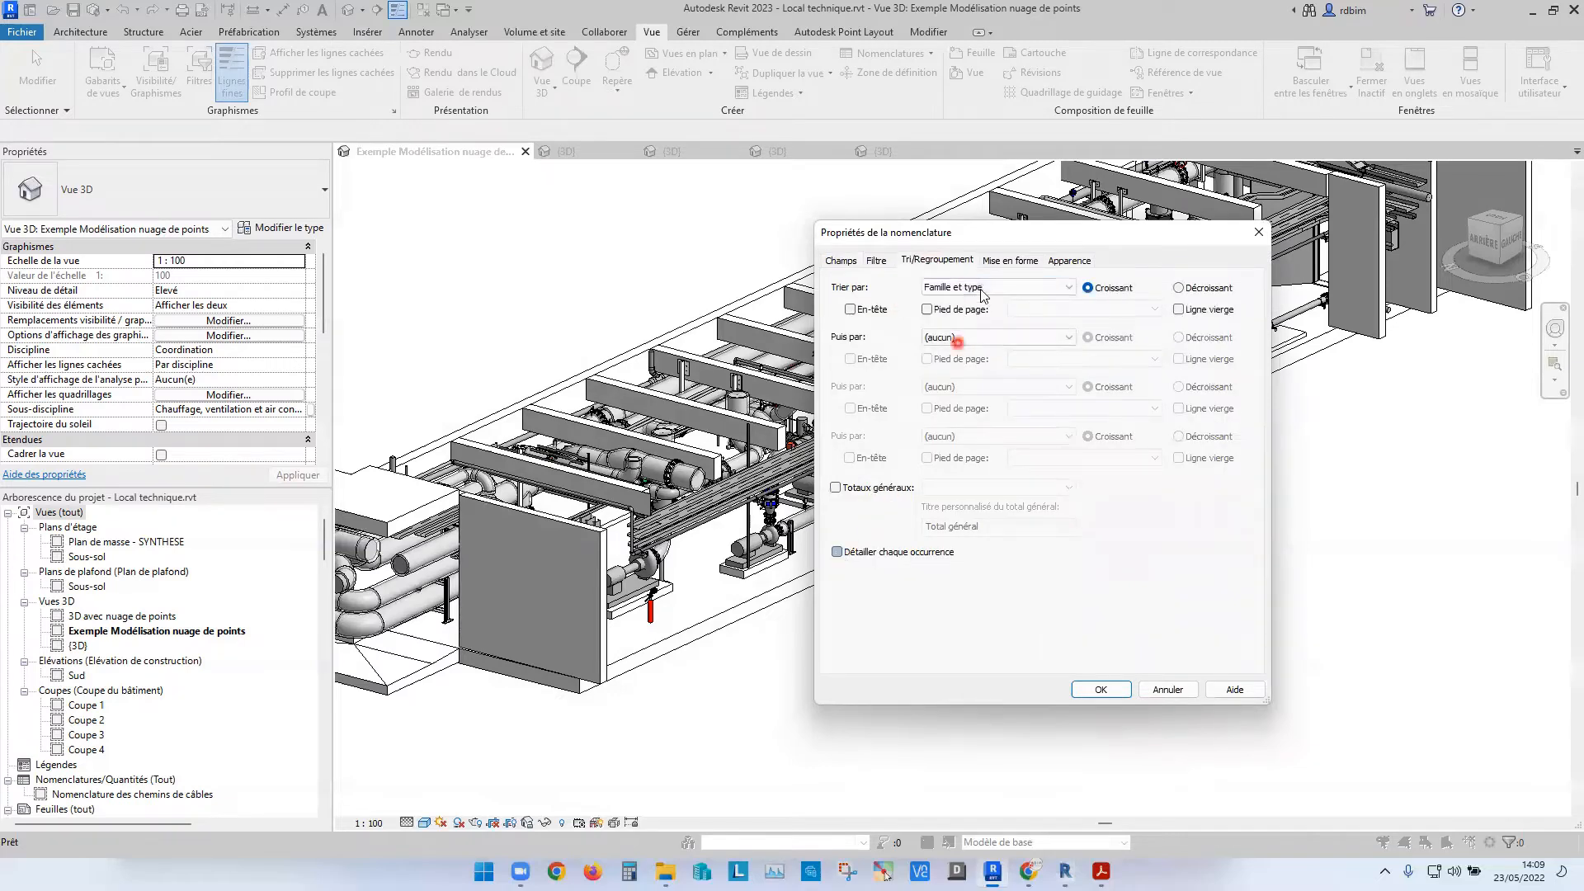
- Give the "Famille et type" field a conditional format that tests for "Egal à" the value "Canalisation: PVC-U"
left_click(1010, 260)
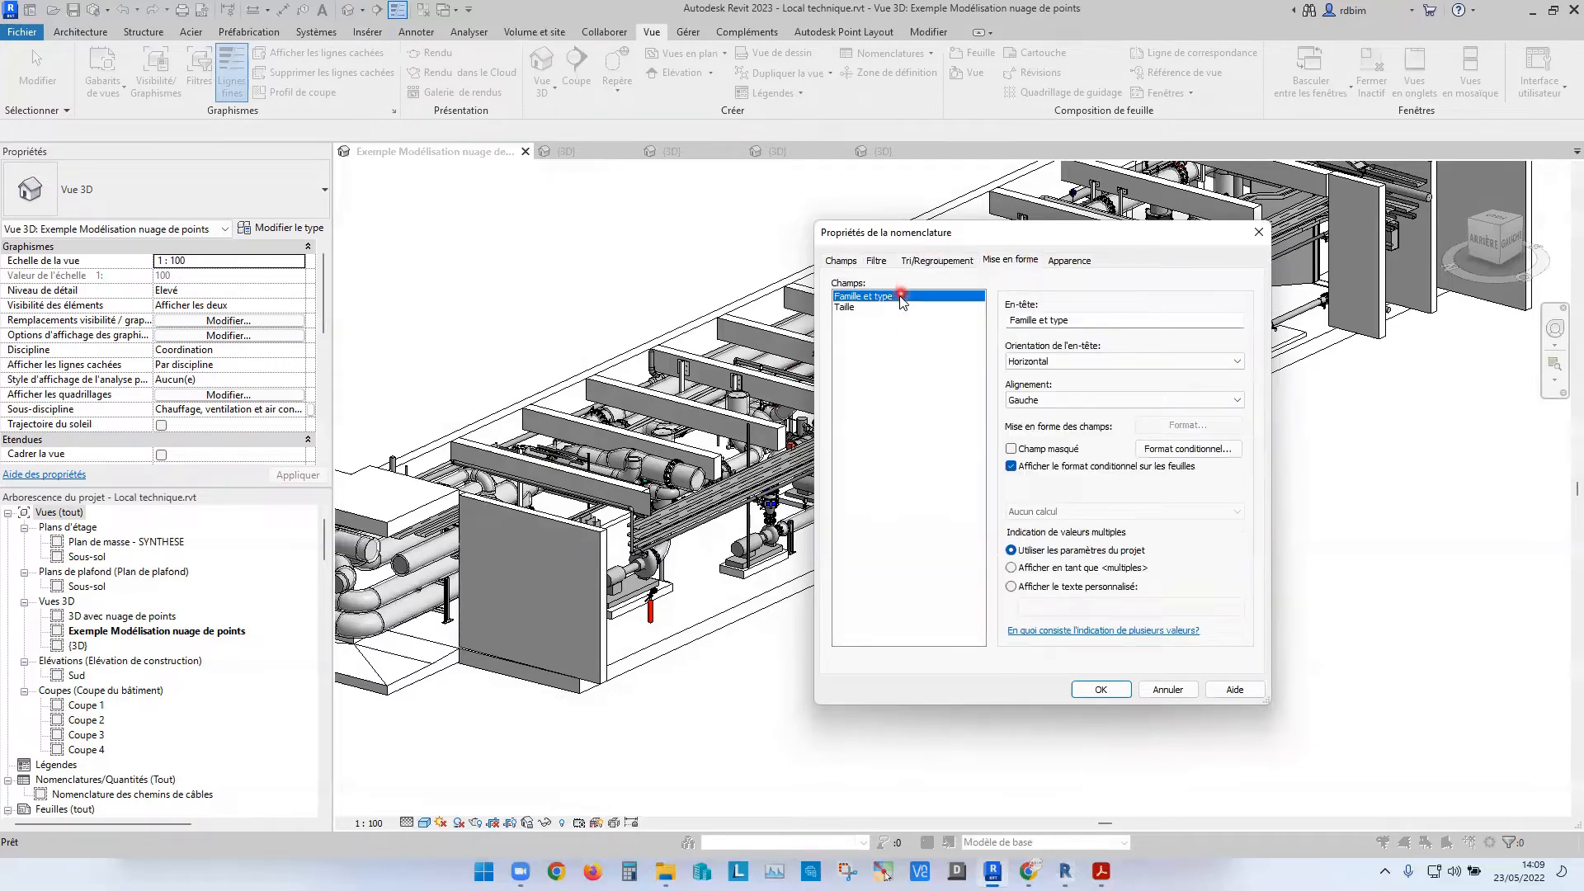
left_click(1188, 448)
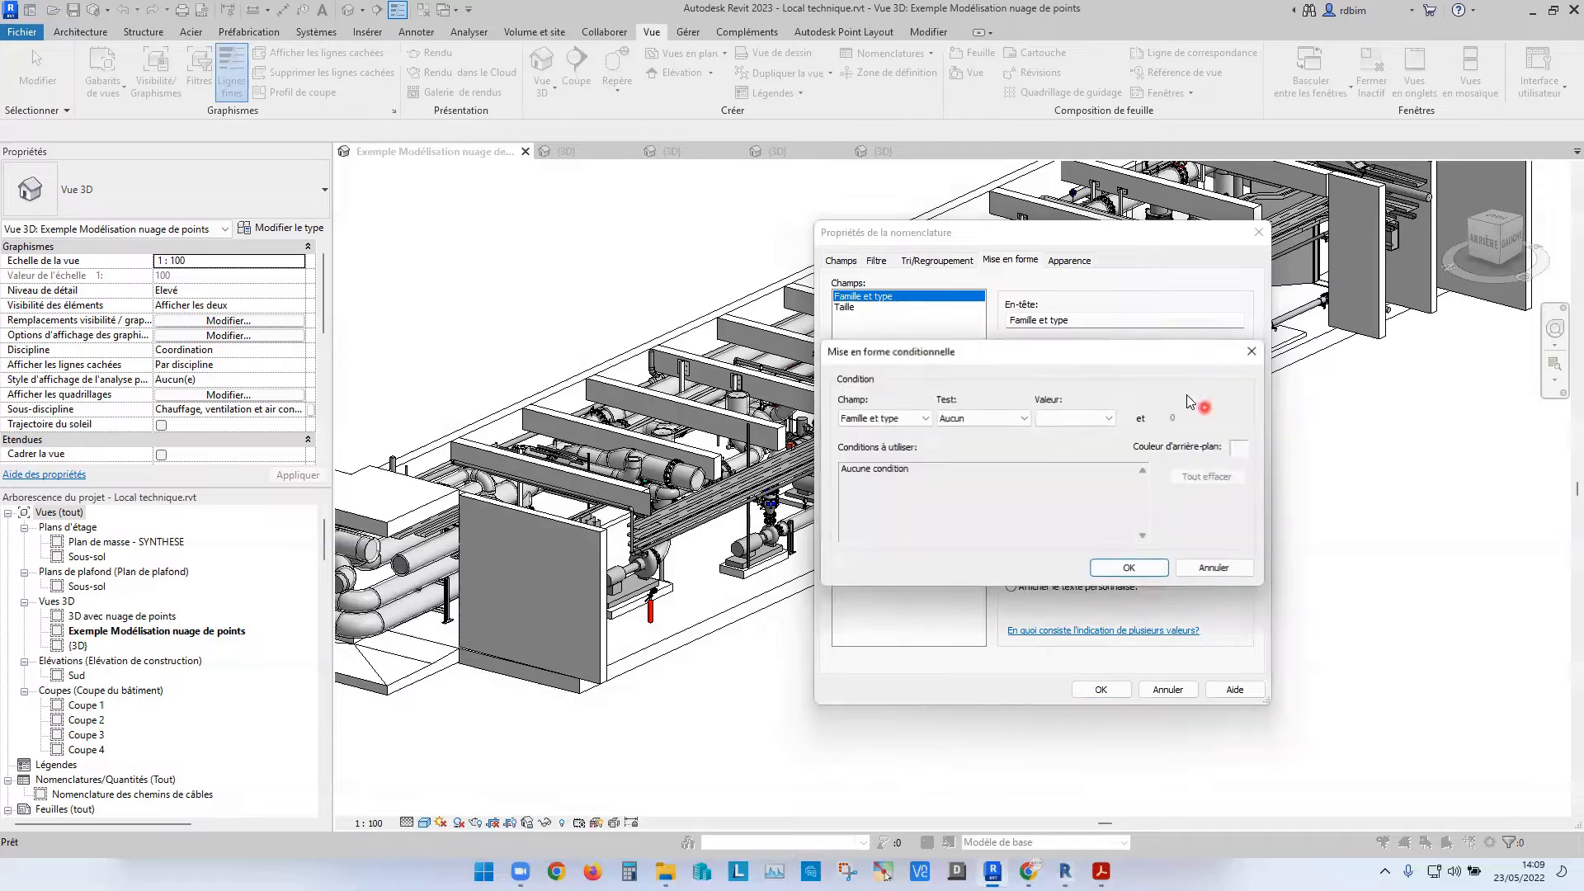
left_click(898, 419)
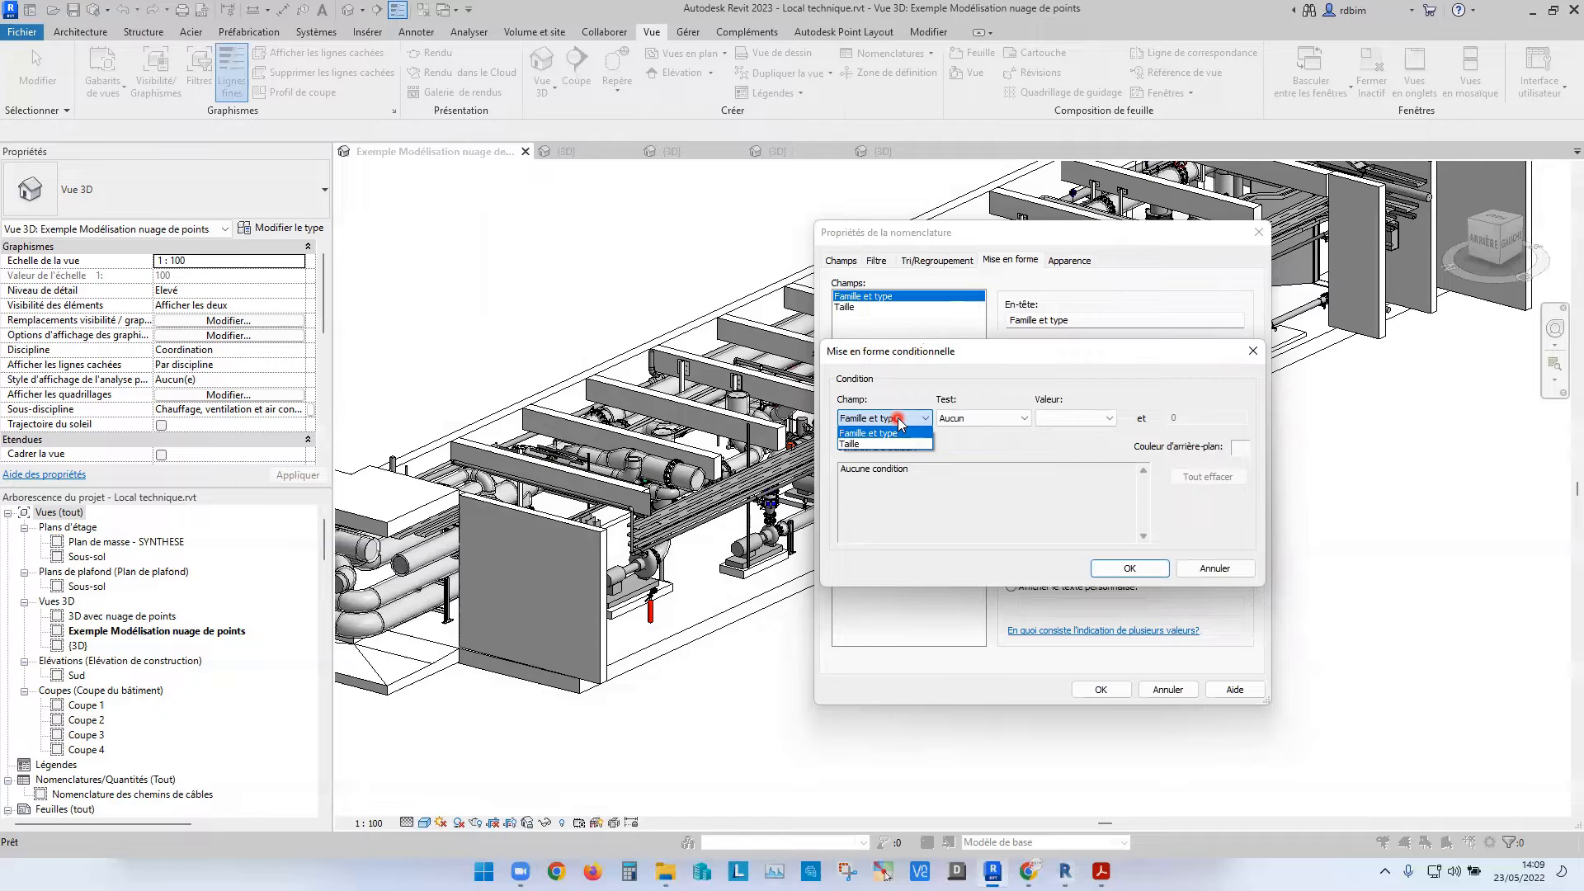
left_click(954, 347)
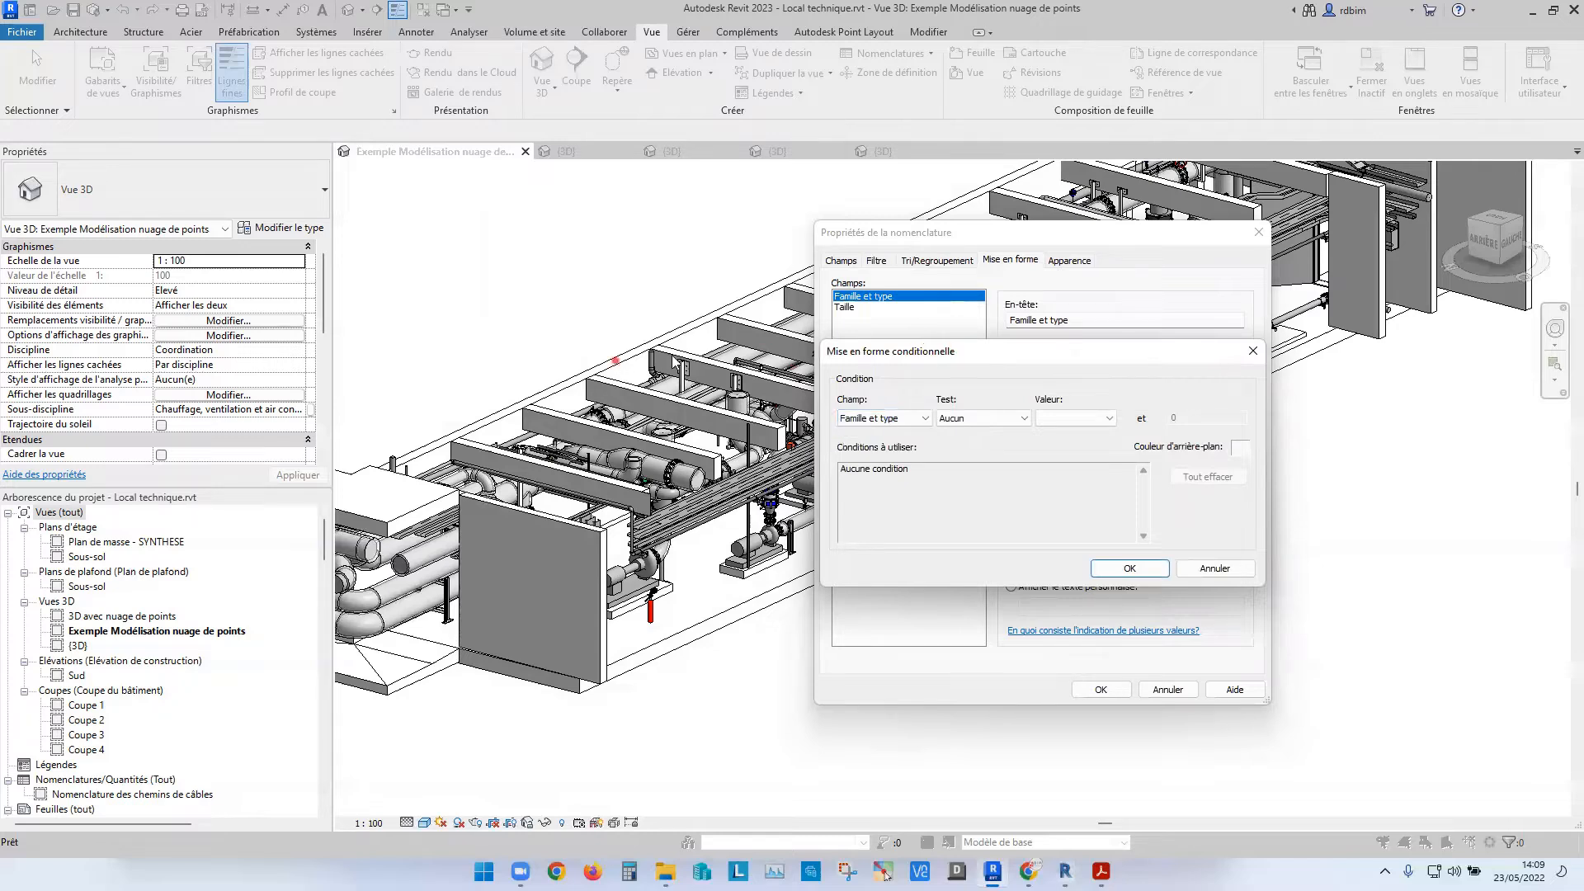
left_click_drag(998, 353, 540, 406)
left_click(512, 470)
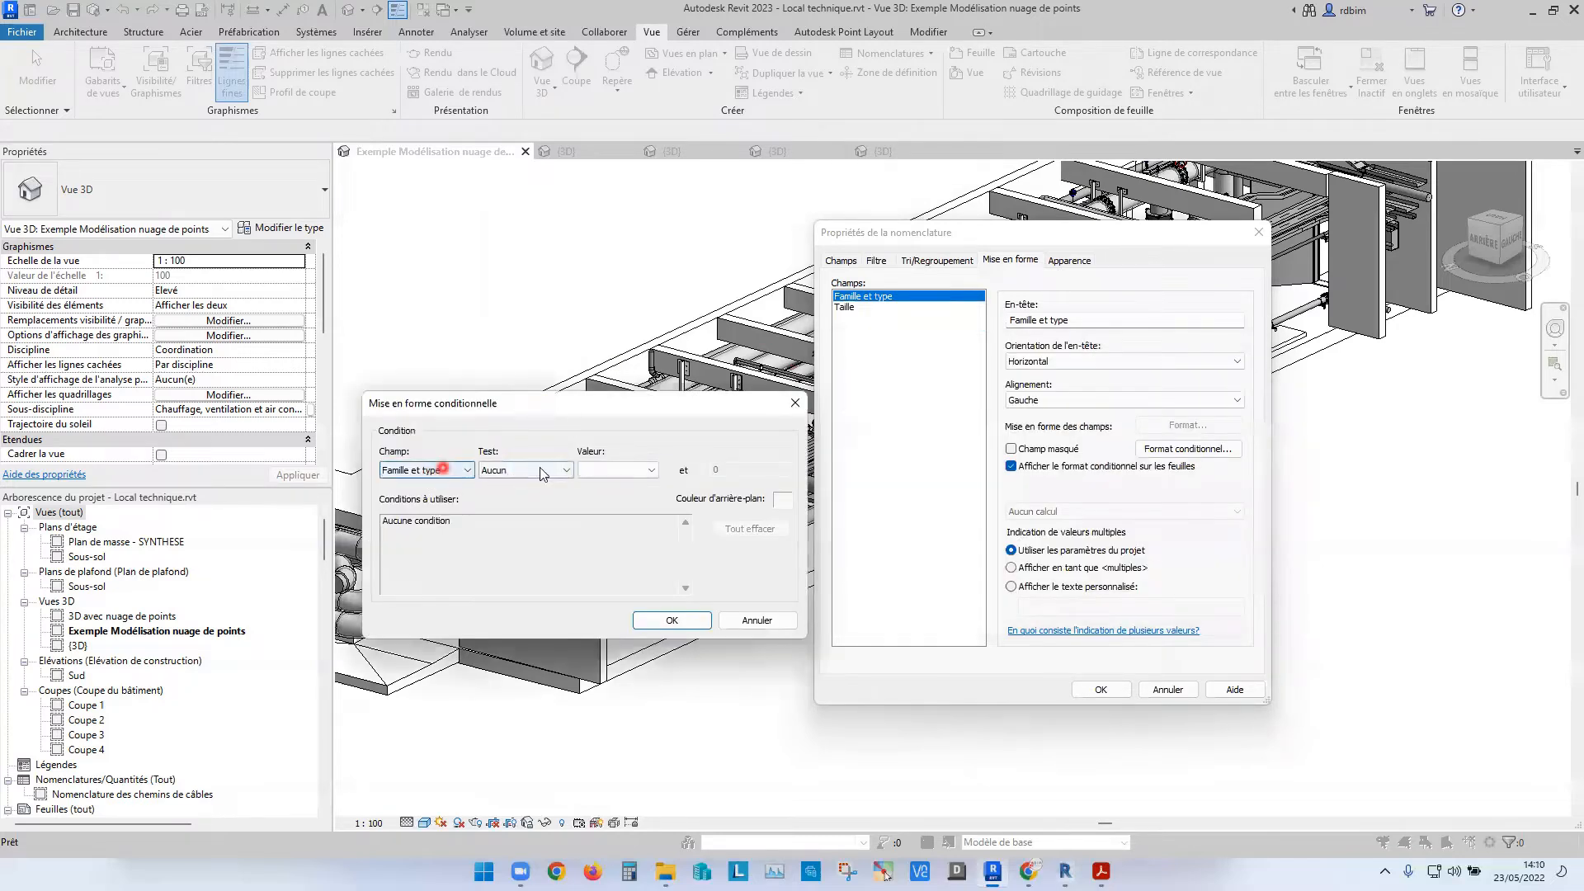
left_click(535, 498)
left_click(649, 470)
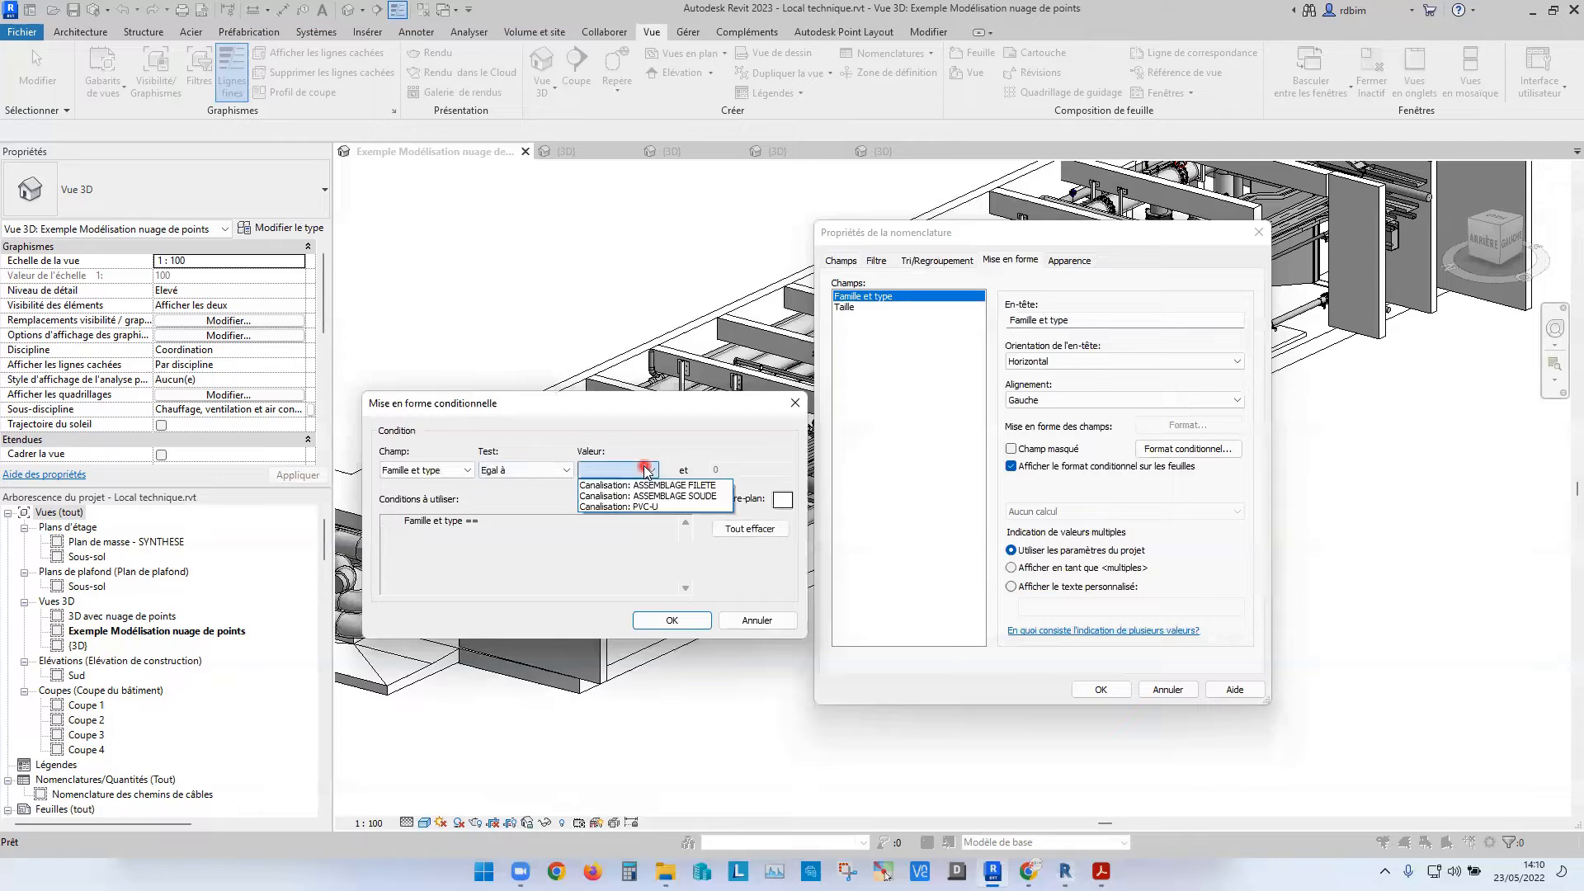
left_click(652, 507)
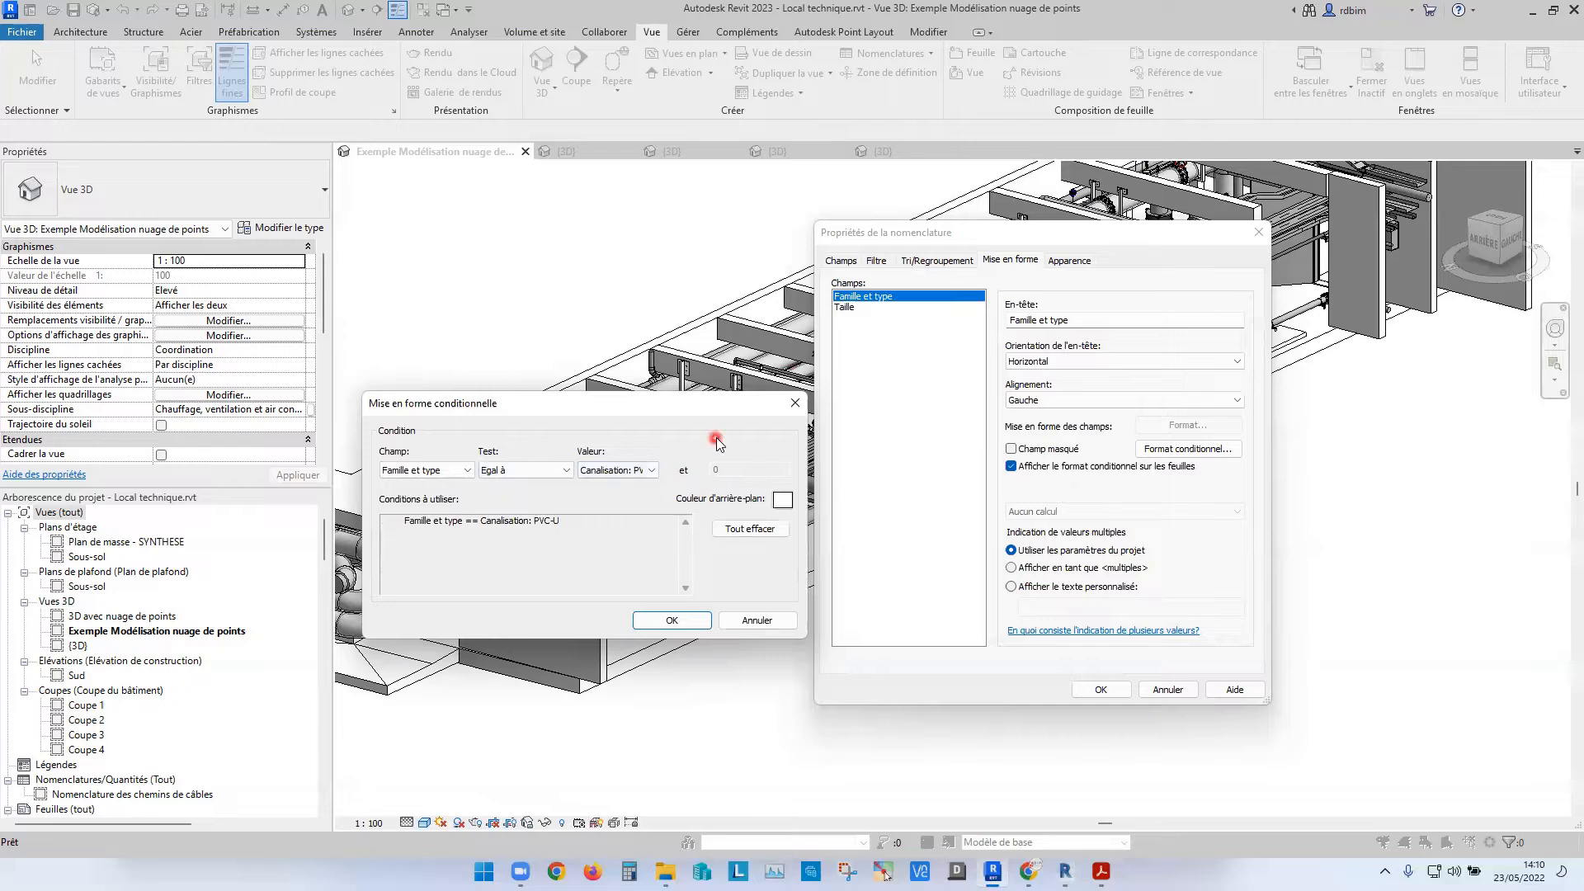
- Set the condition's background colour to red and accept the schedule properties to generate the schedule
left_click(783, 501)
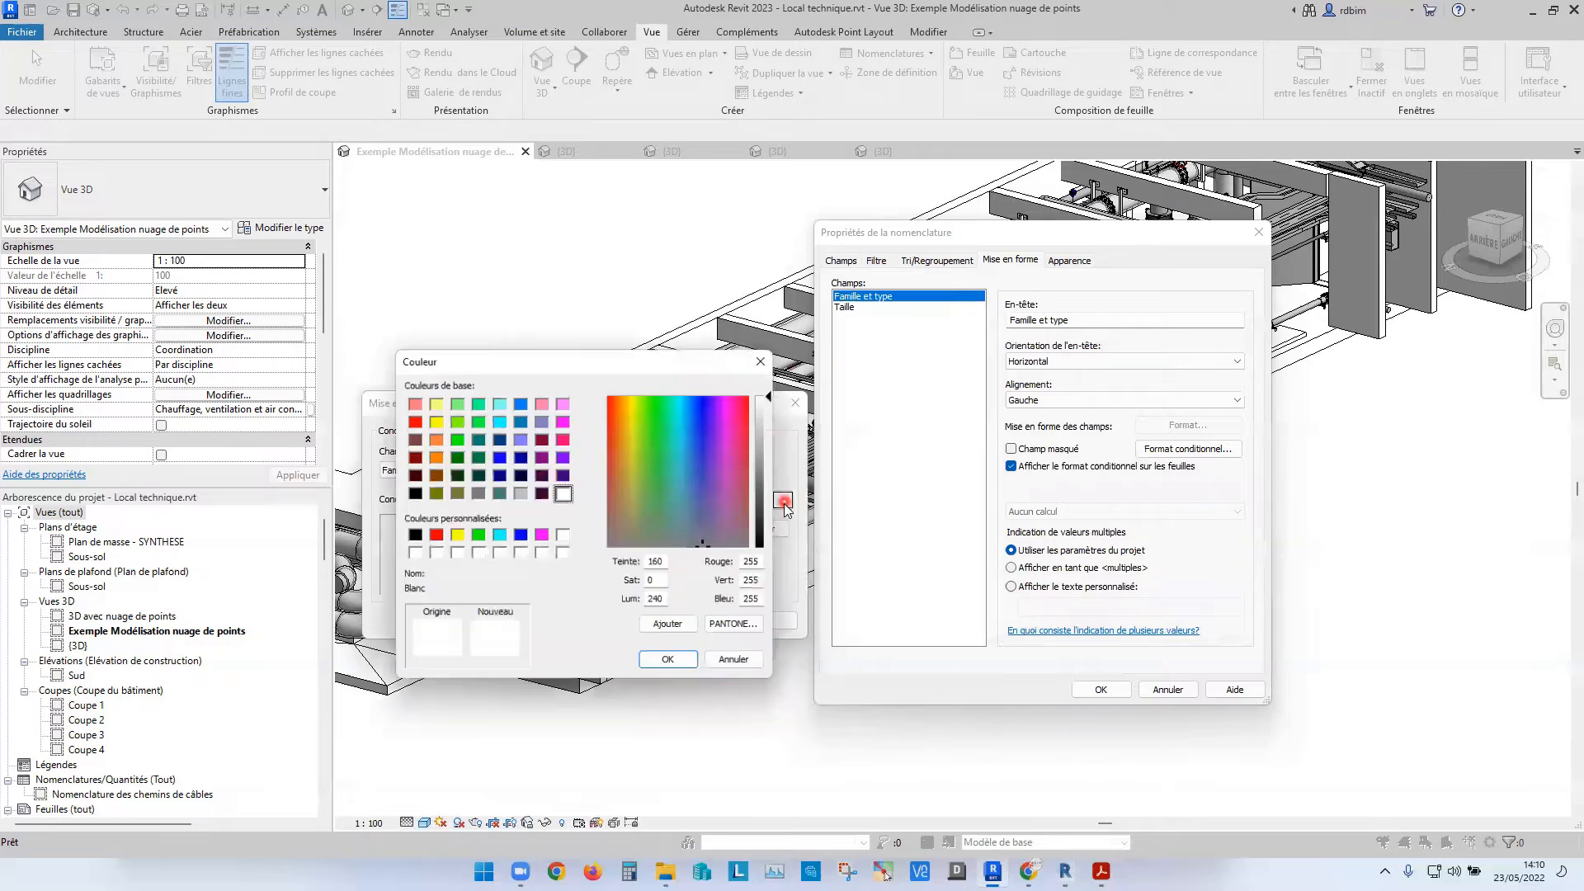
left_click(436, 535)
left_click(668, 658)
left_click(681, 623)
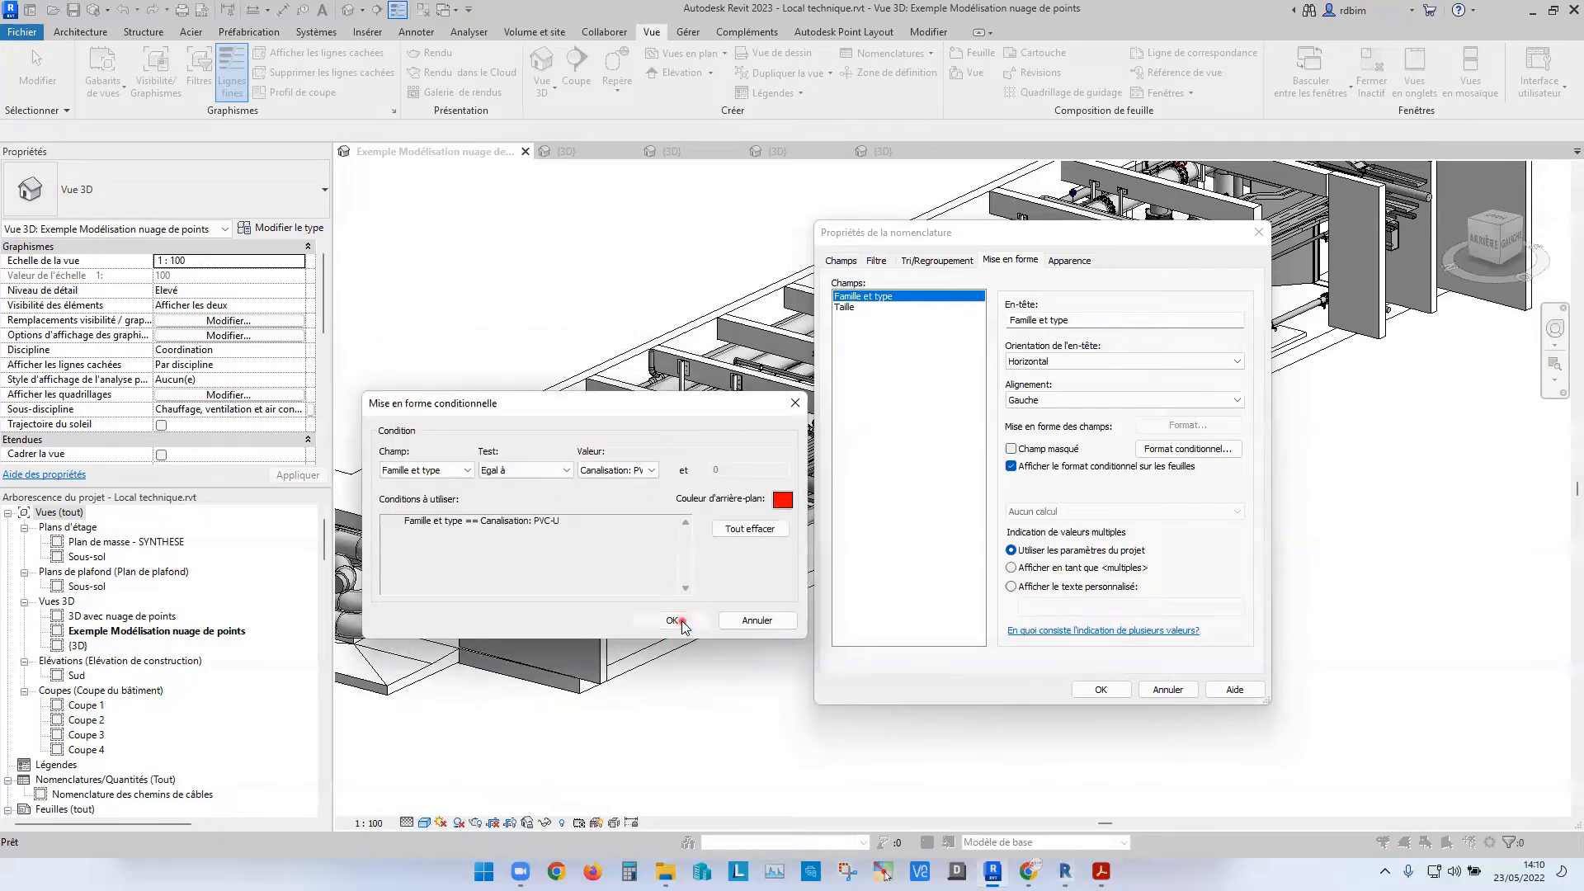
left_click(681, 621)
left_click(1211, 451)
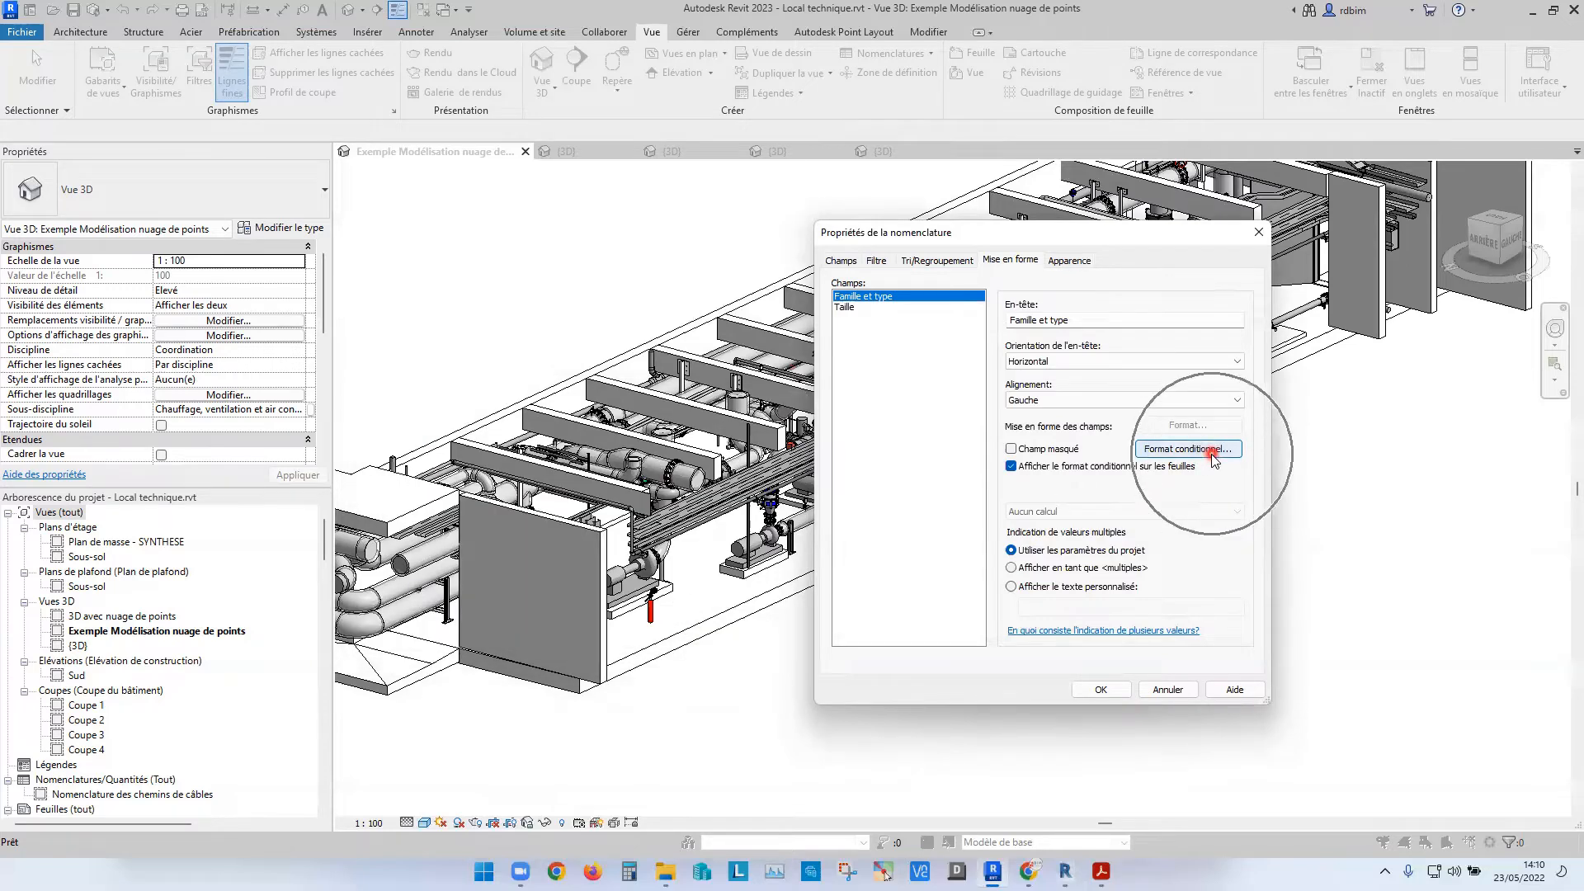
left_click(1102, 690)
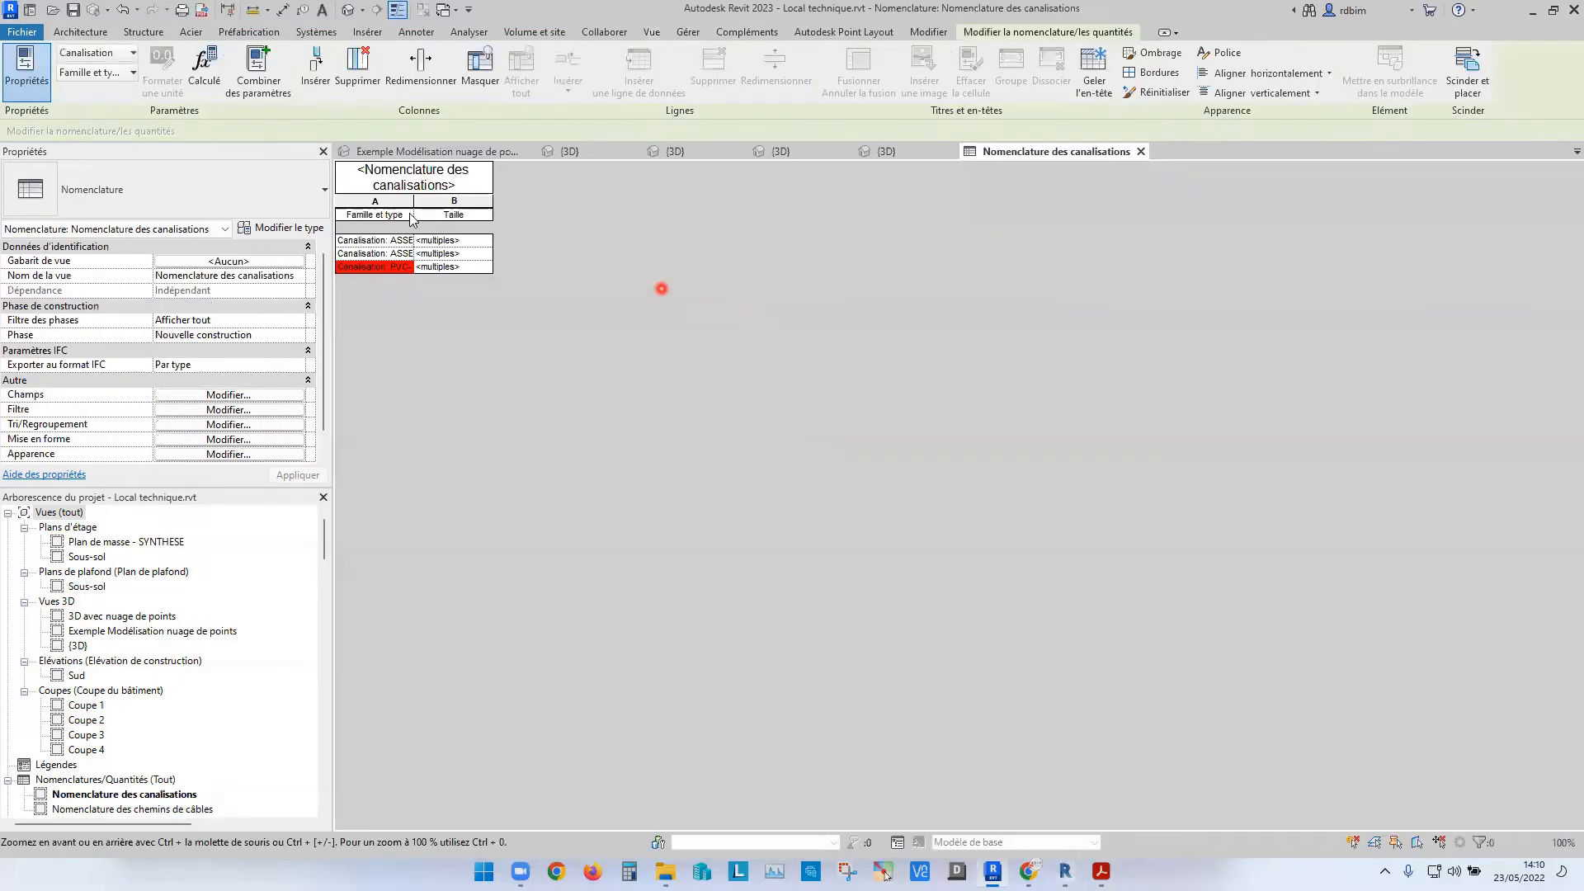
- Widen the "Famille et type" column so the full type names fit on one line
left_click(413, 189)
left_click_drag(415, 201, 588, 200)
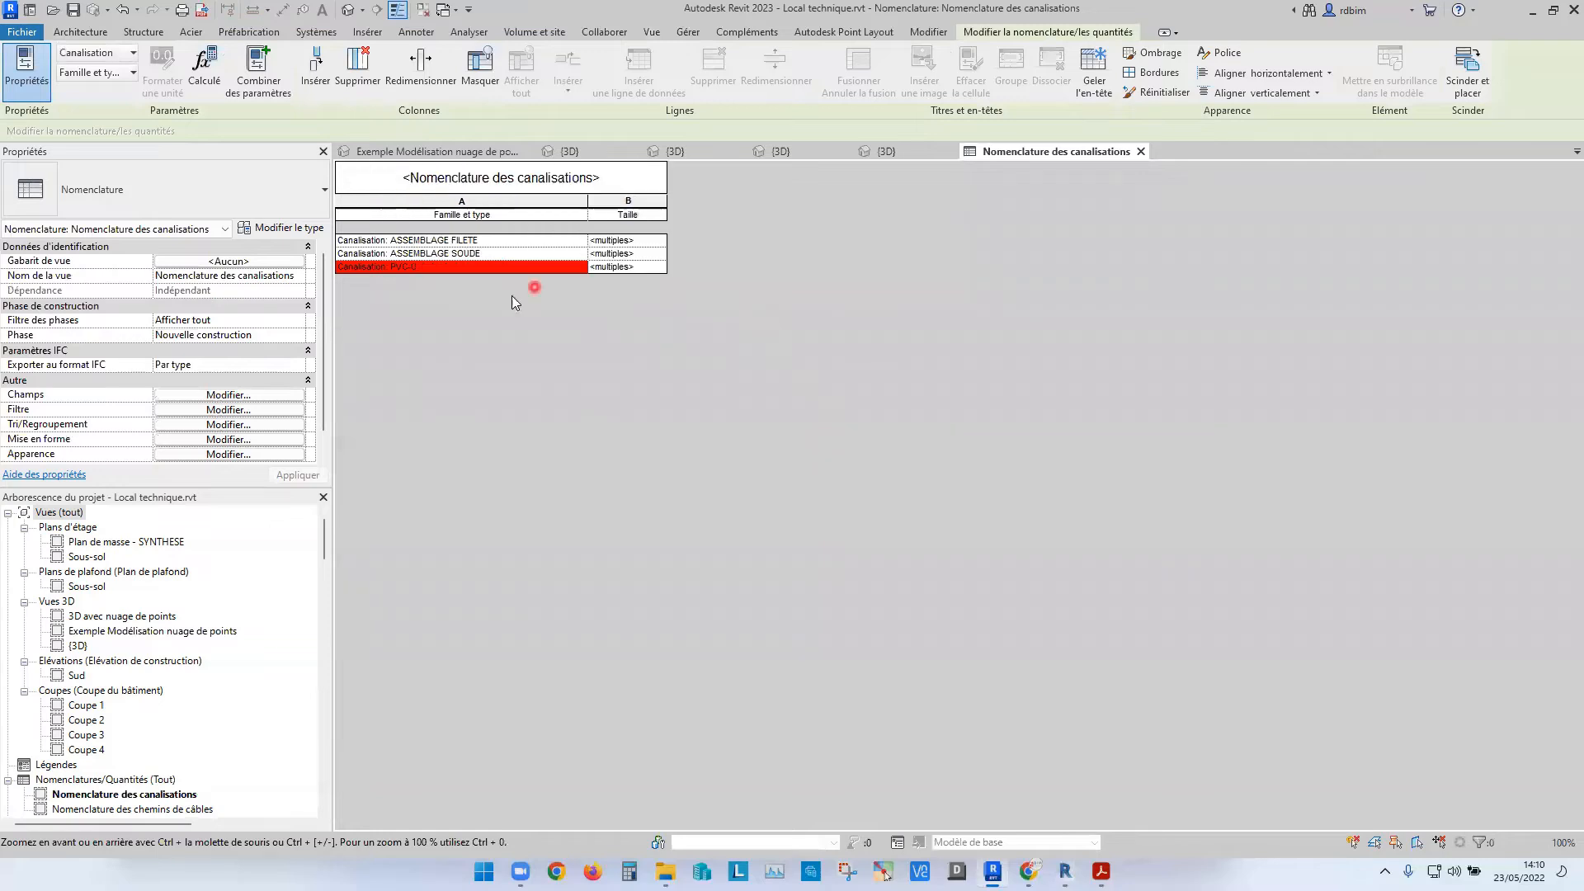
key("ctrl")
- Review the field choices in the conditional format of "Famille et type", then leave the schedule properties without changes
left_click(262, 426)
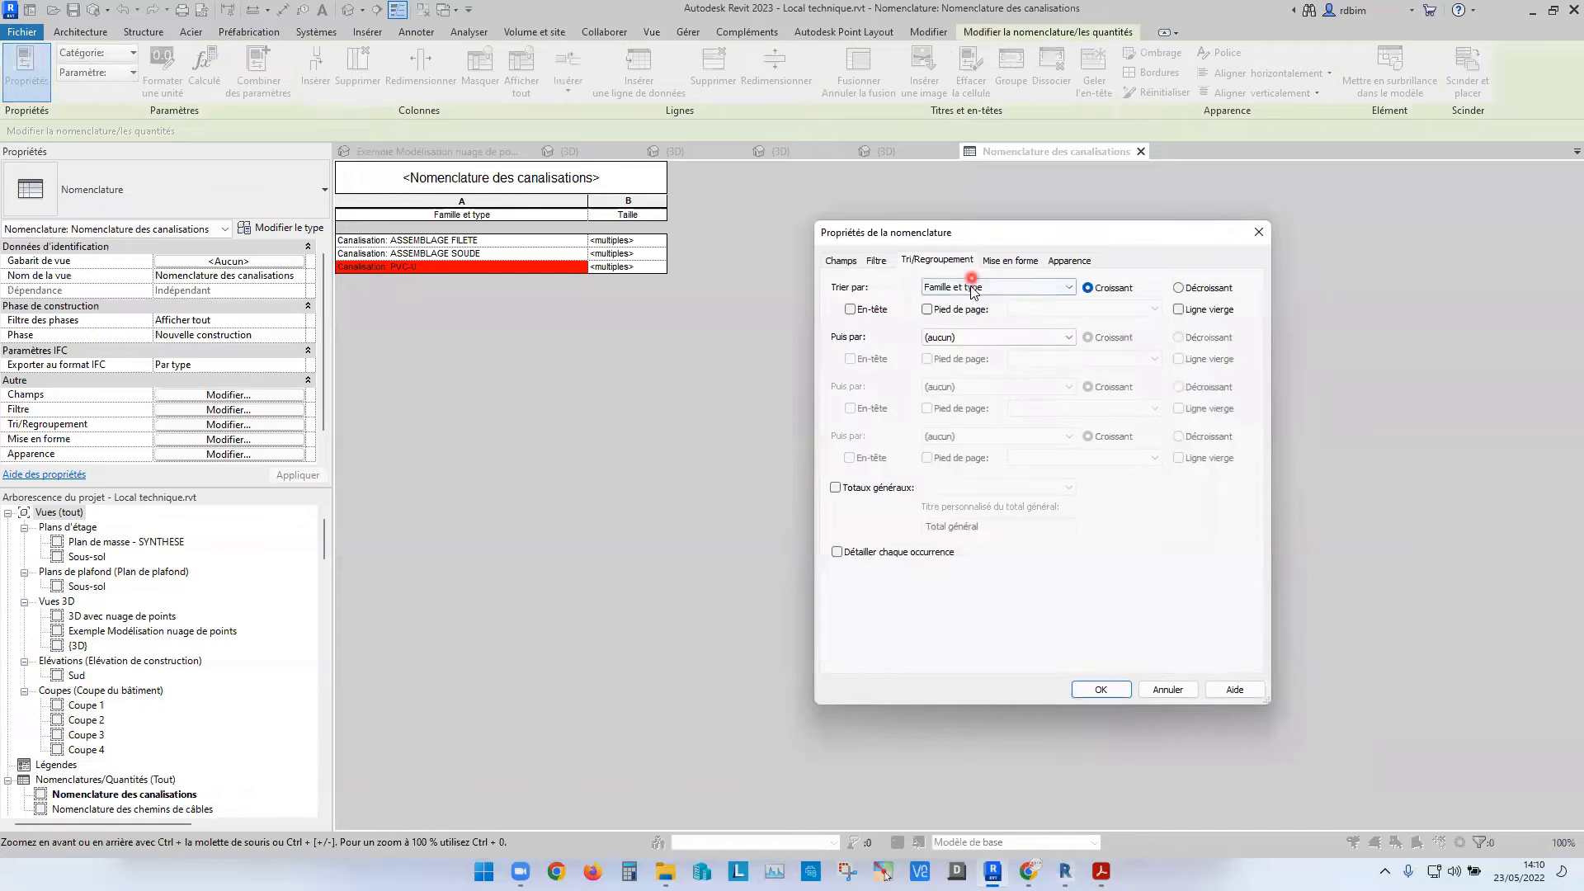
left_click(1011, 260)
left_click(1211, 449)
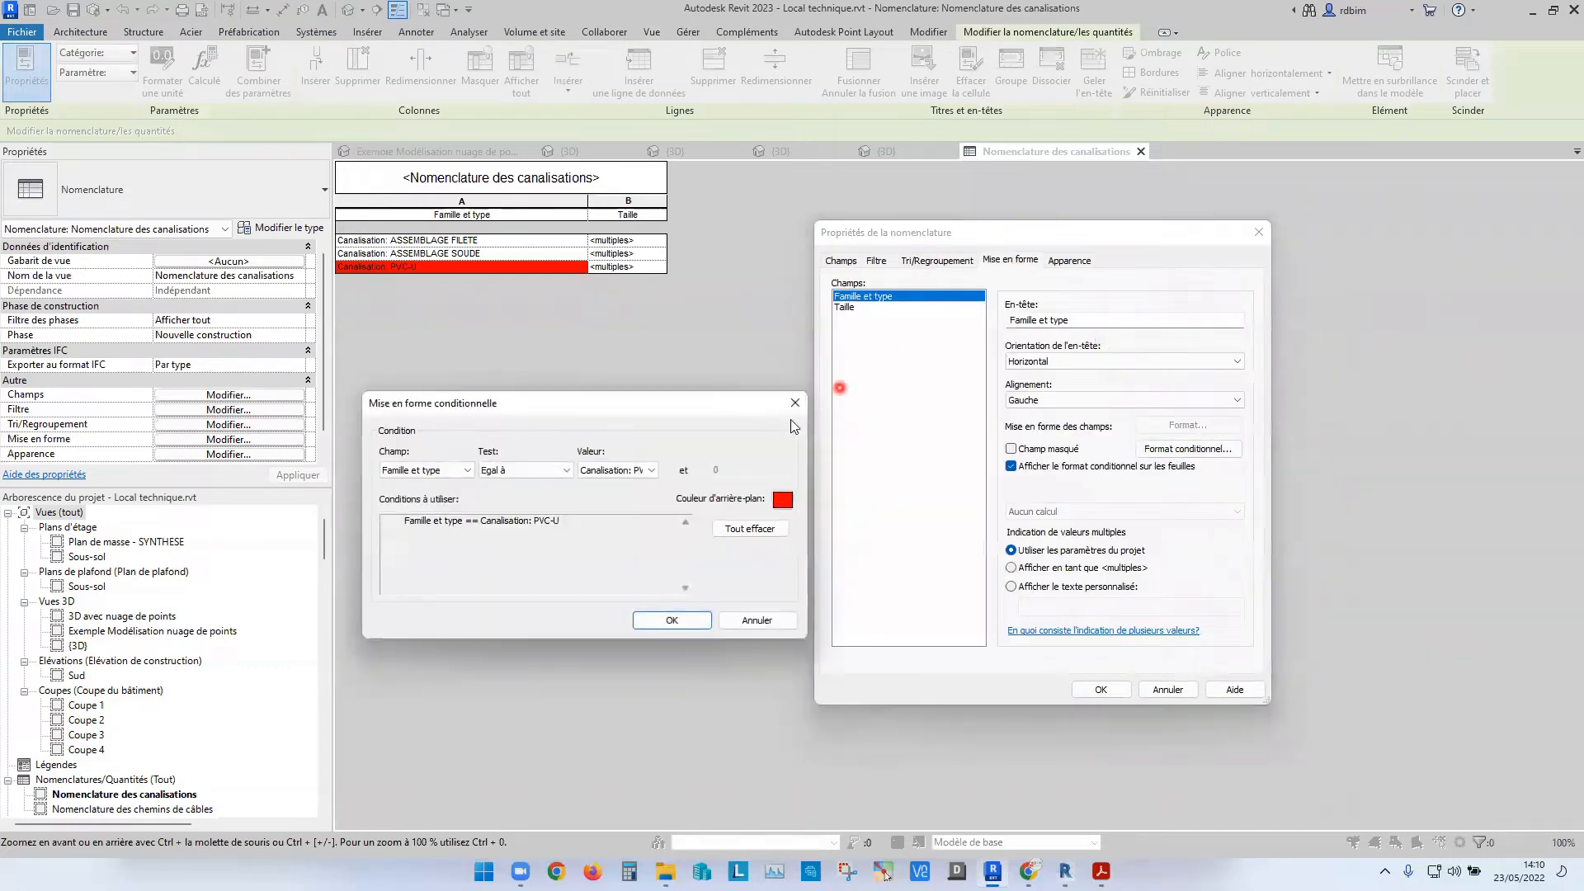
left_click(448, 472)
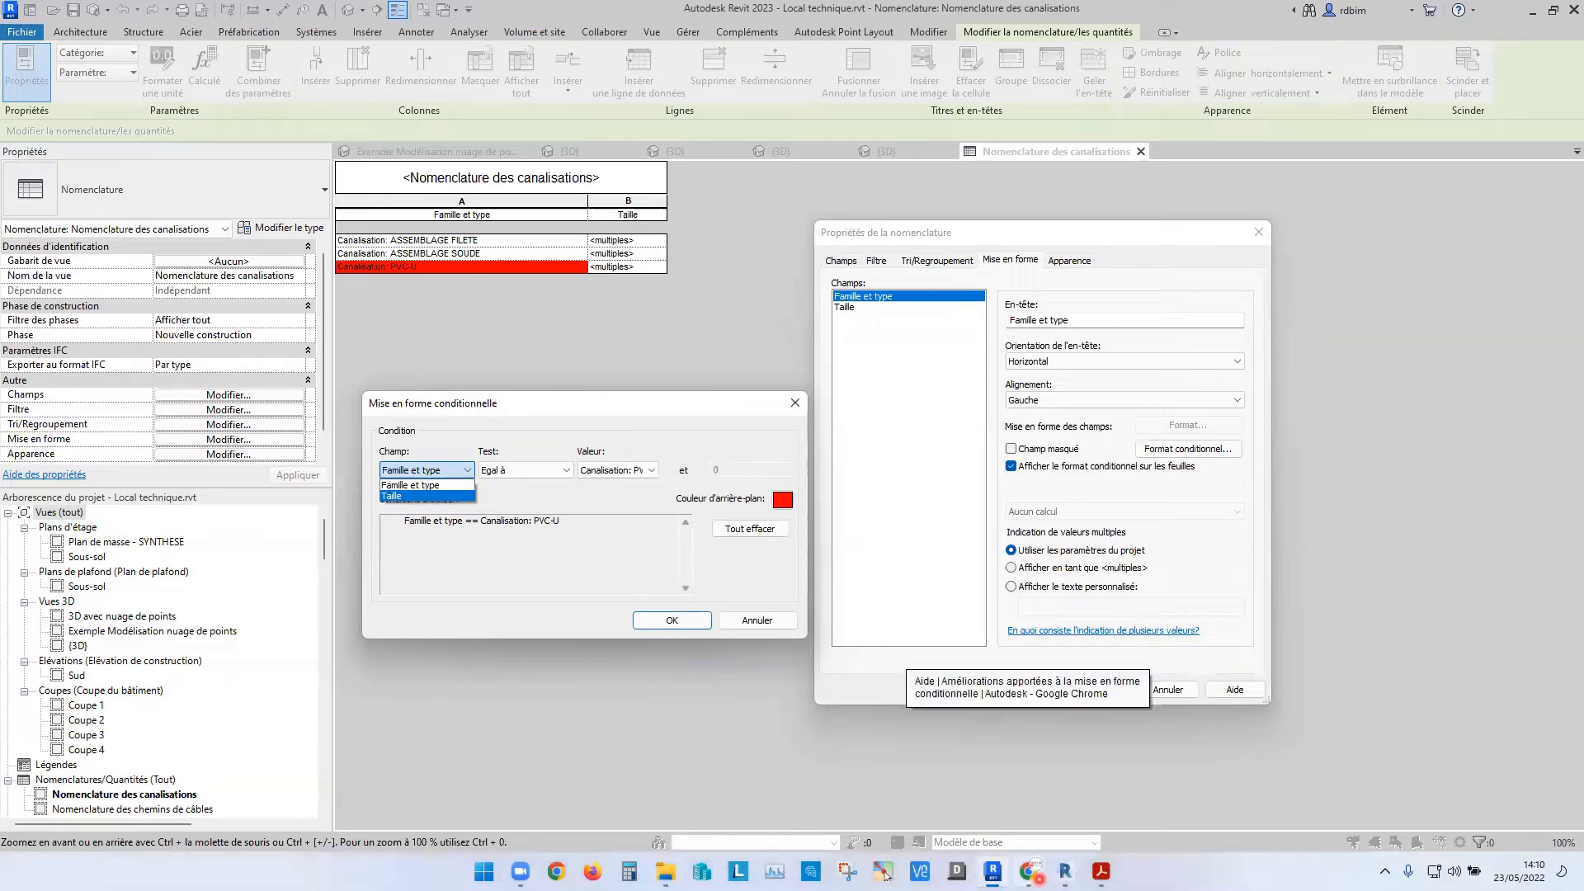
left_click(1029, 871)
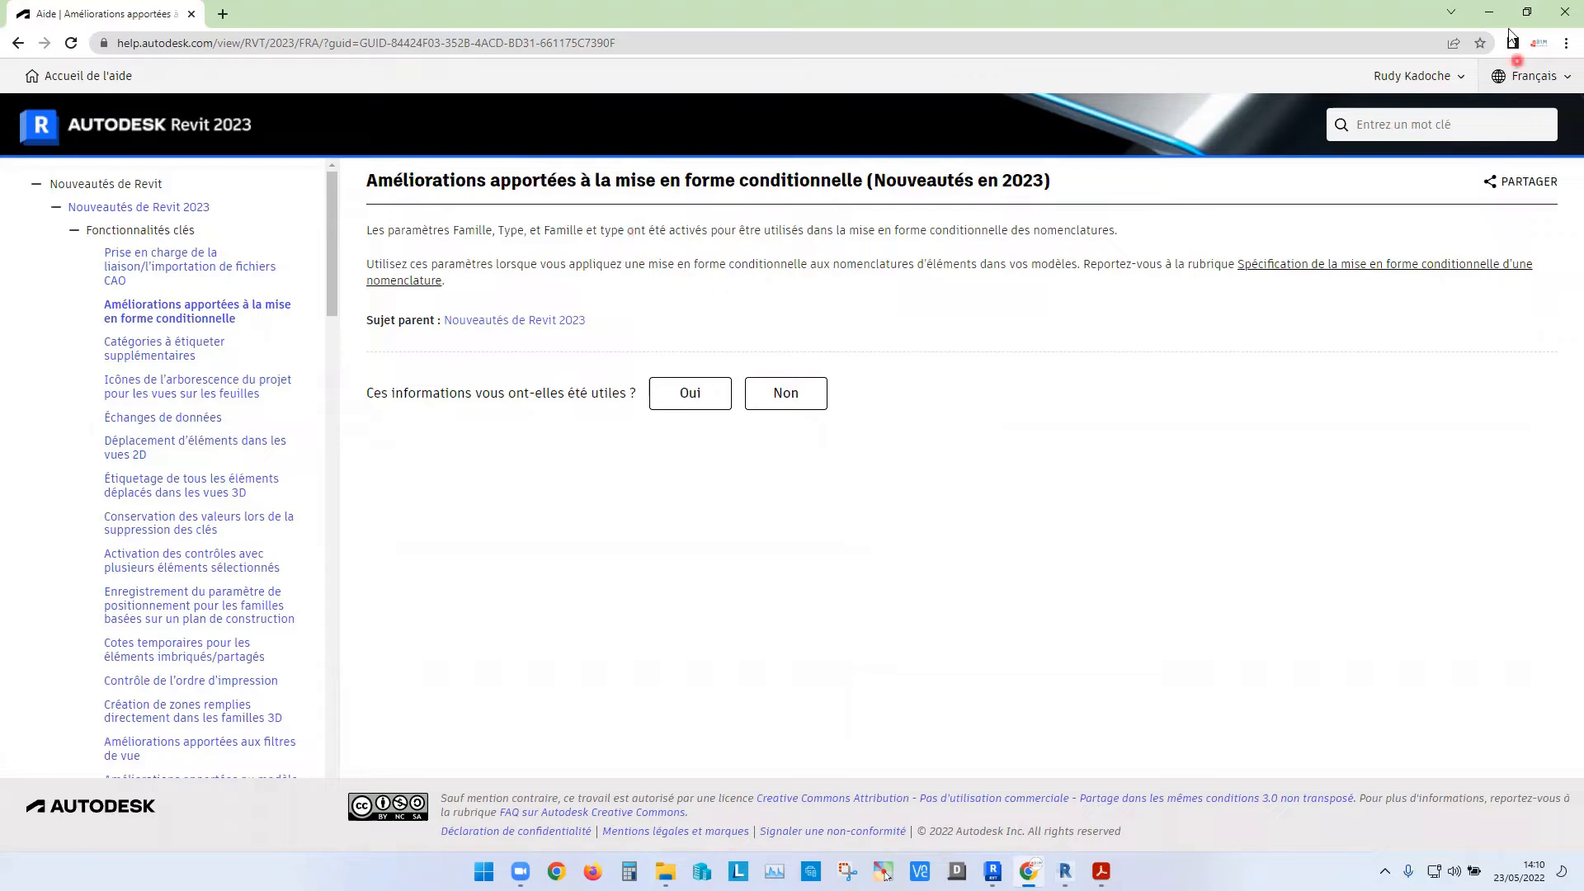
left_click(1489, 11)
left_click(468, 470)
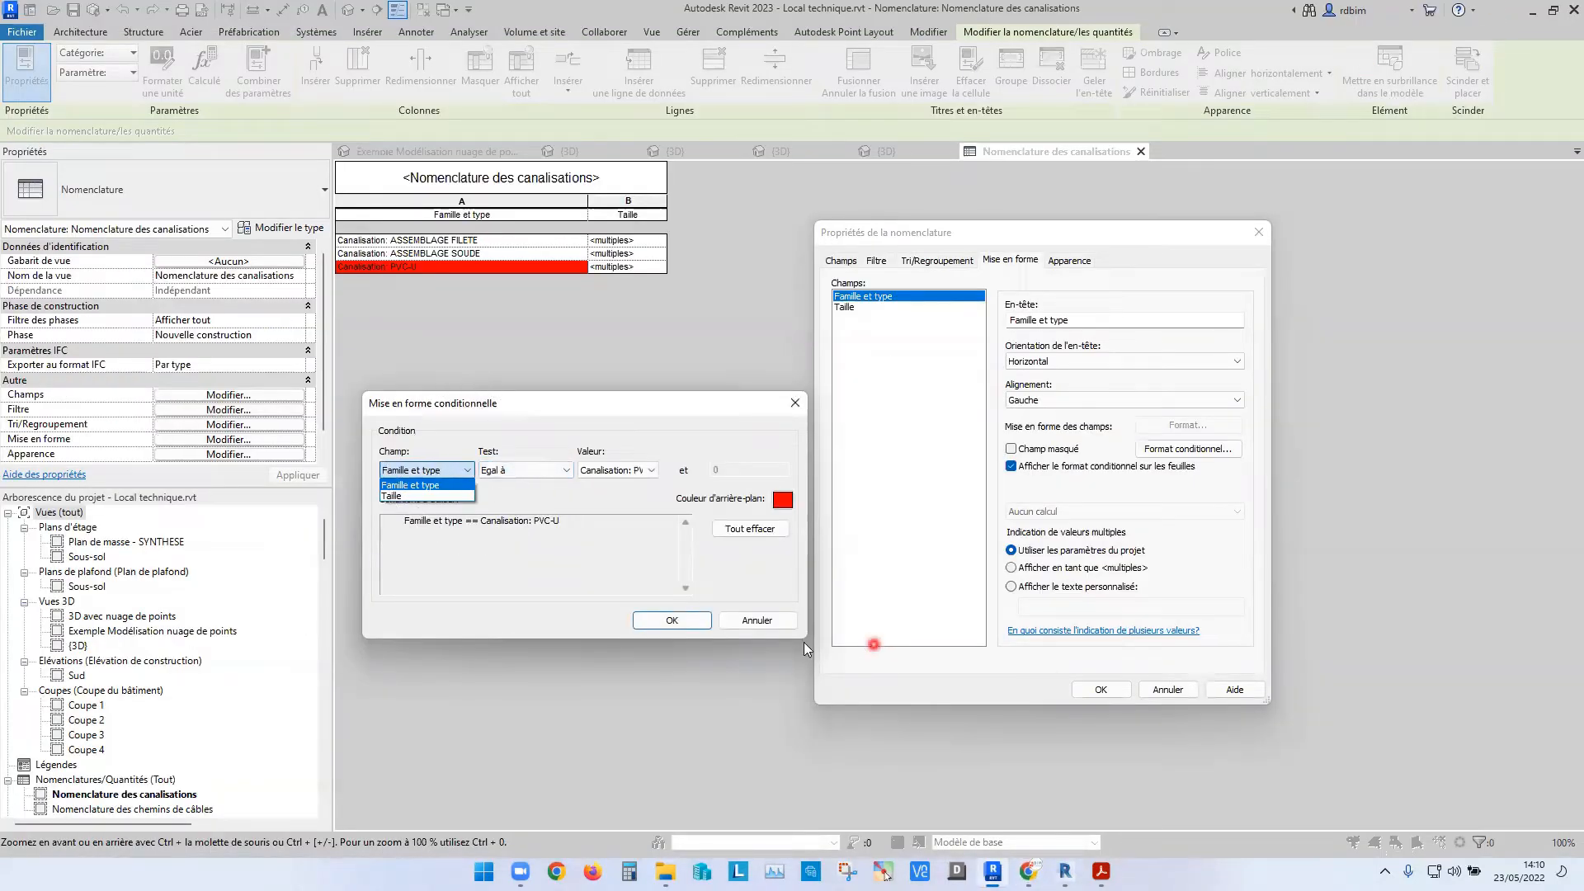
left_click(772, 619)
left_click(756, 620)
left_click(1182, 691)
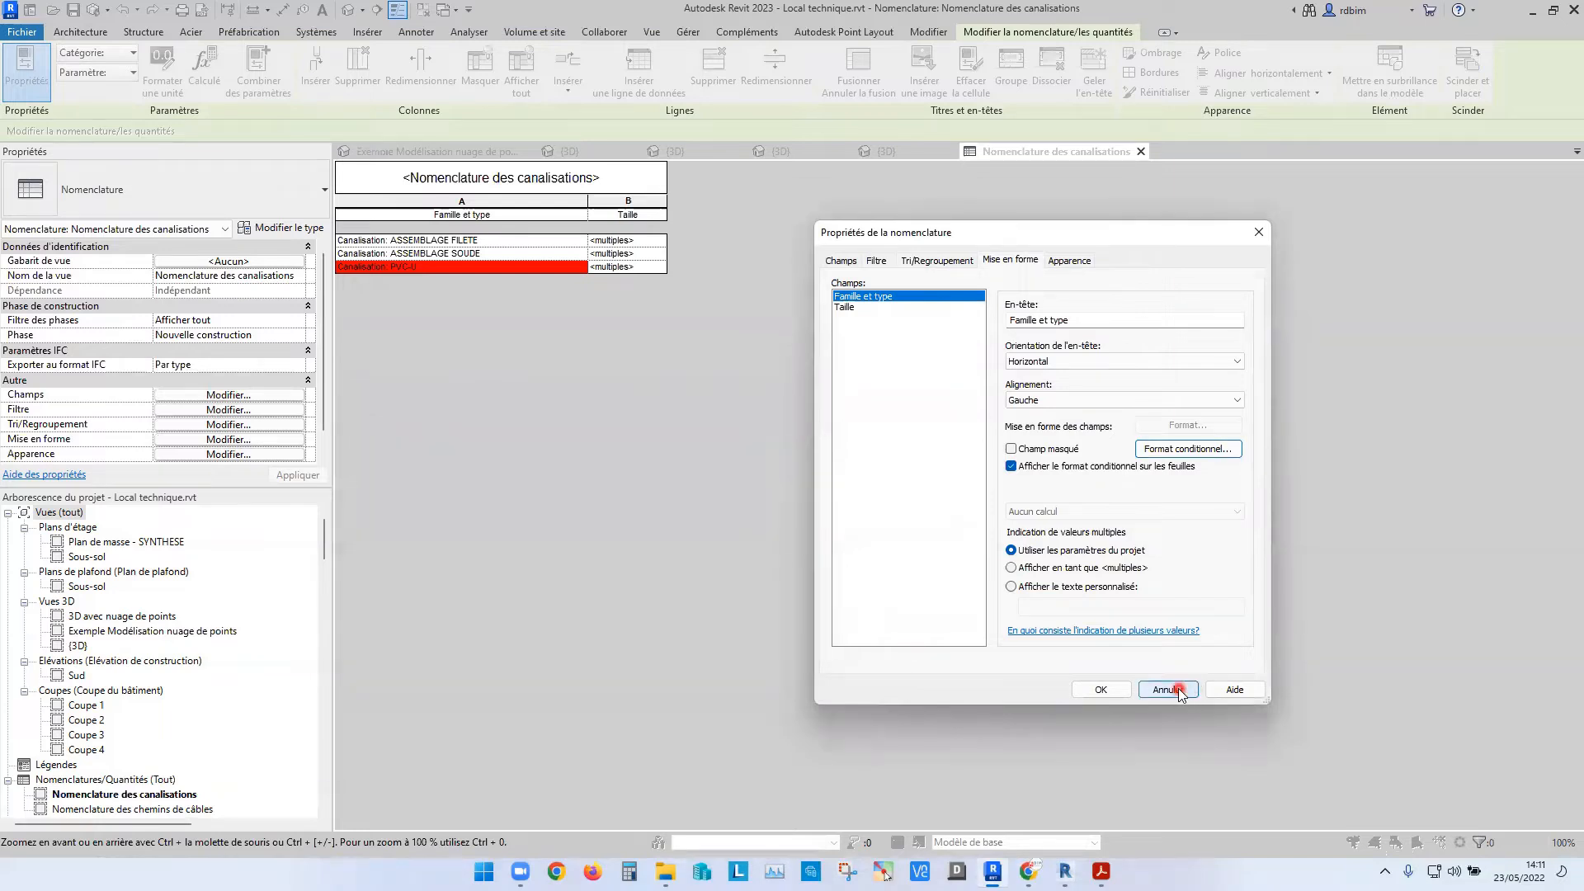
left_click(841, 260)
left_click(1176, 692)
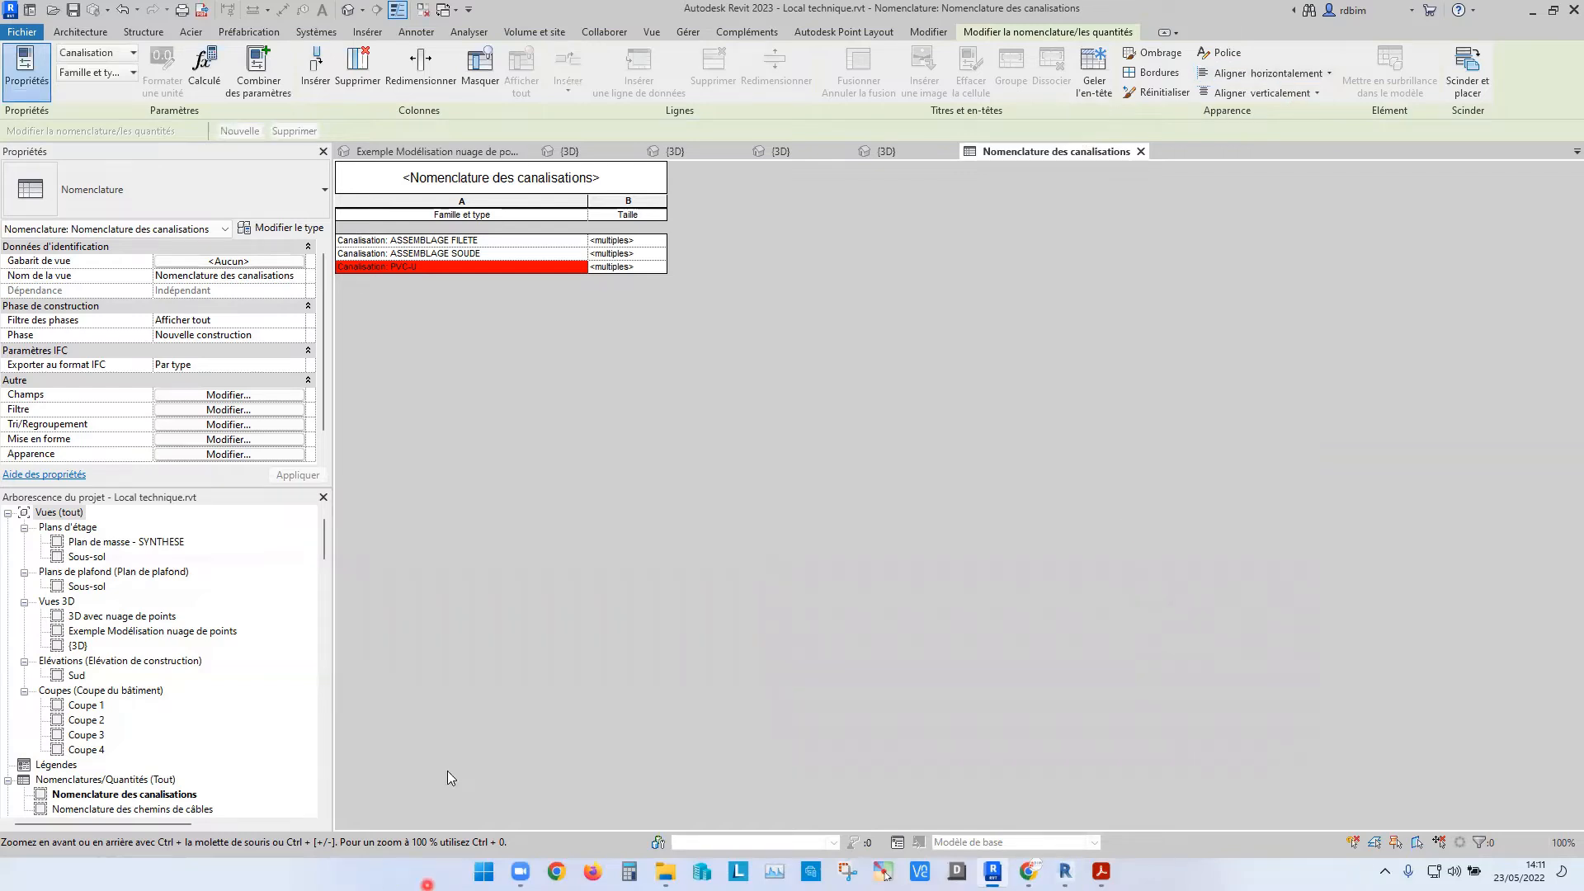
- Switch to the Autodesk help in Chrome, open "Catégories à étiqueter supplémentaires" and read its list of taggable categories
left_click(1028, 871)
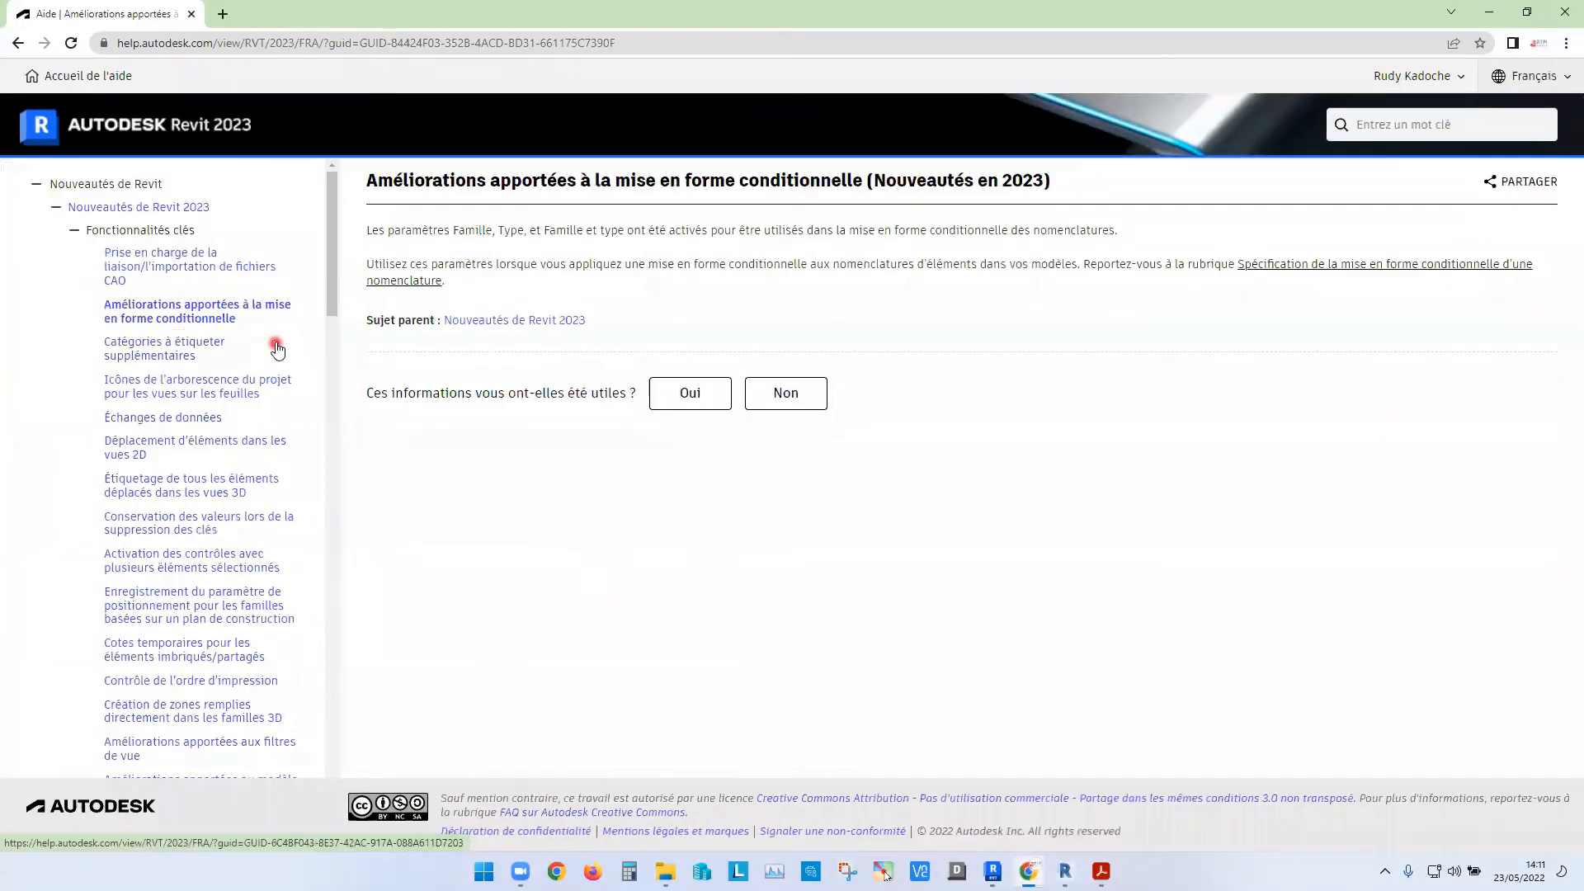
left_click(188, 347)
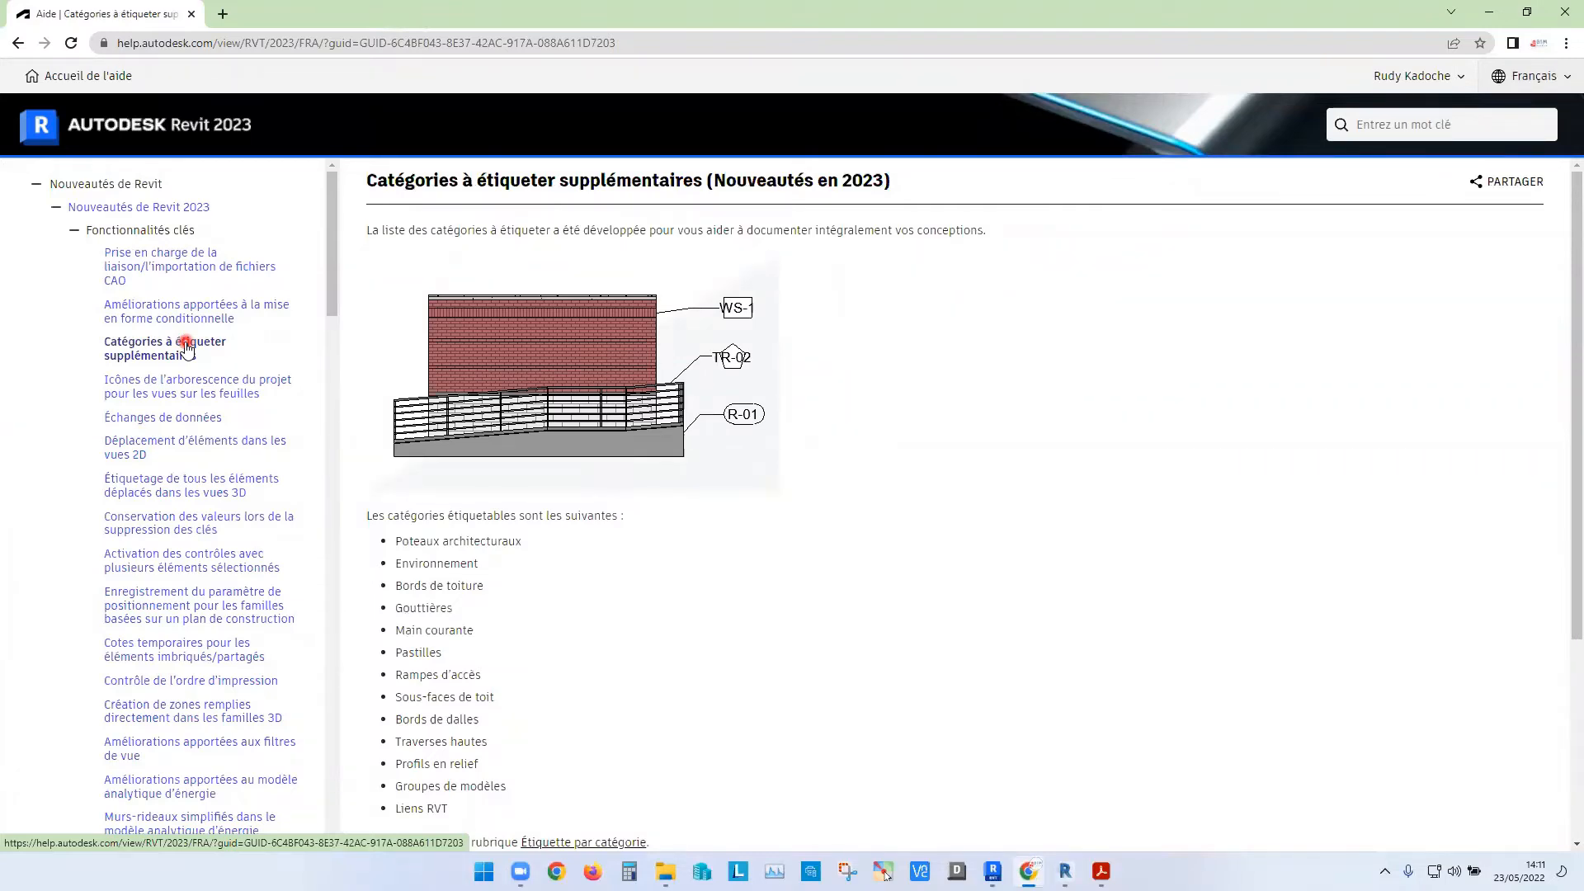
scroll(759, 417, "down", 2)
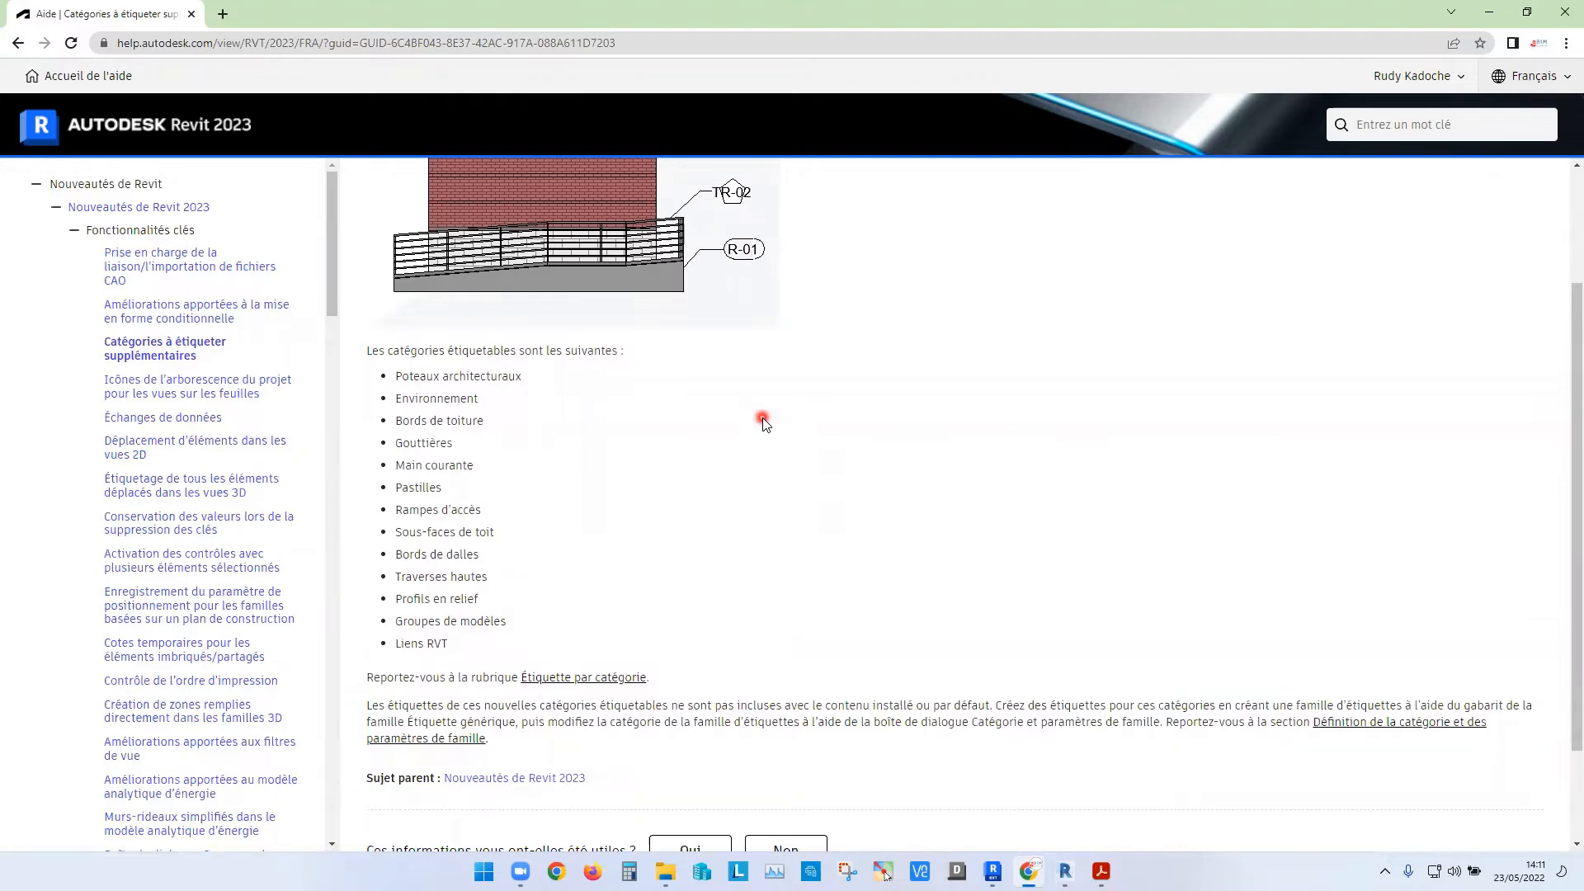
left_click_drag(459, 650, 454, 621)
left_click_drag(438, 513, 438, 511)
left_click(592, 542)
left_click_drag(476, 646, 394, 507)
left_click(983, 425)
scroll(982, 426, "up", 2)
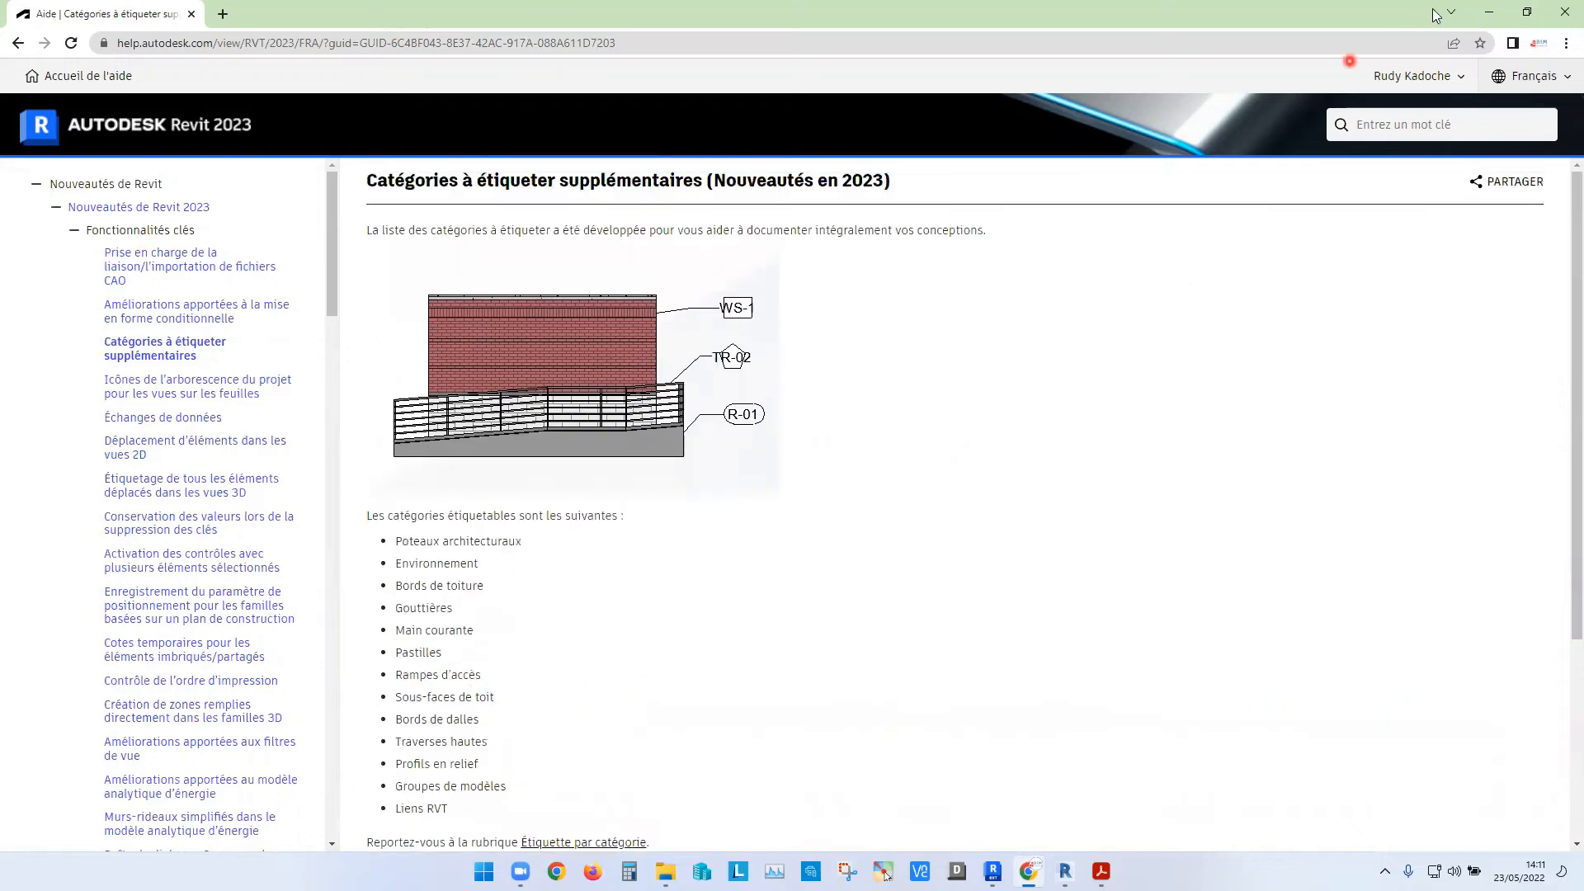
- Return to Revit, close the pipe schedule and bring up the 3D view of the "Maison individuelle 2" project
left_click(1493, 11)
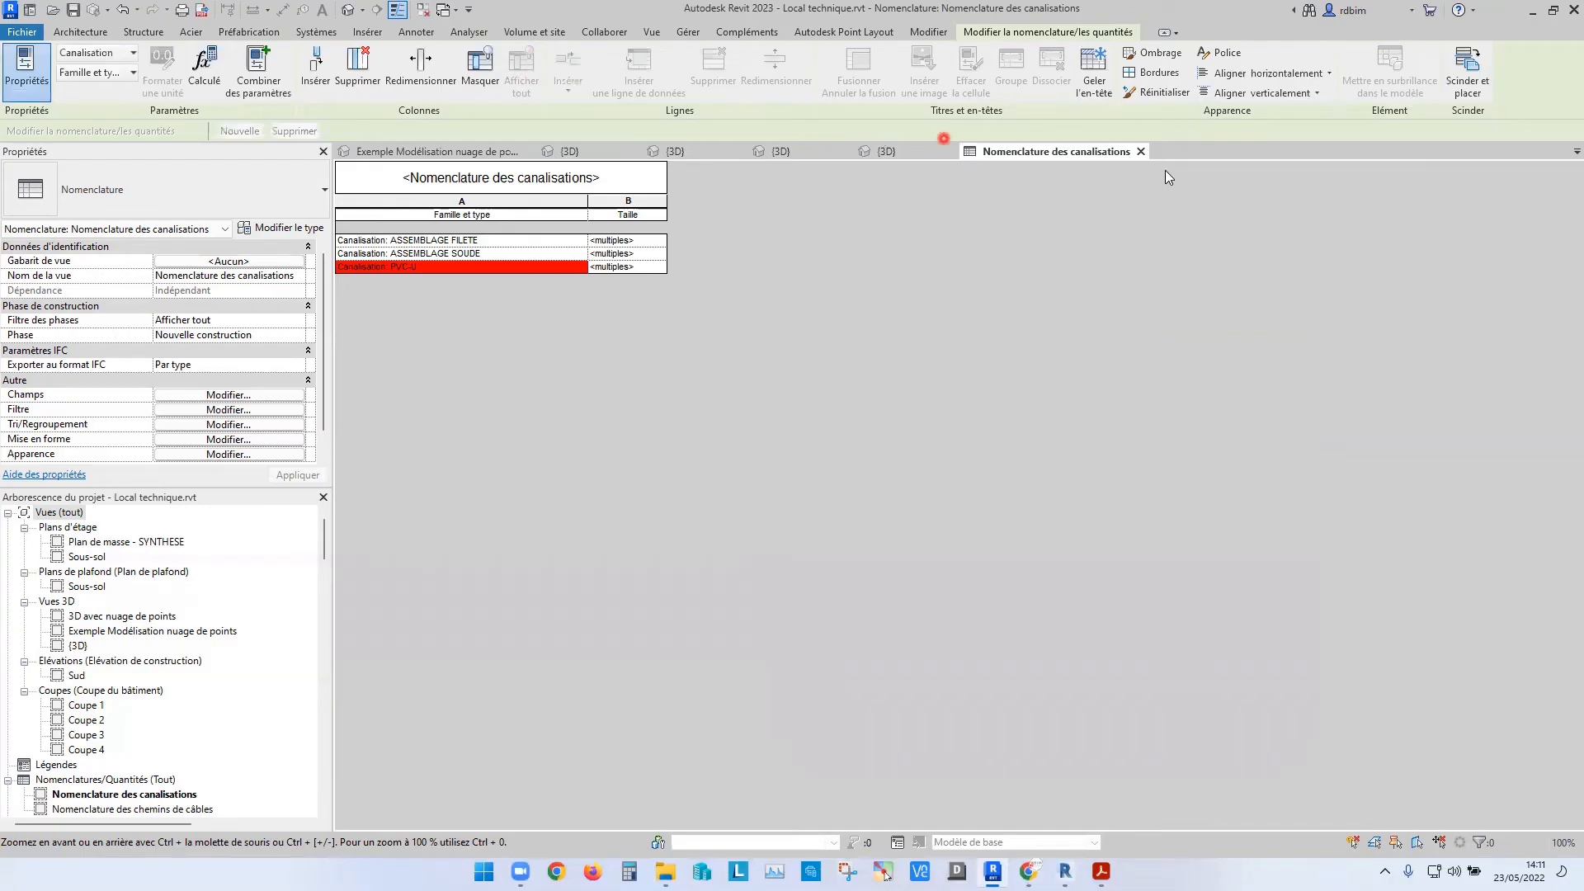
left_click(1141, 151)
left_click(887, 151)
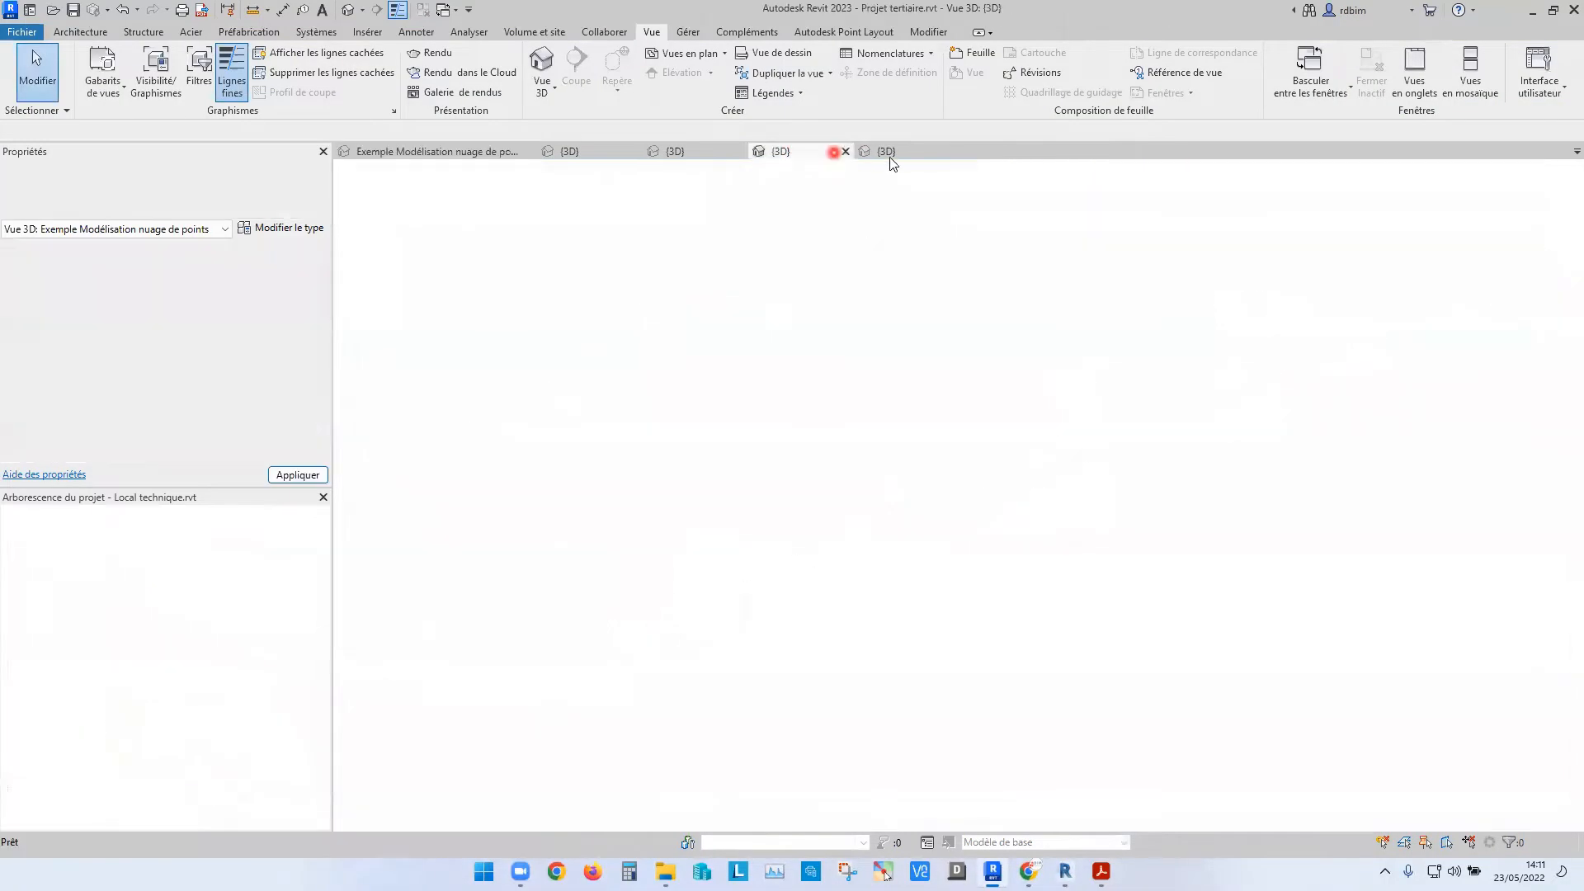
left_click(944, 273)
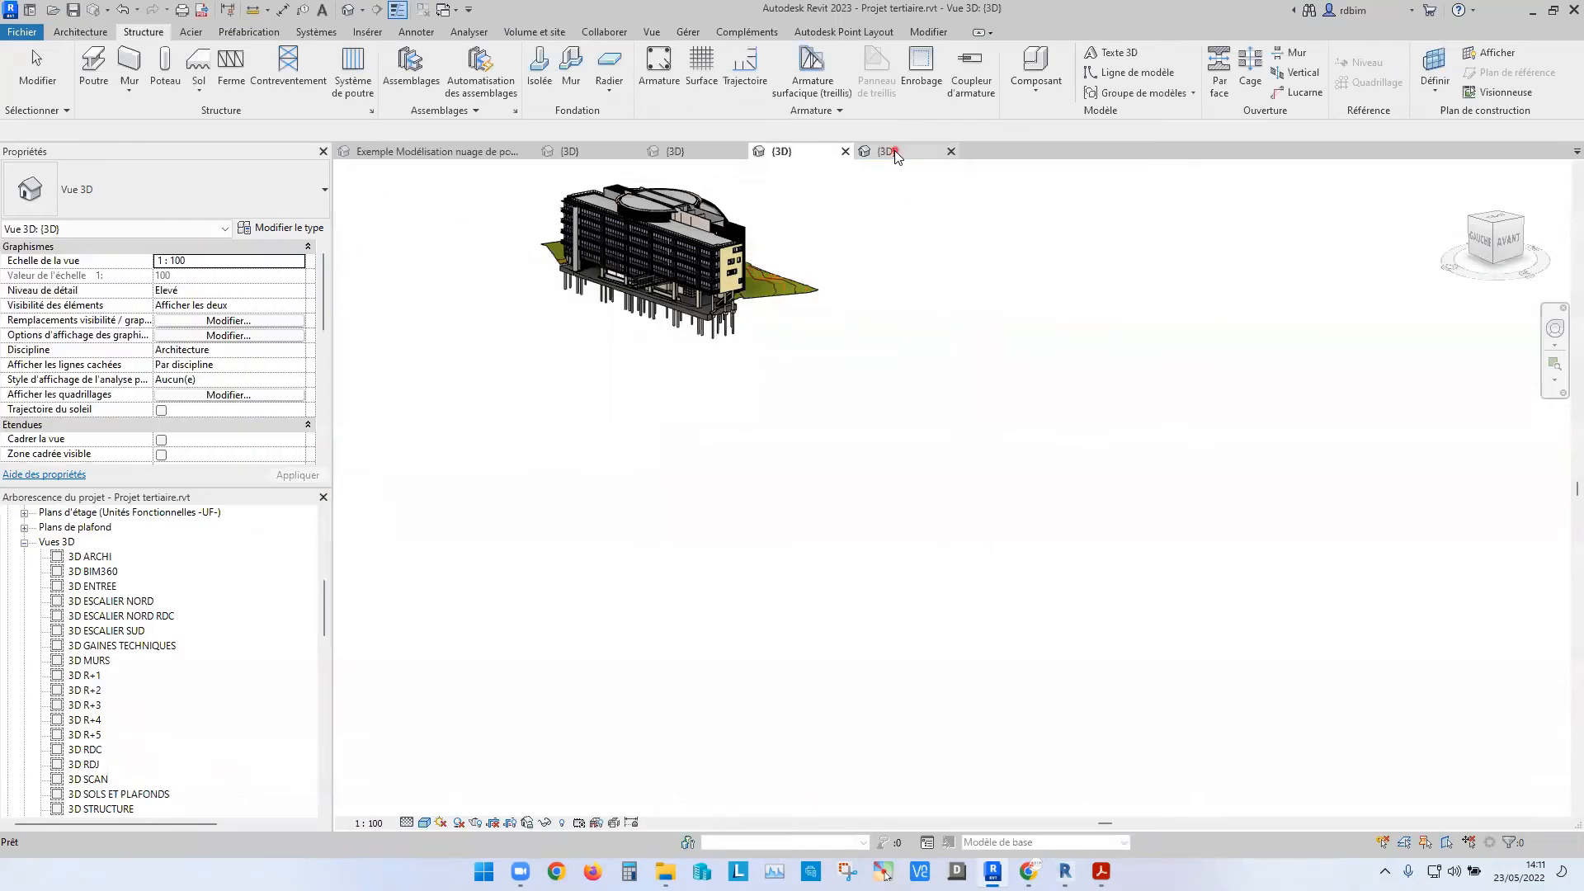
left_click(895, 152)
left_click(581, 151)
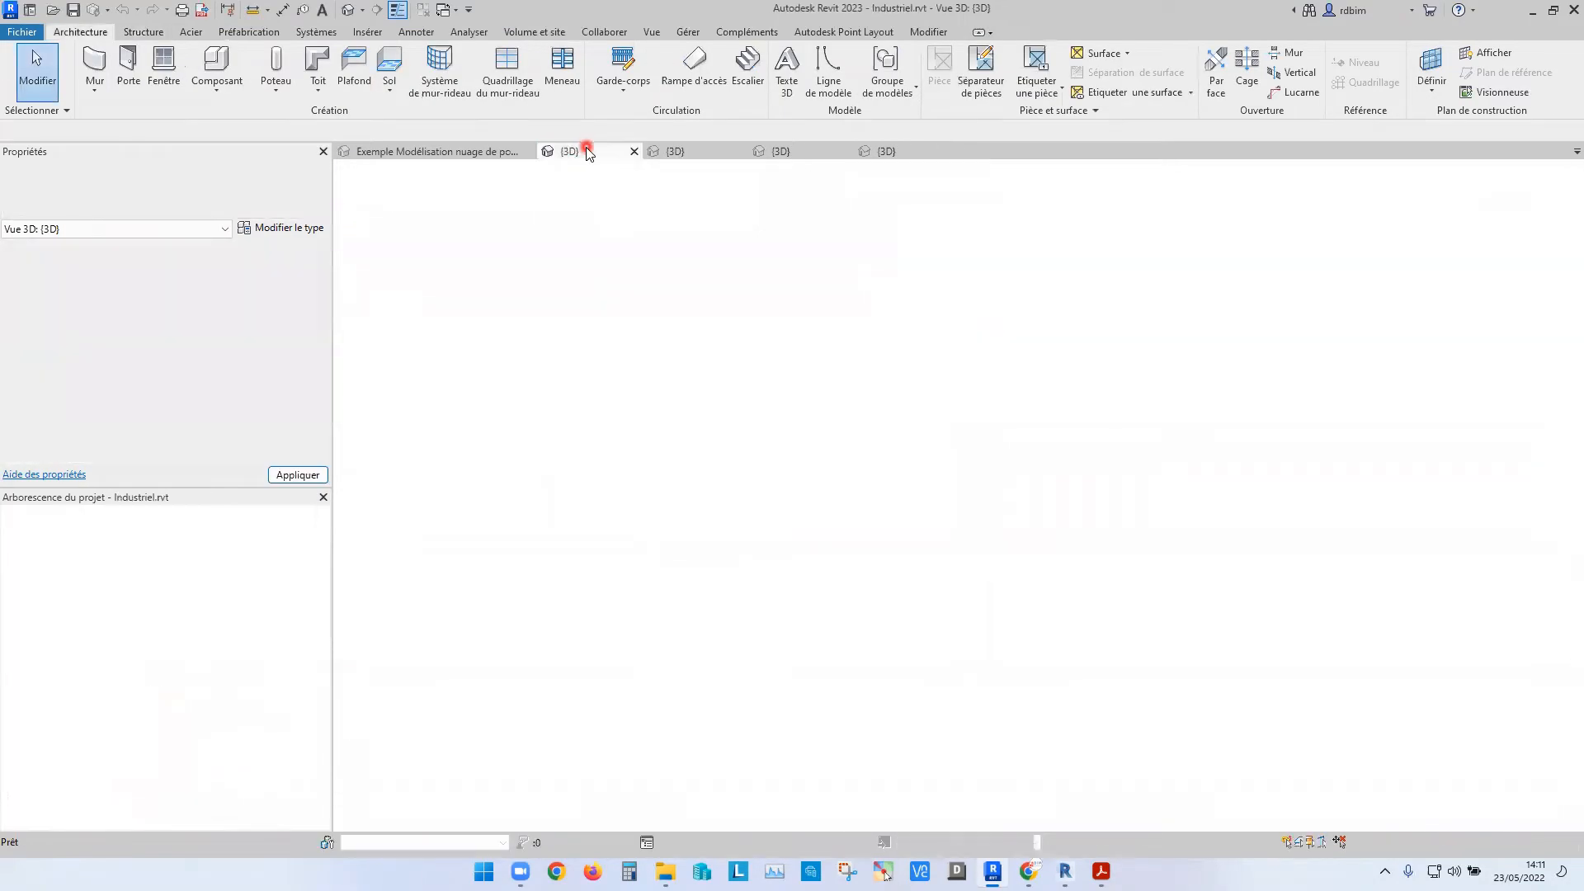
left_click(674, 152)
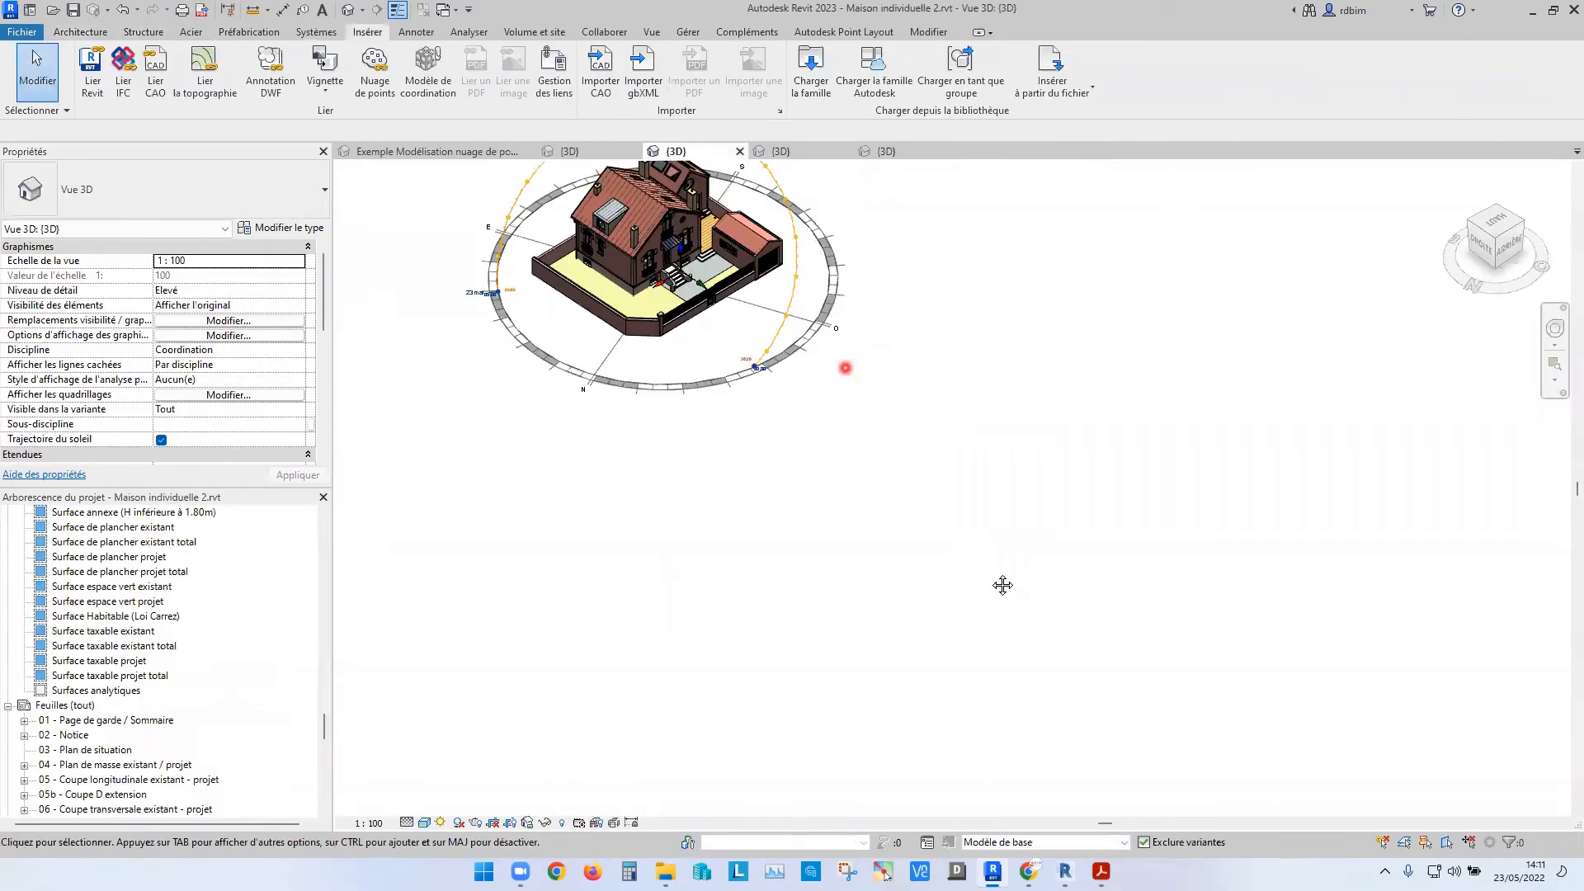
scroll(763, 439, "up", 5)
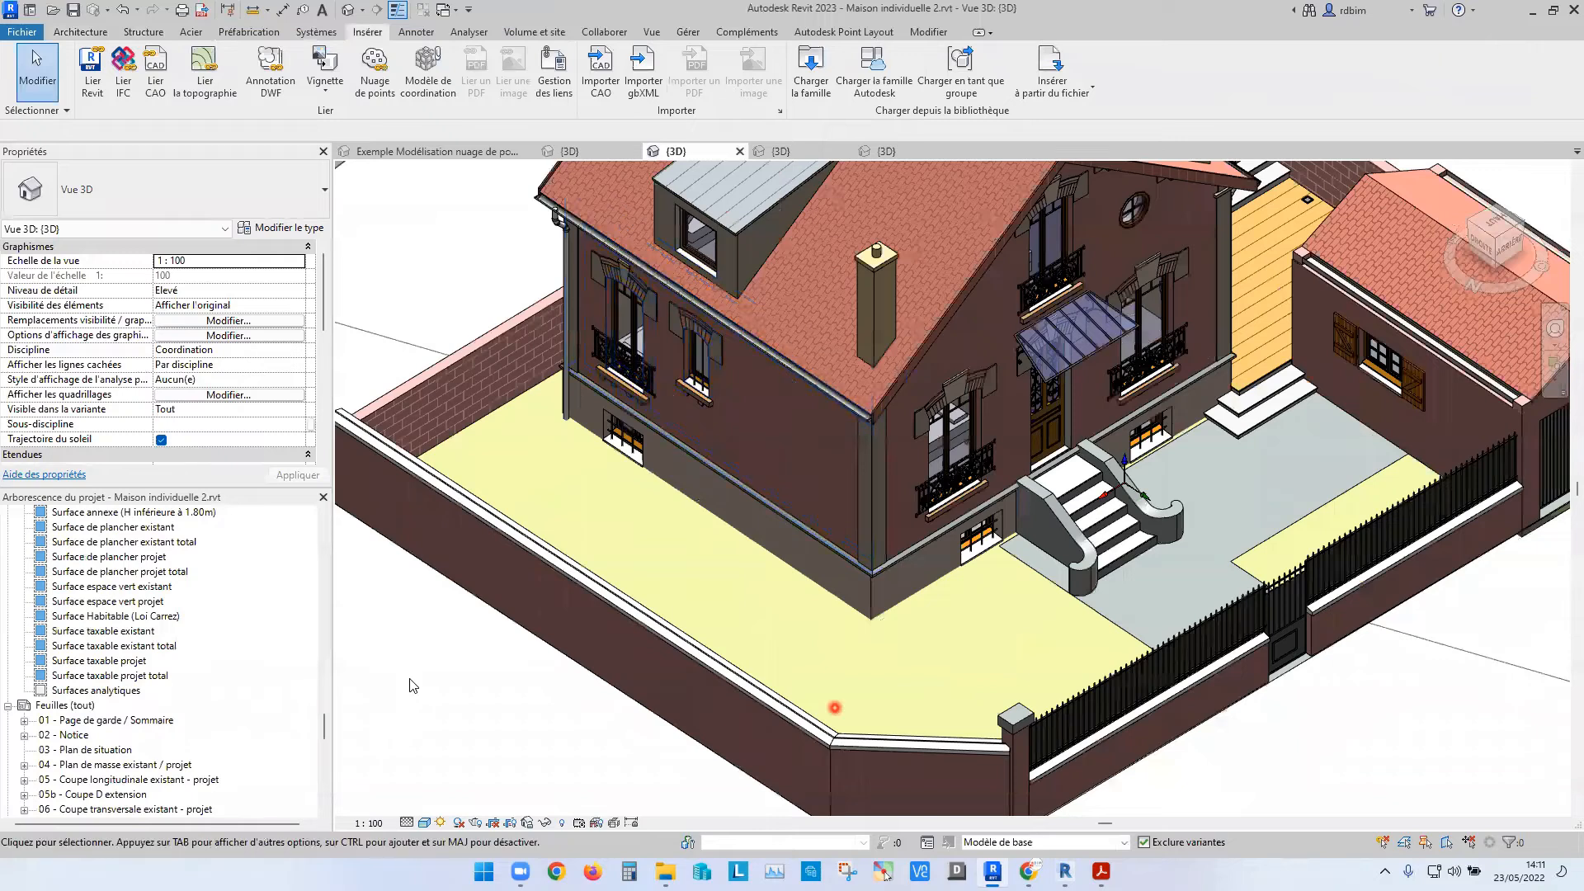
scroll(697, 441, "down", 2)
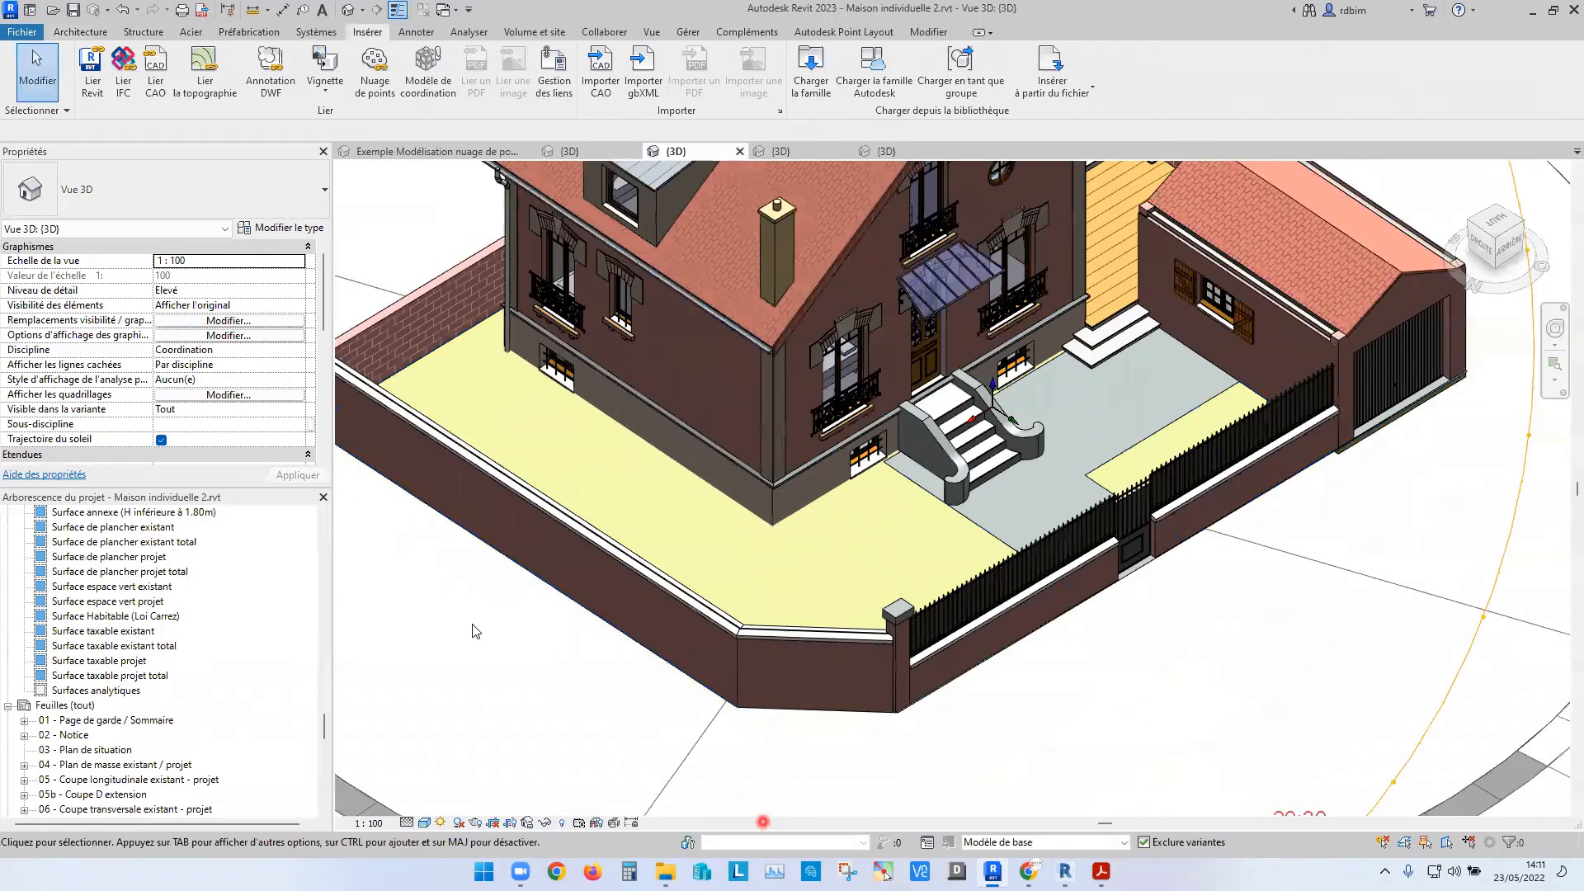
- Save and lock the default 3D view's orientation under the name "3D"
left_click(530, 823)
left_click(559, 772)
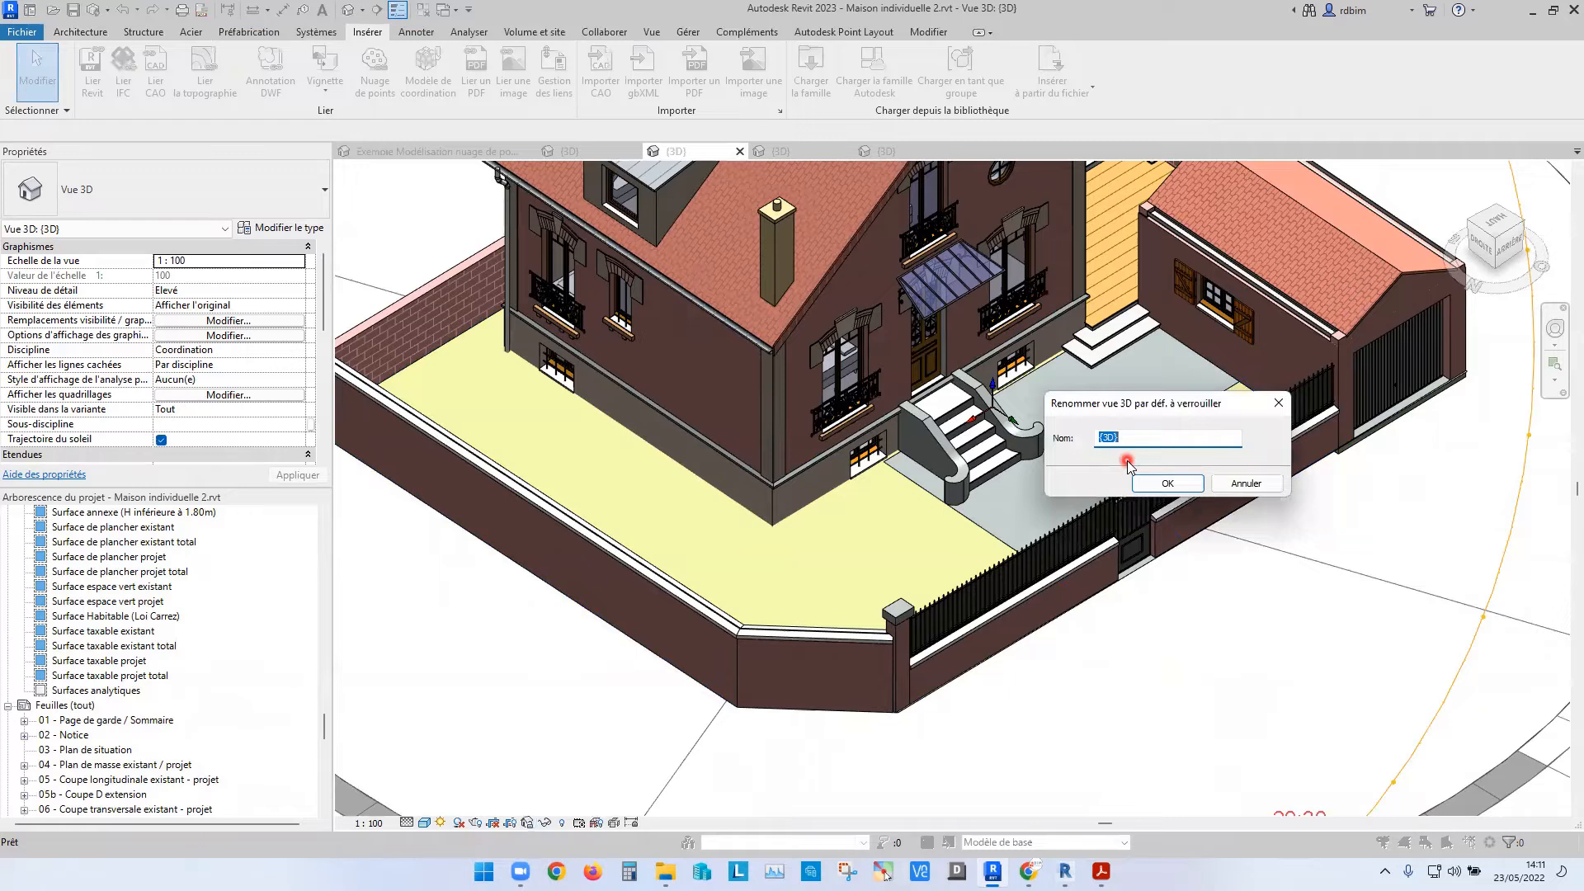
type("3D")
left_click(1165, 481)
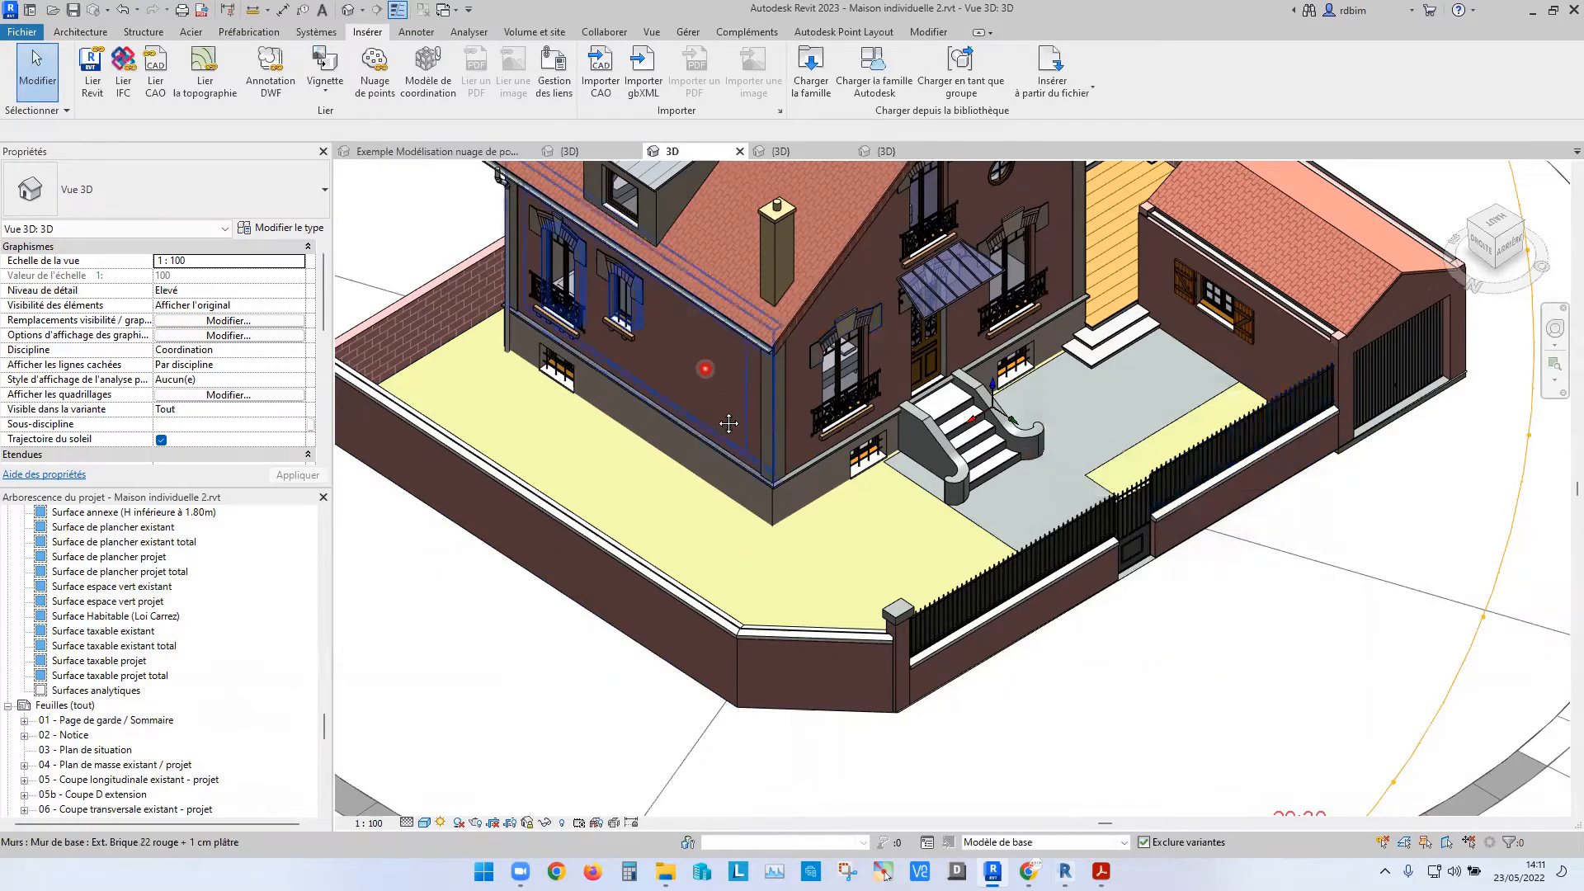
- Tag the ground-floor window beside the entrance stairs by category, placing the leadered tag above it
middle_click_drag(729, 422, 674, 491)
left_click(415, 33)
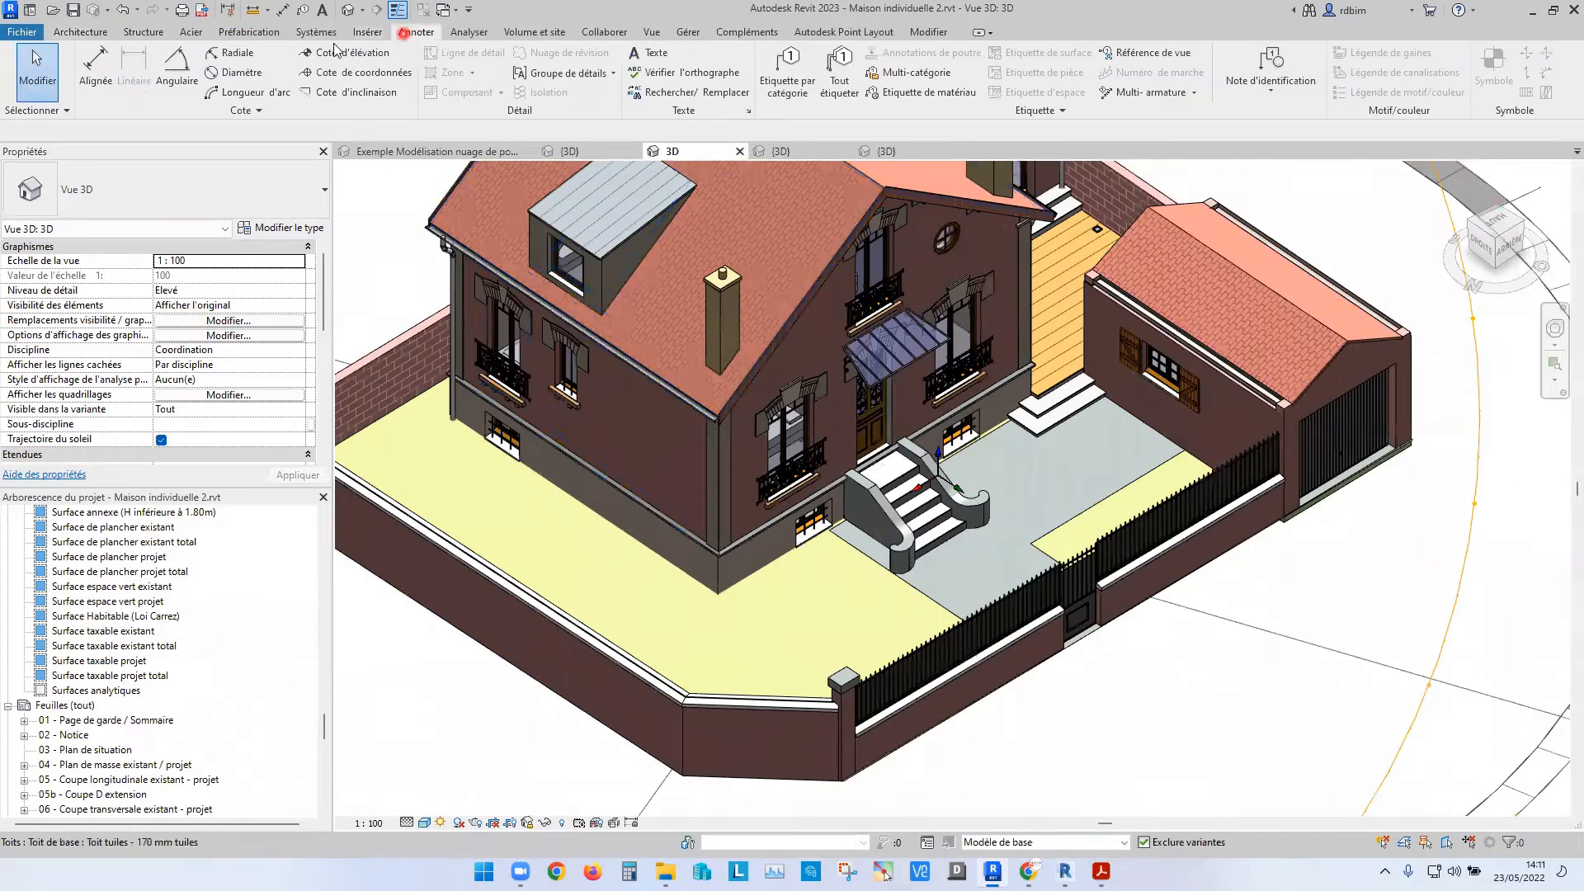
left_click(787, 70)
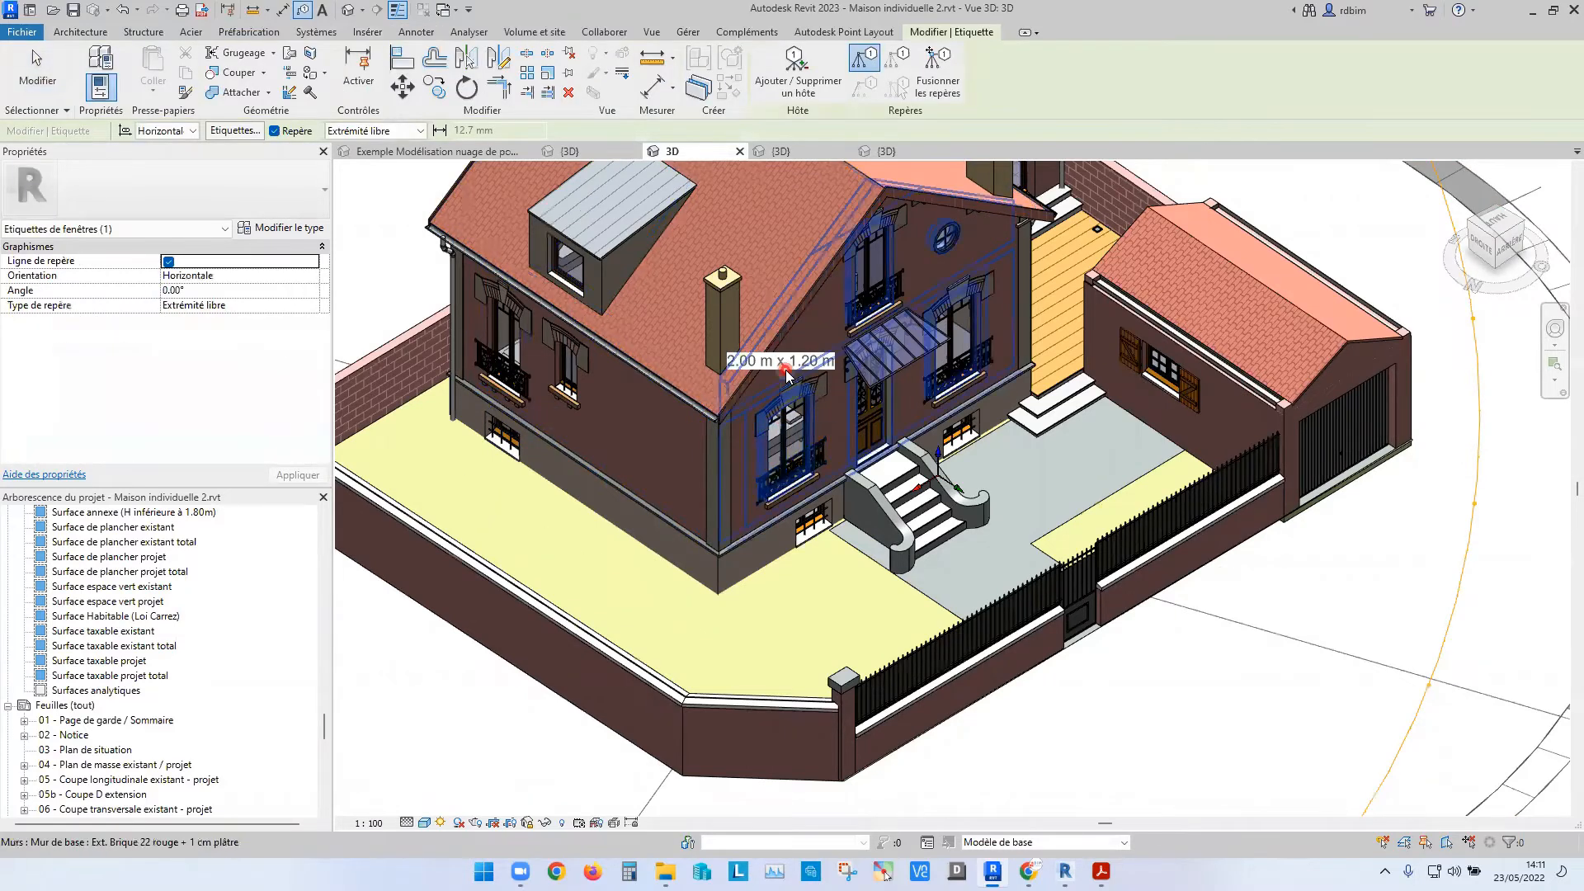
scroll(784, 405, "up", 3)
left_click(826, 366)
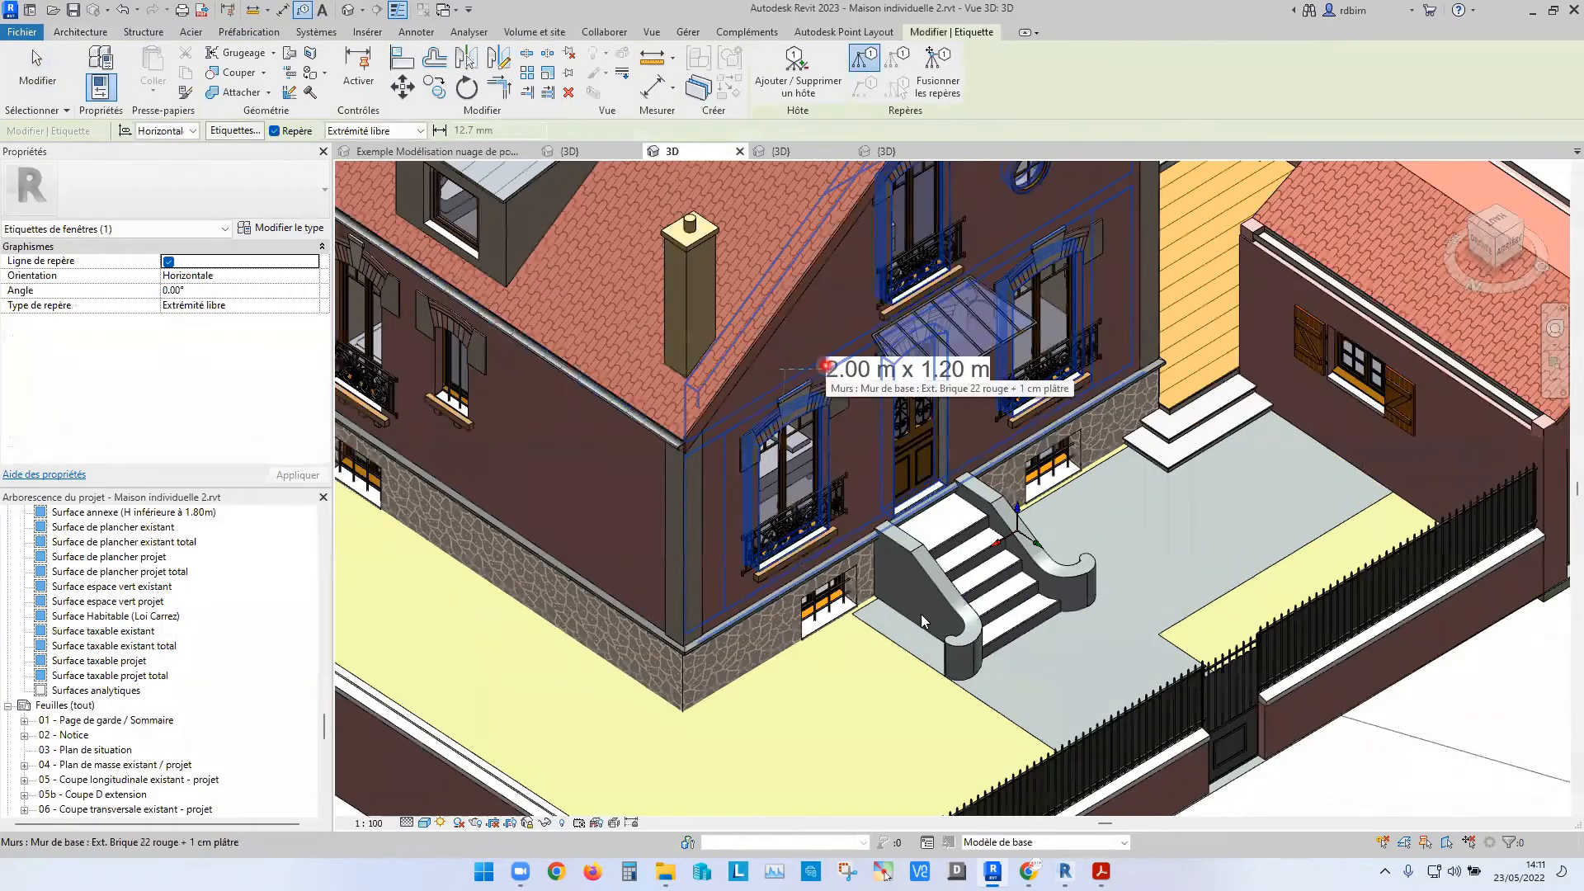
- Tag the gutter along the main roof's eave by category, placing the tag on the wall below, and finish tagging
scroll(921, 613, "down", 1)
middle_click_drag(1020, 484, 1003, 391)
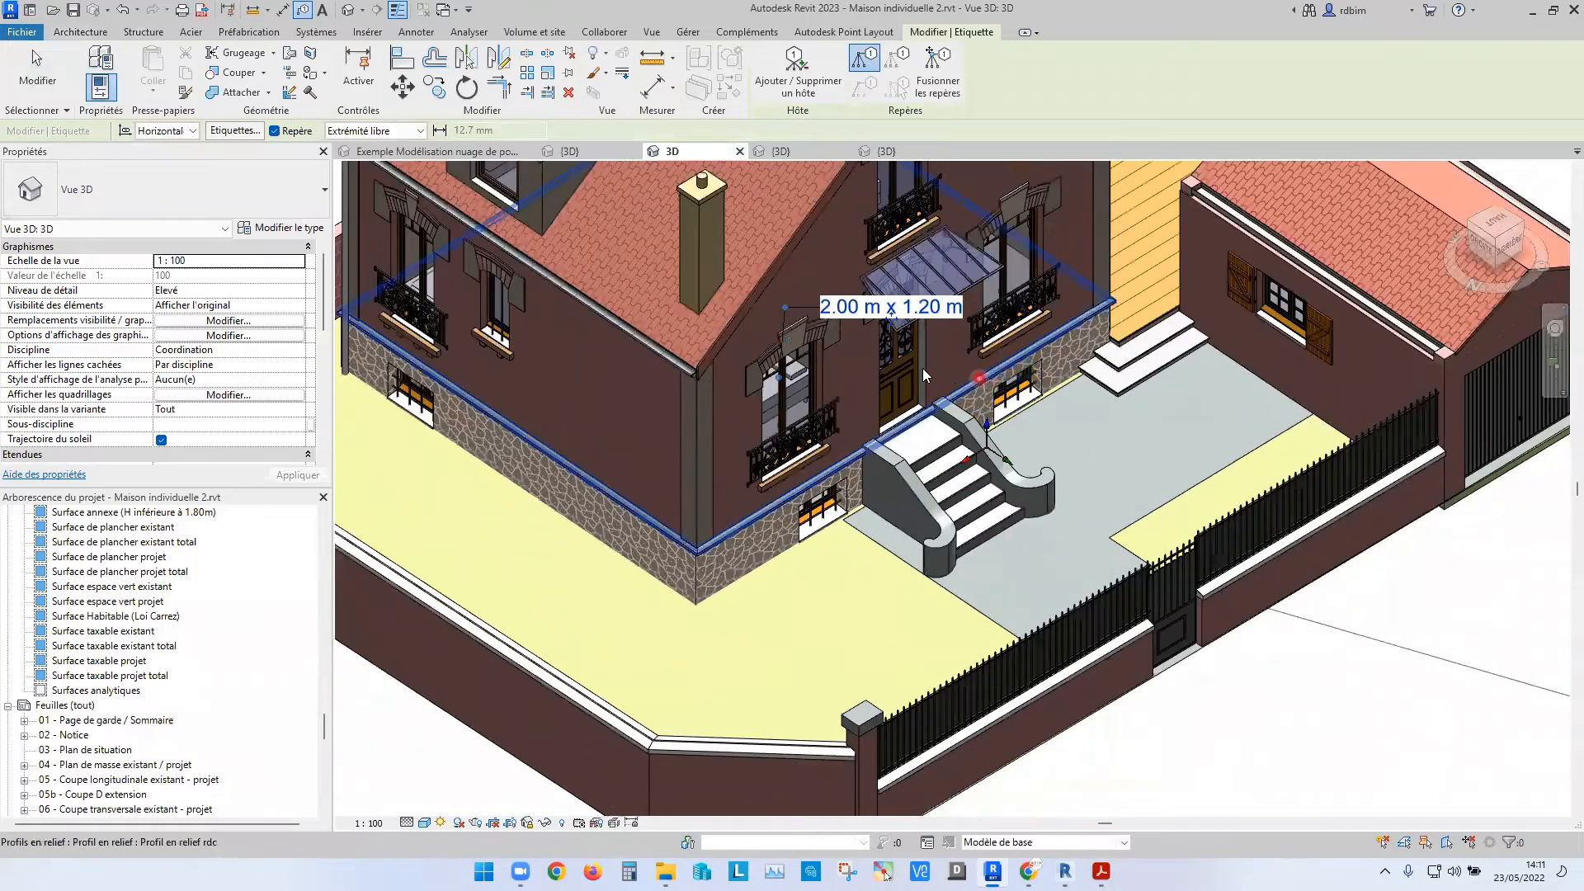
scroll(825, 332, "up", 1)
middle_click_drag(818, 414, 967, 556)
scroll(965, 559, "up", 2)
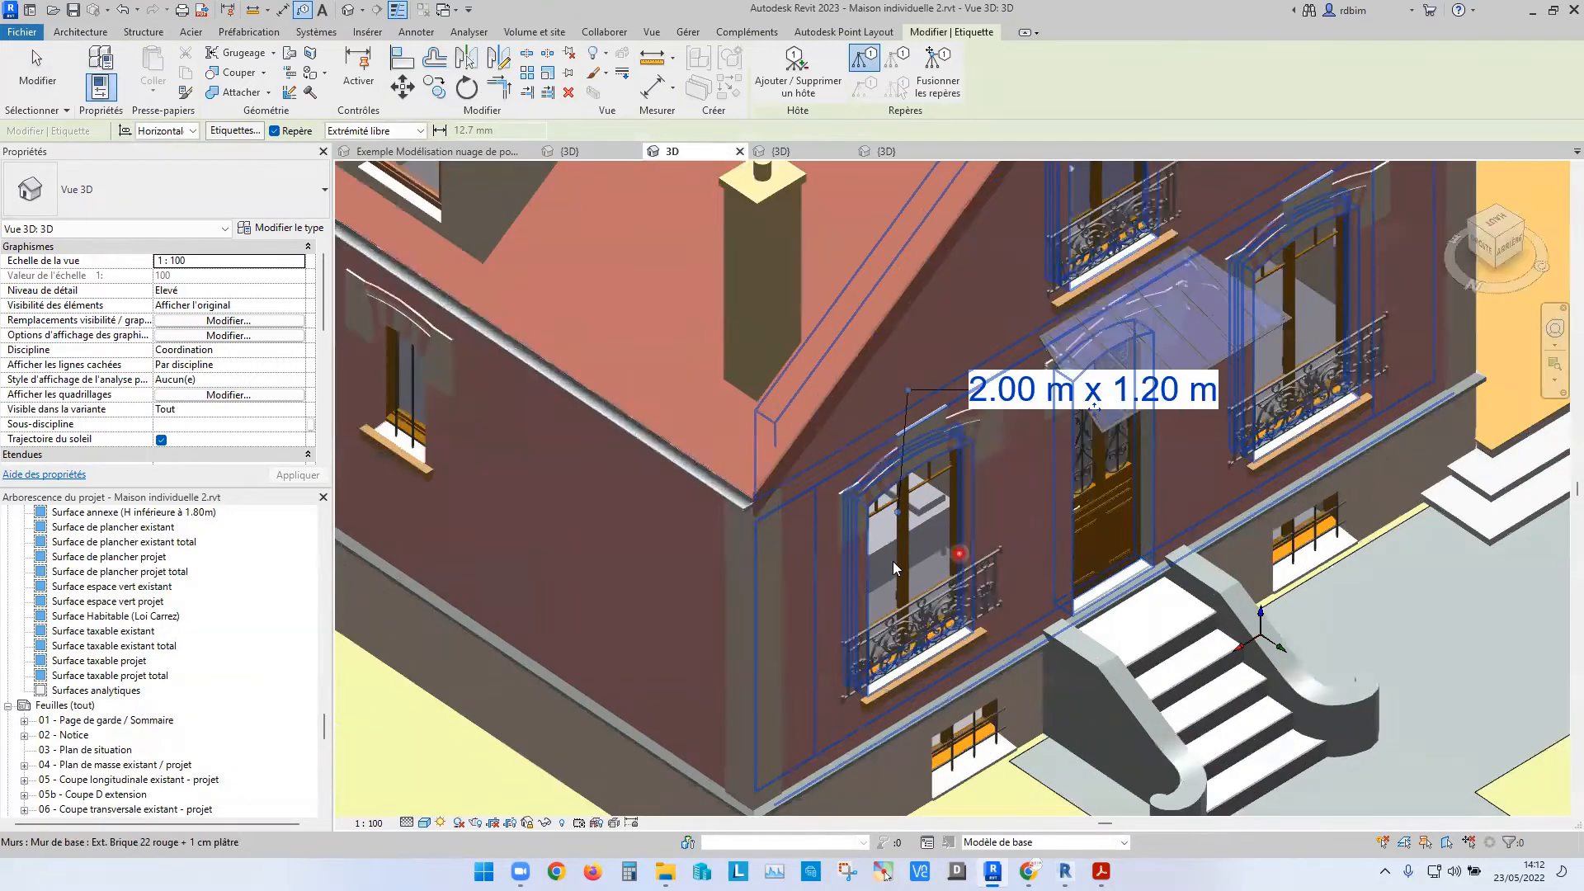
left_click(596, 408)
left_click(596, 406)
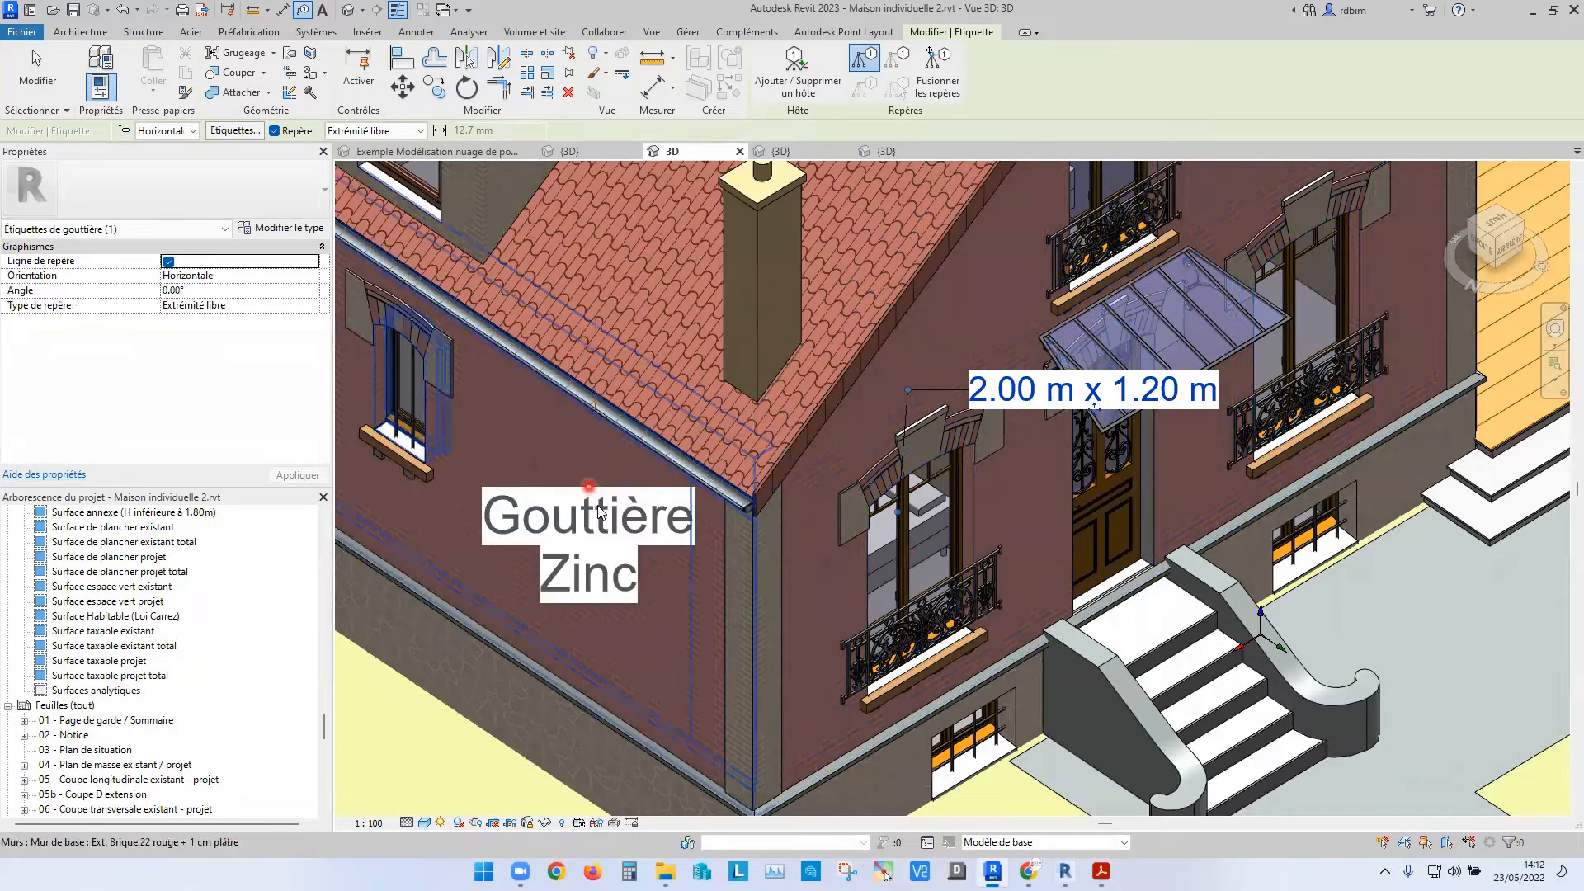
left_click(509, 513)
key("Escape")
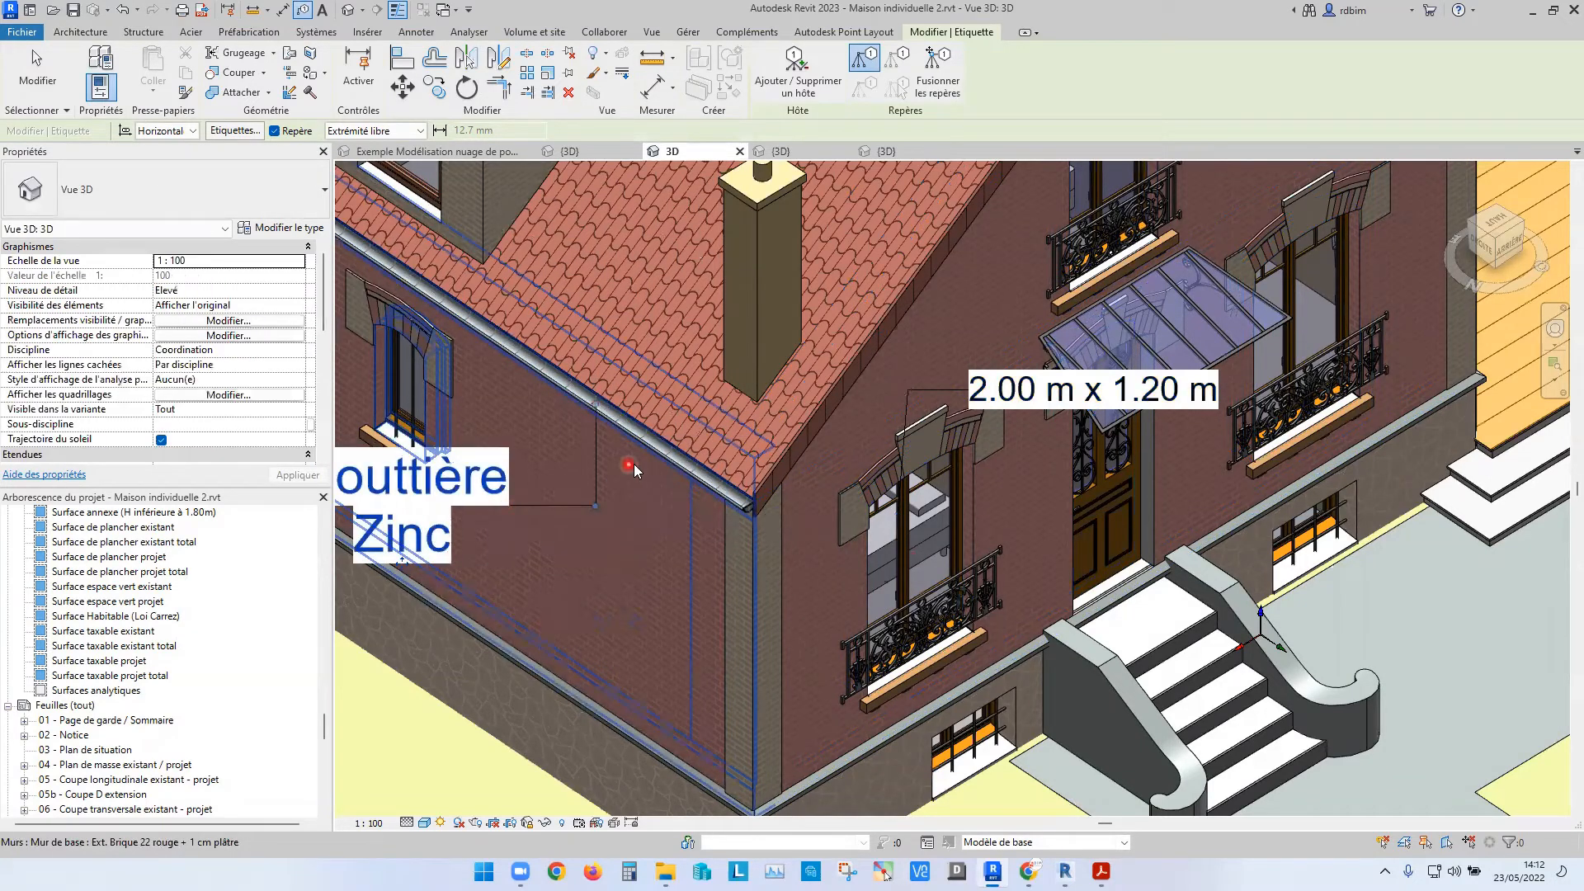
- Open the gutter tag's family for editing and examine its assigned family category, "Étiquettes de gouttière"
middle_click_drag(697, 446, 699, 439)
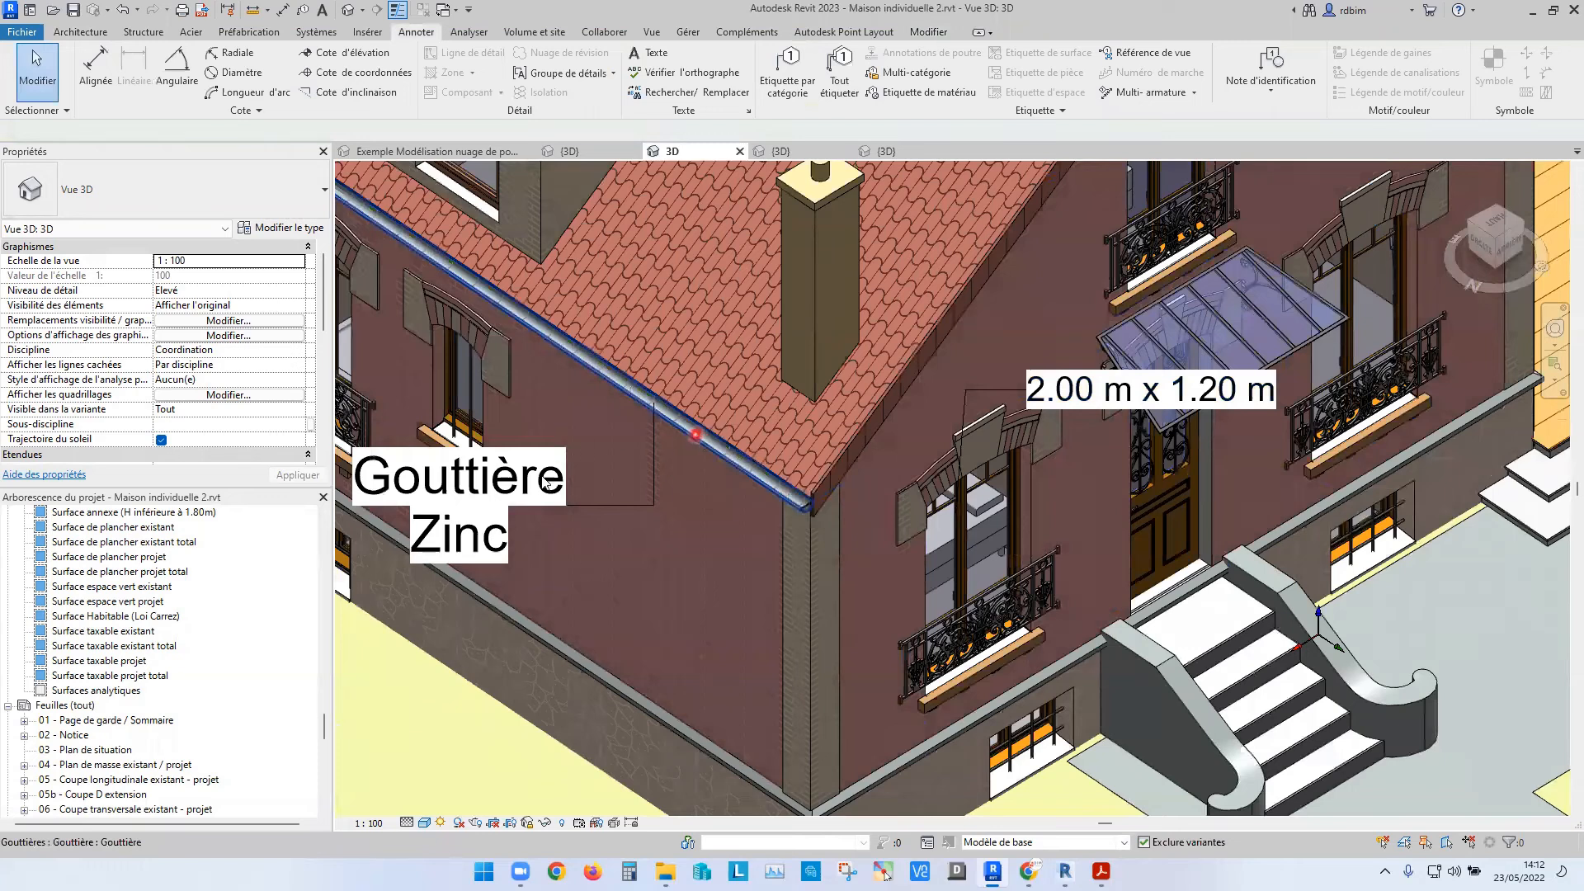
left_click(520, 488)
left_click(776, 92)
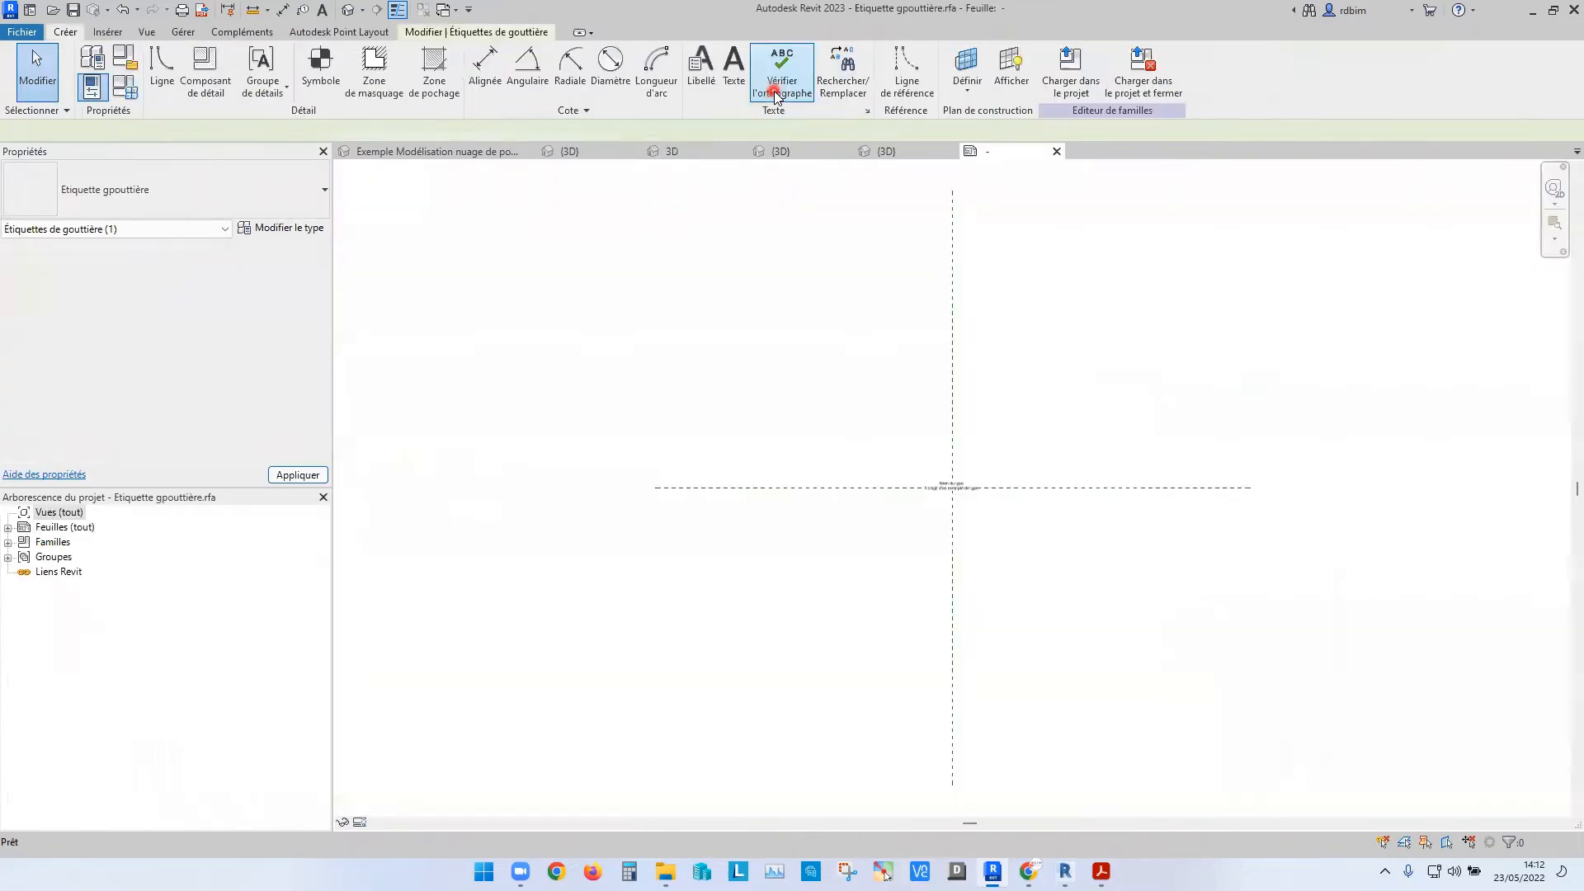
scroll(973, 491, "up", 5)
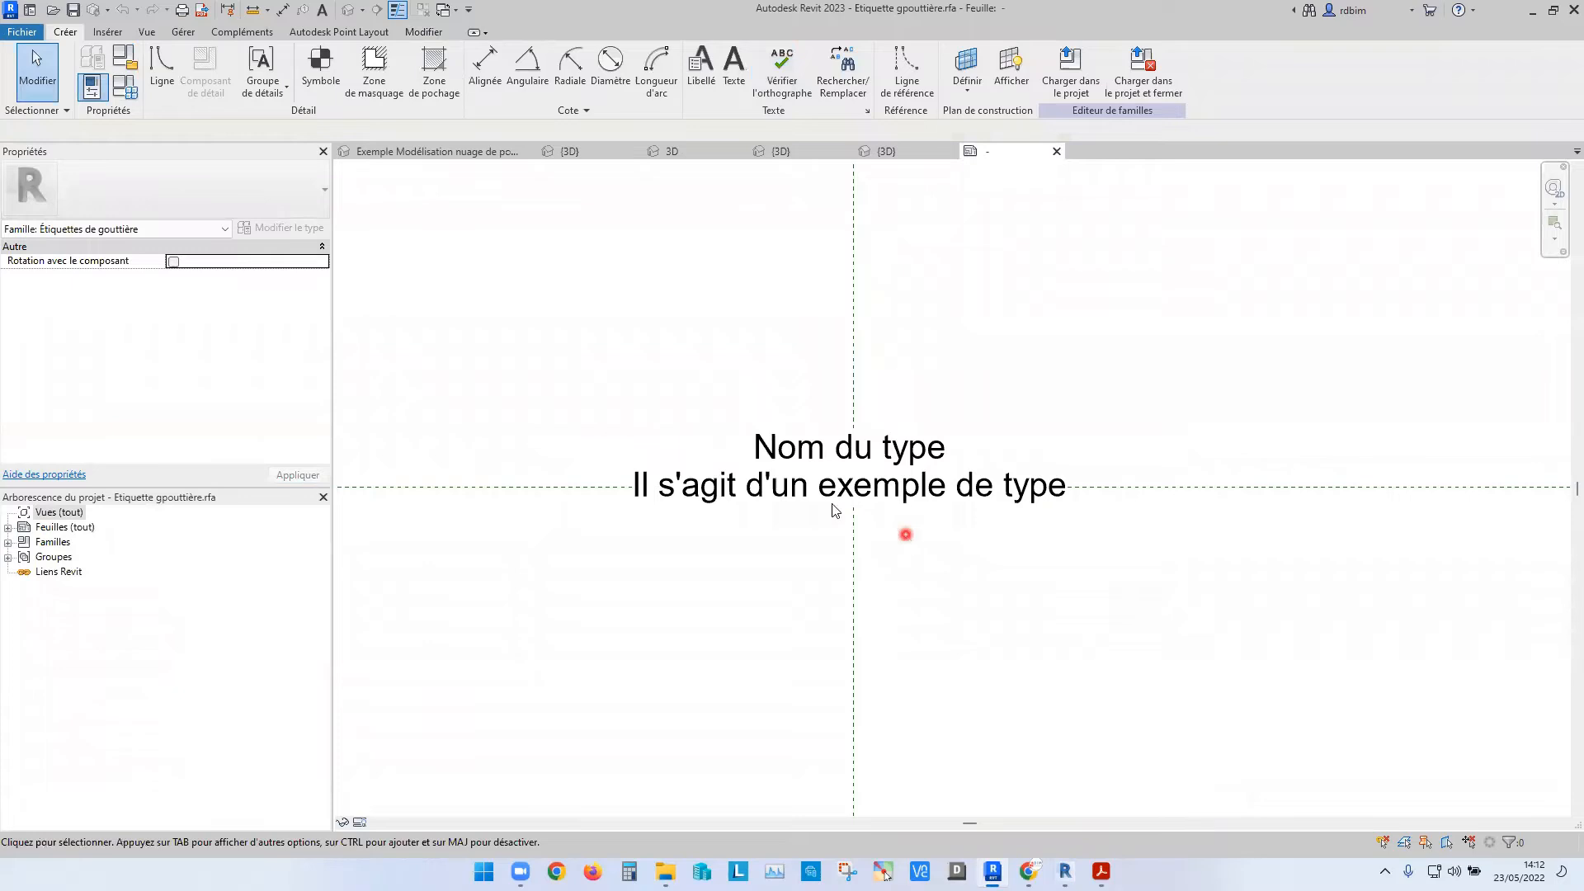
left_click(127, 57)
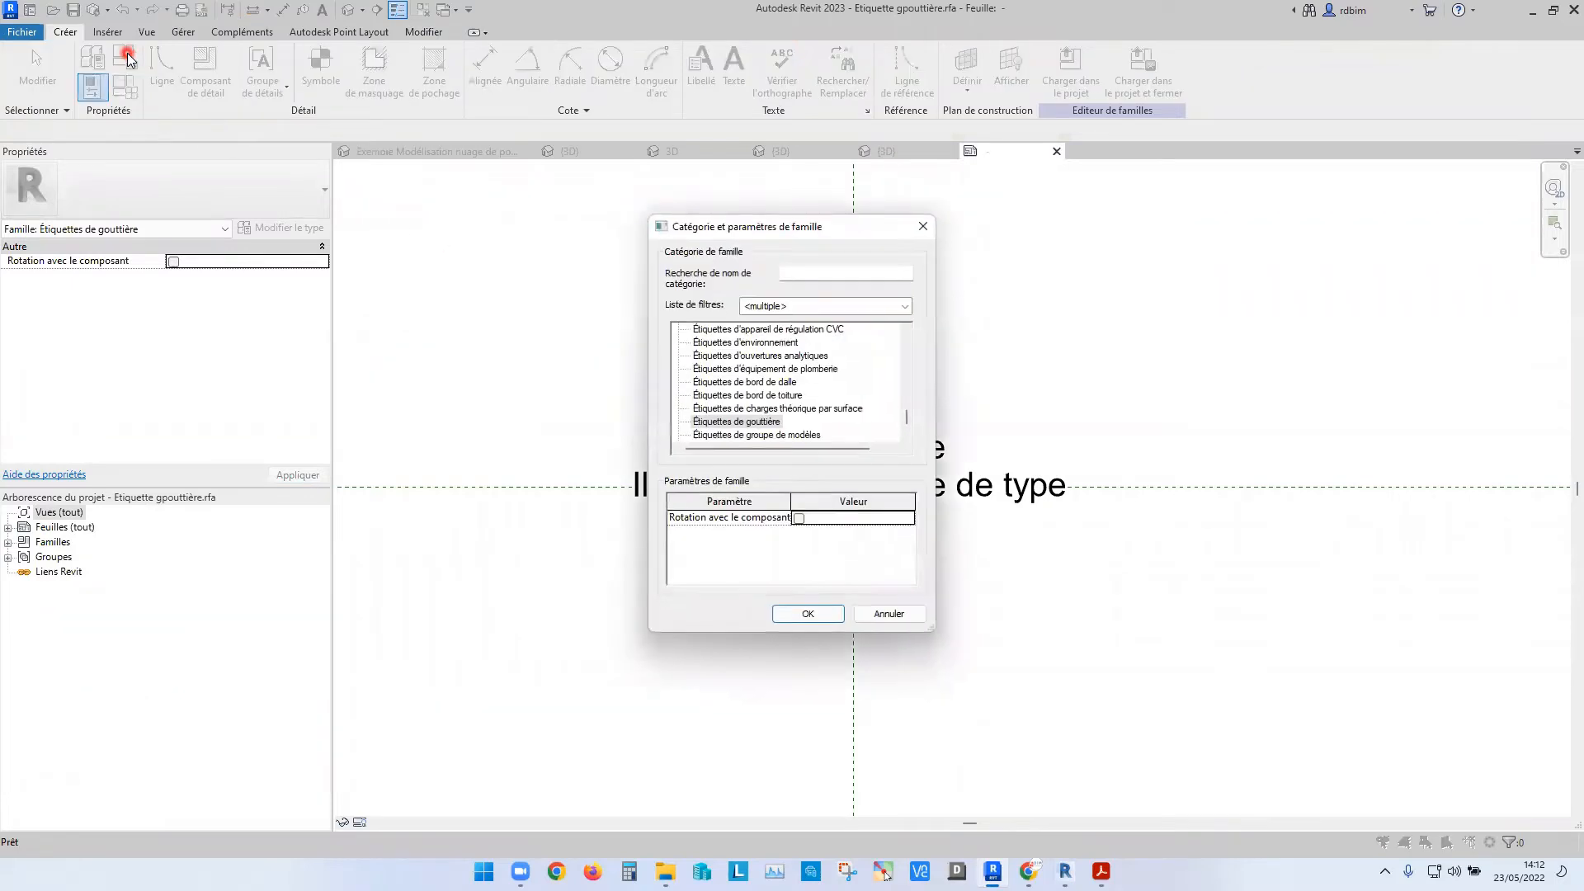
left_click_drag(812, 229, 493, 195)
left_click(454, 388)
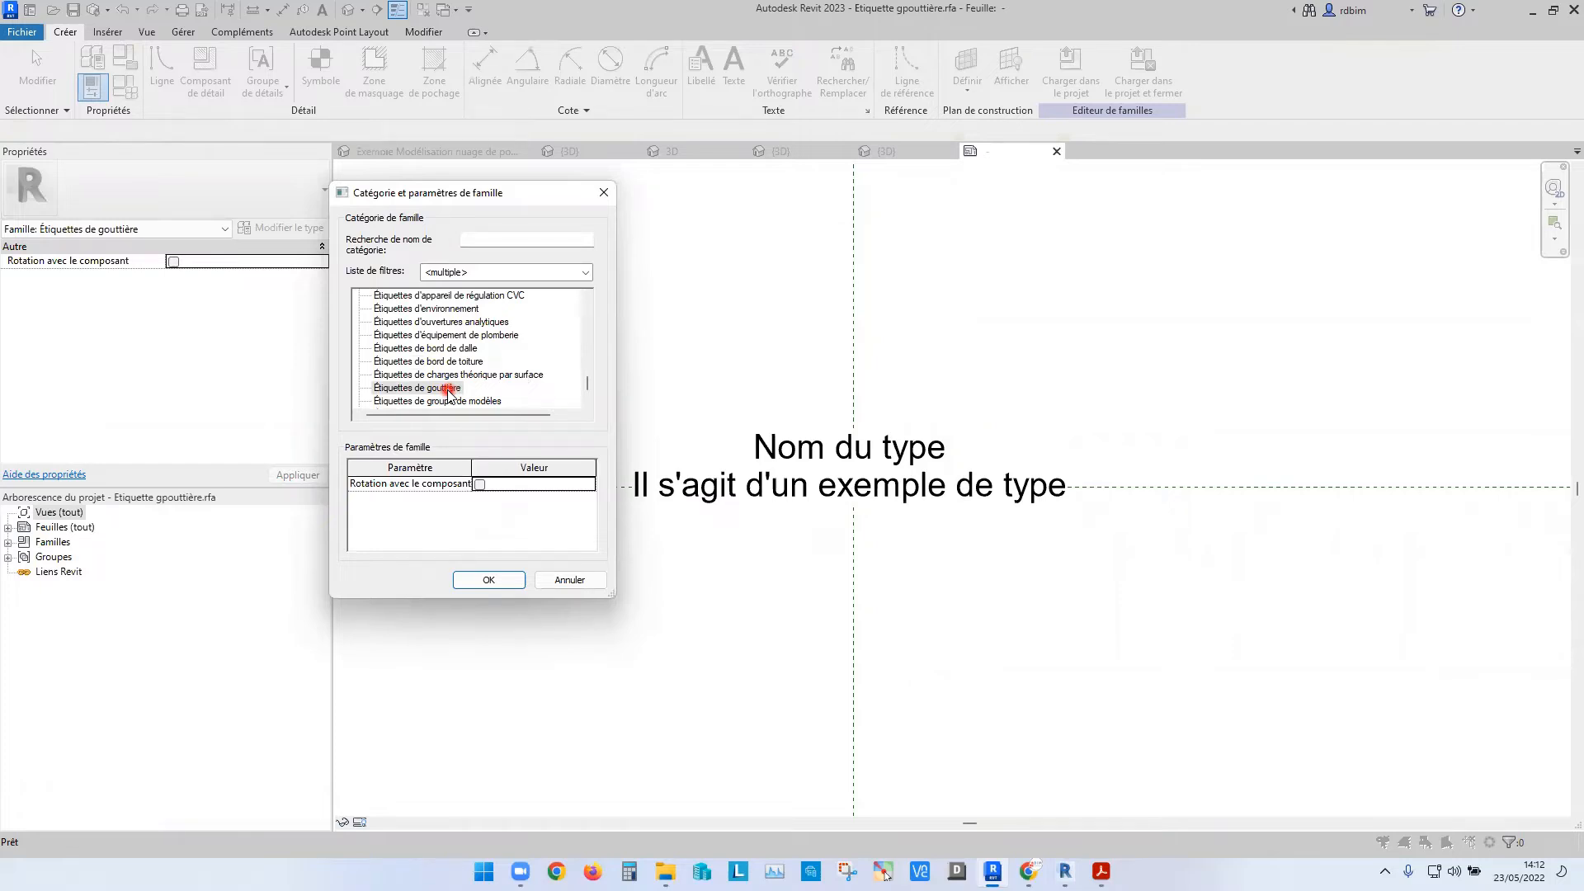
- Switch back to the Autodesk help page in Chrome and go through the new taggable categories, including "Bords de dalles"
left_click(1029, 871)
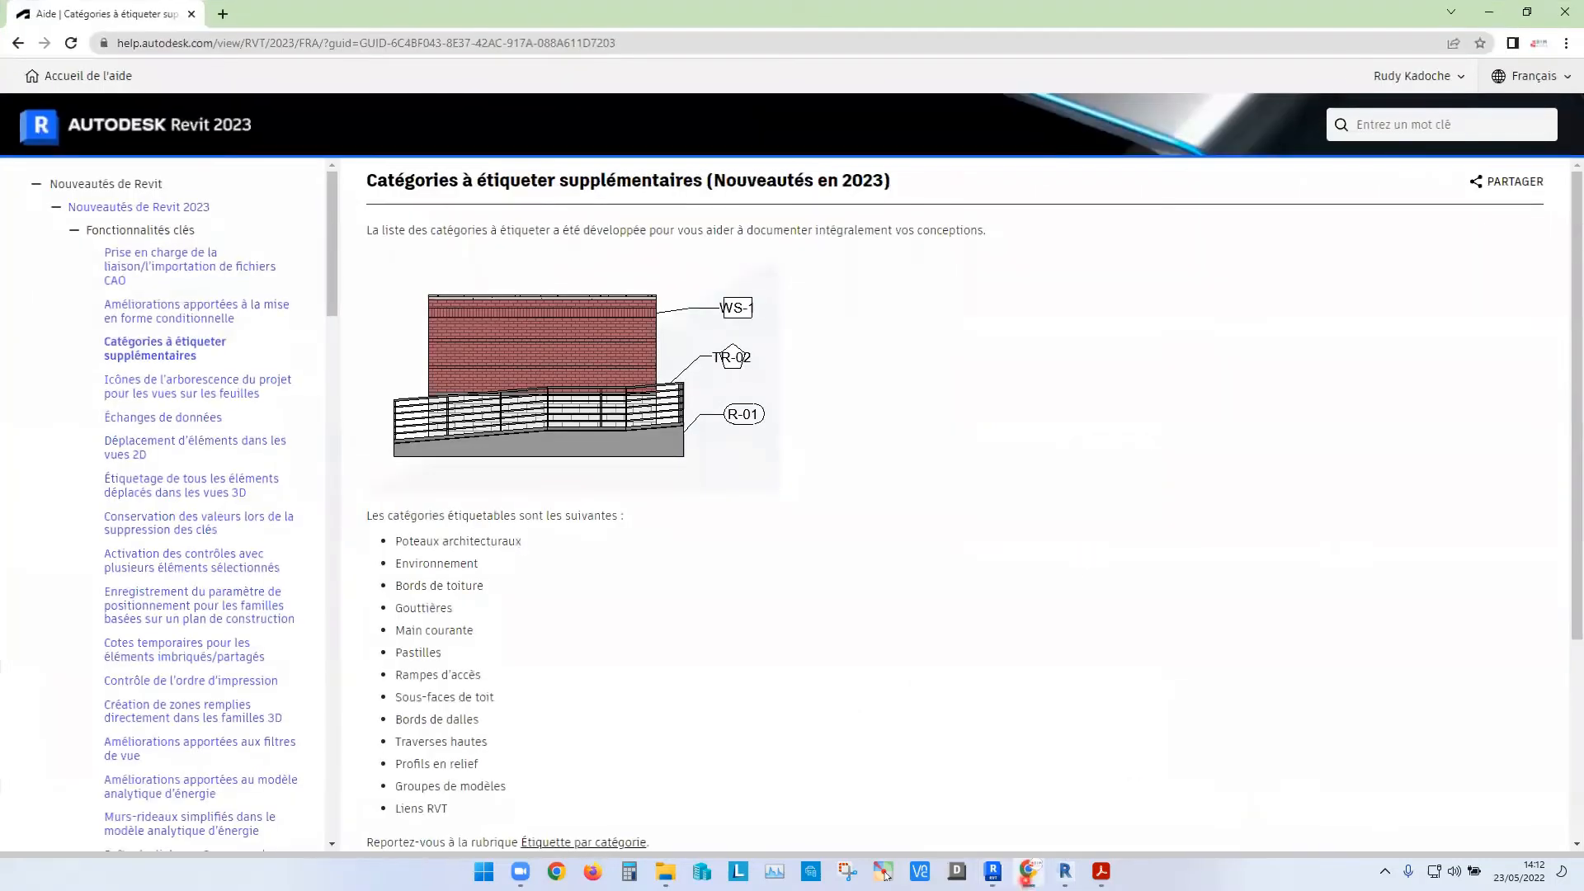
scroll(489, 538, "down", 4)
left_click_drag(483, 549, 382, 247)
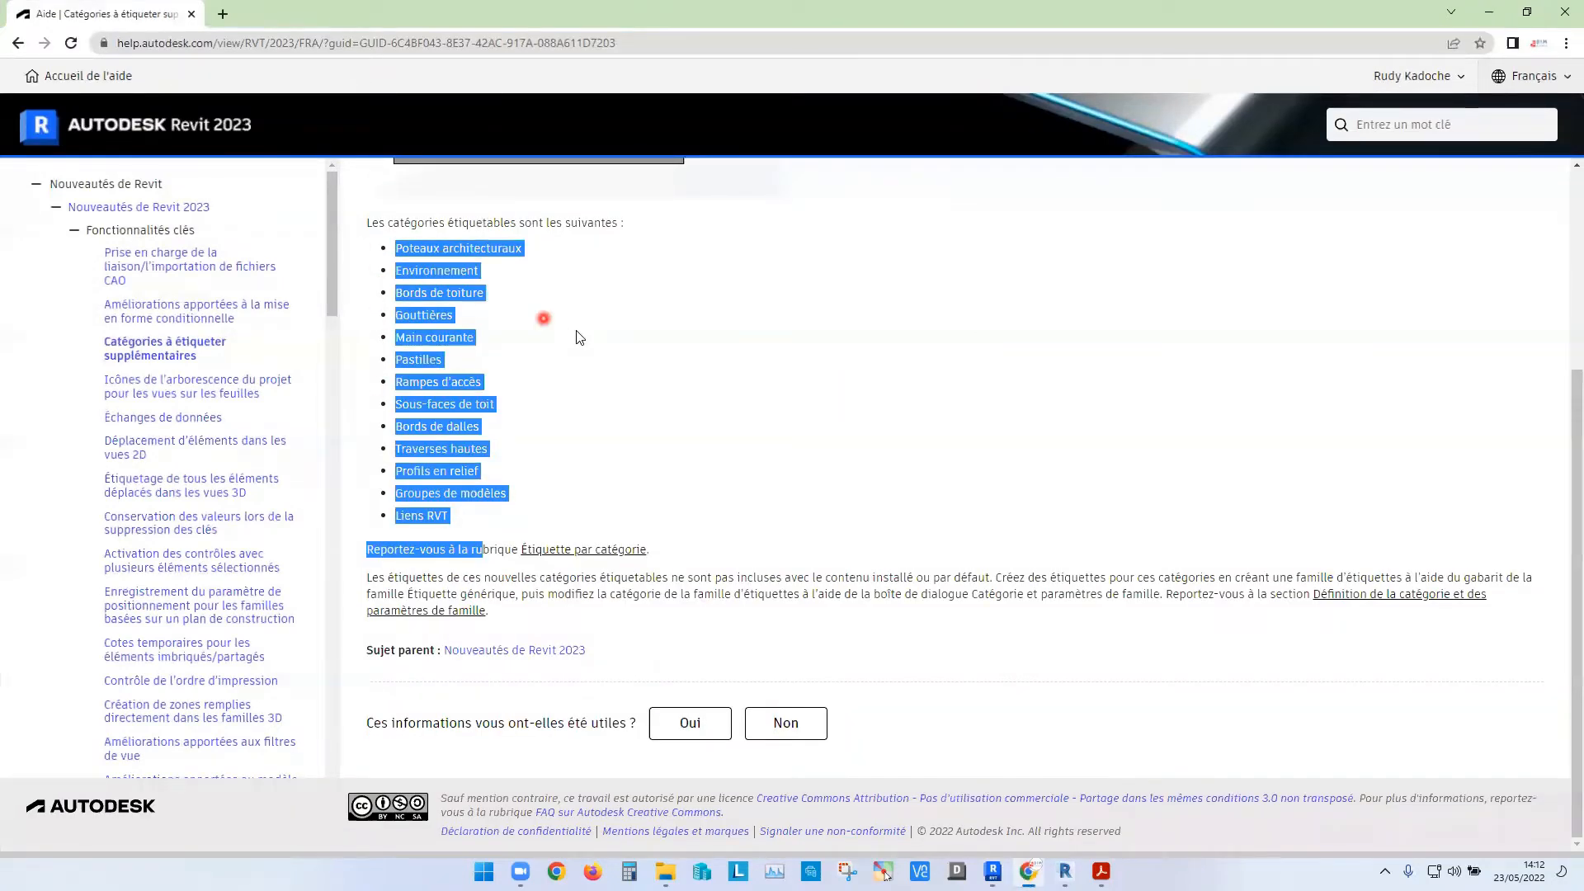
left_click(488, 448)
left_click_drag(475, 429, 516, 422)
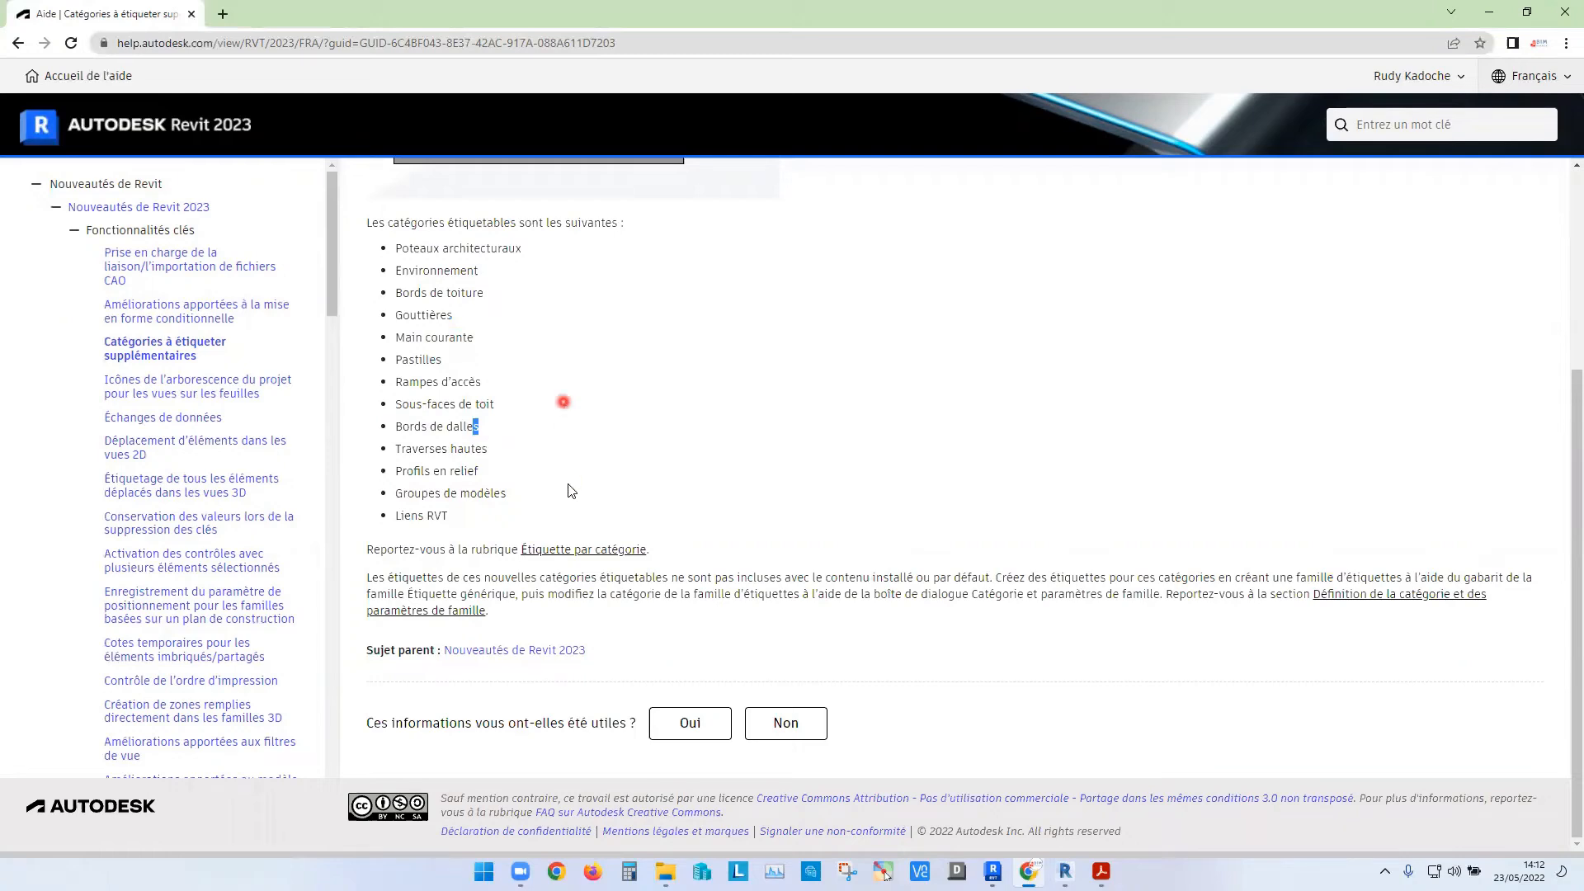
- Review the "Groupes de modèles" and "Liens RVT" entries, and open the help topic on project browser icons for views on sheets
left_click_drag(483, 535, 377, 503)
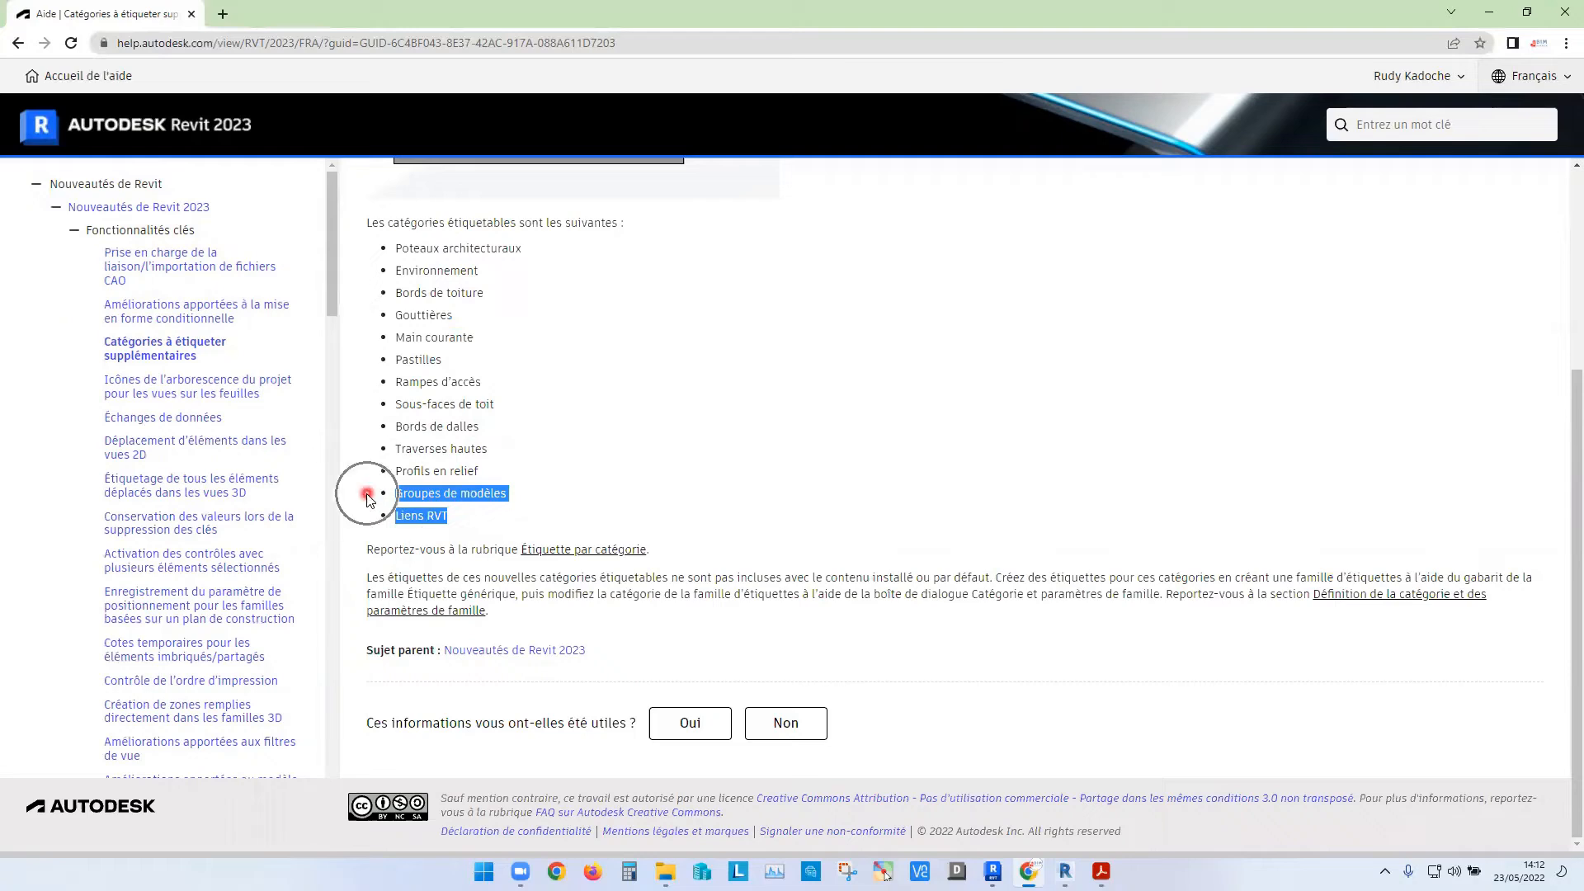
left_click_drag(518, 495, 398, 494)
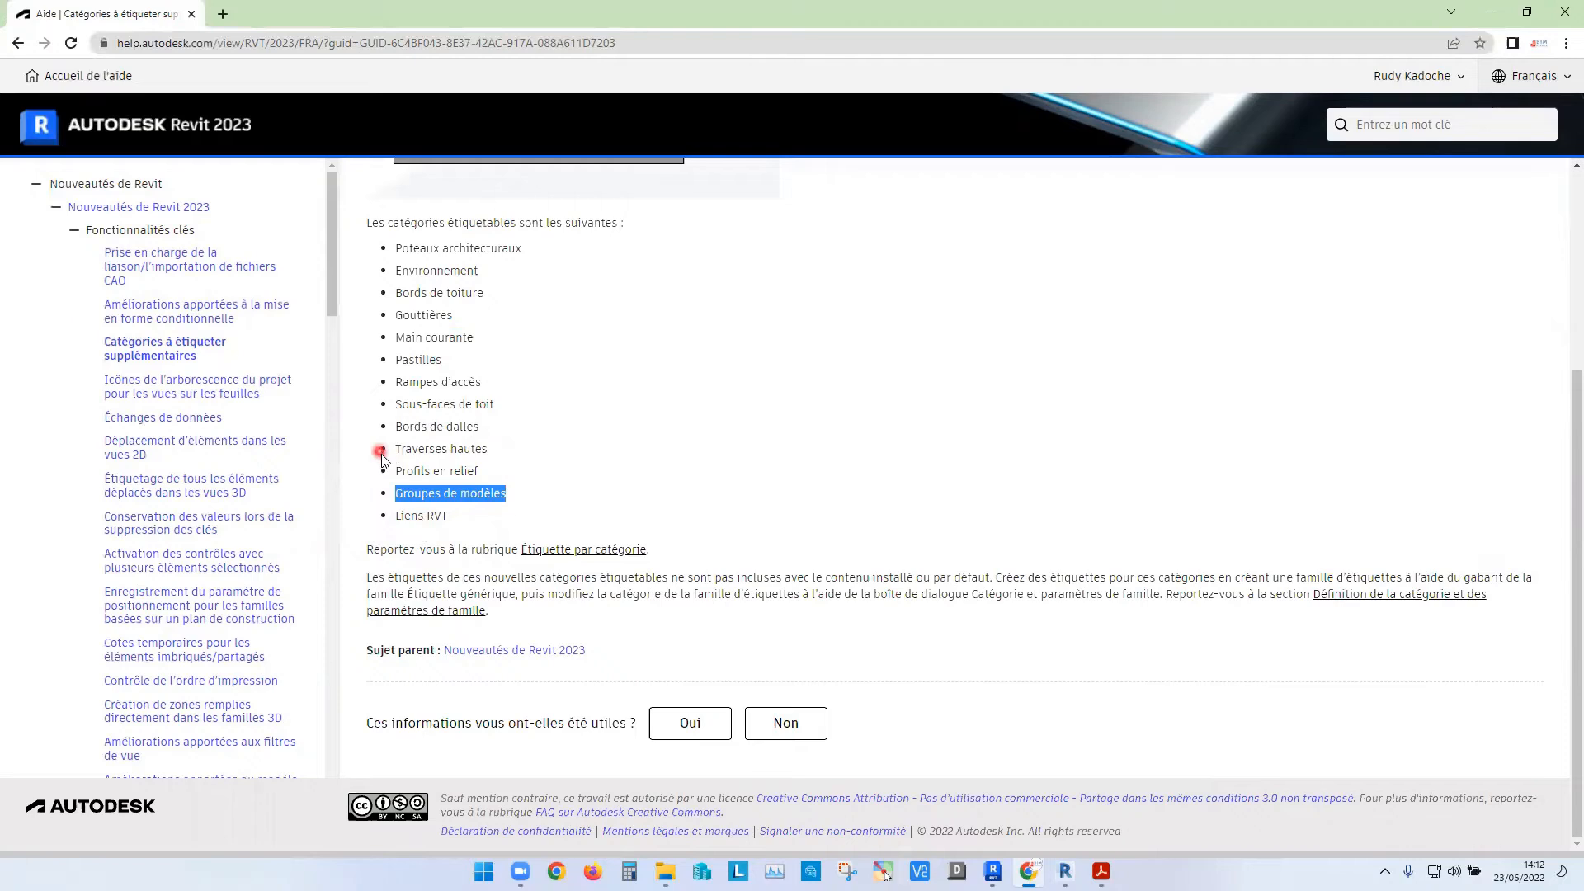
scroll(509, 308, "up", 4)
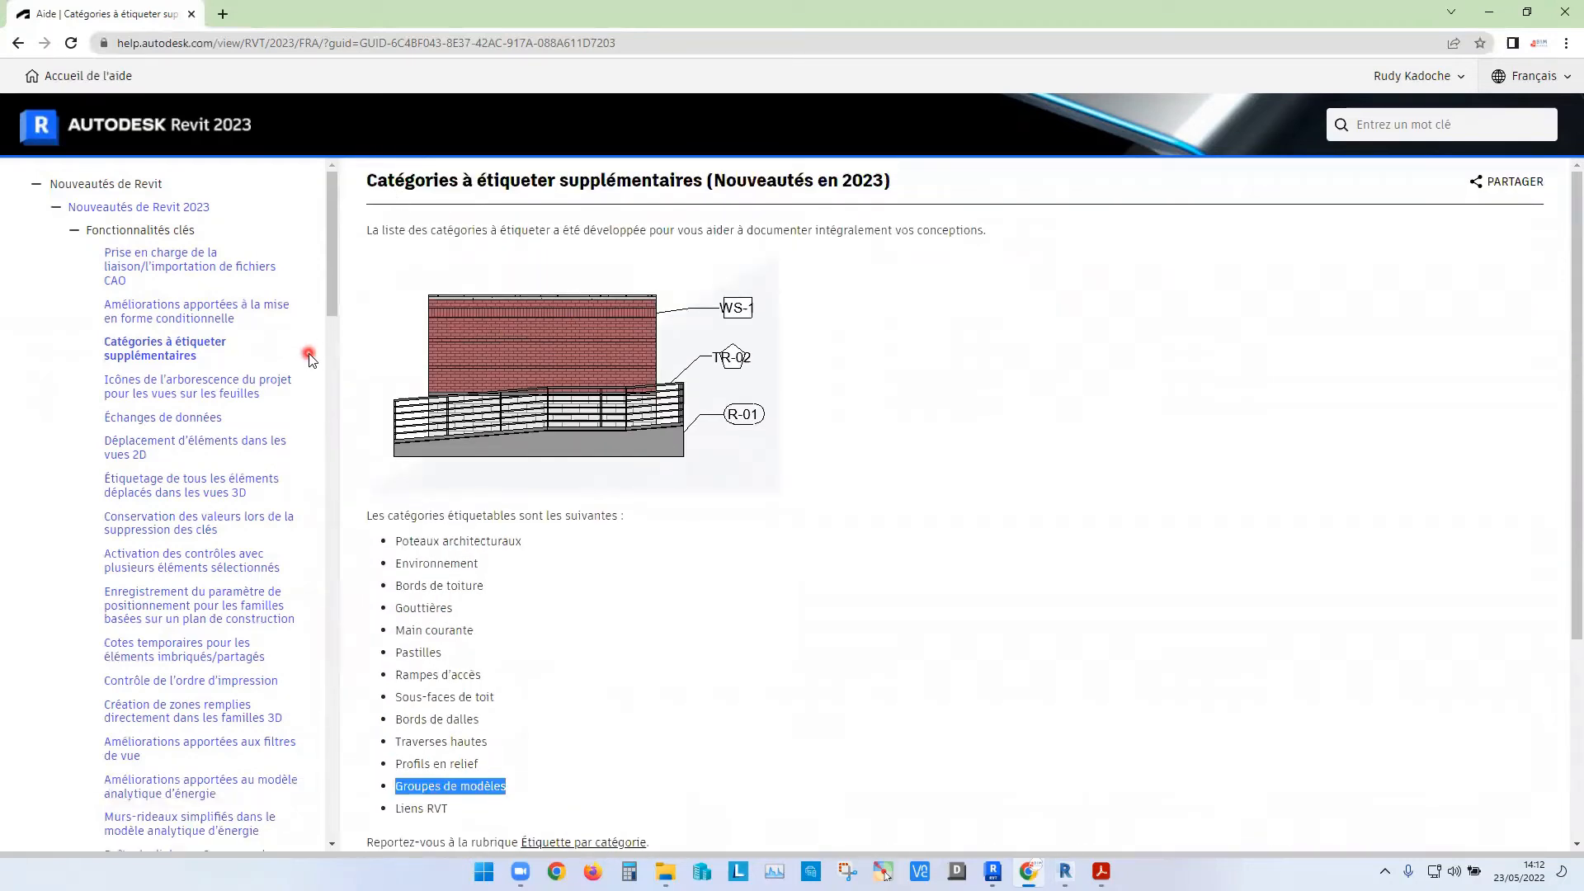
left_click(269, 390)
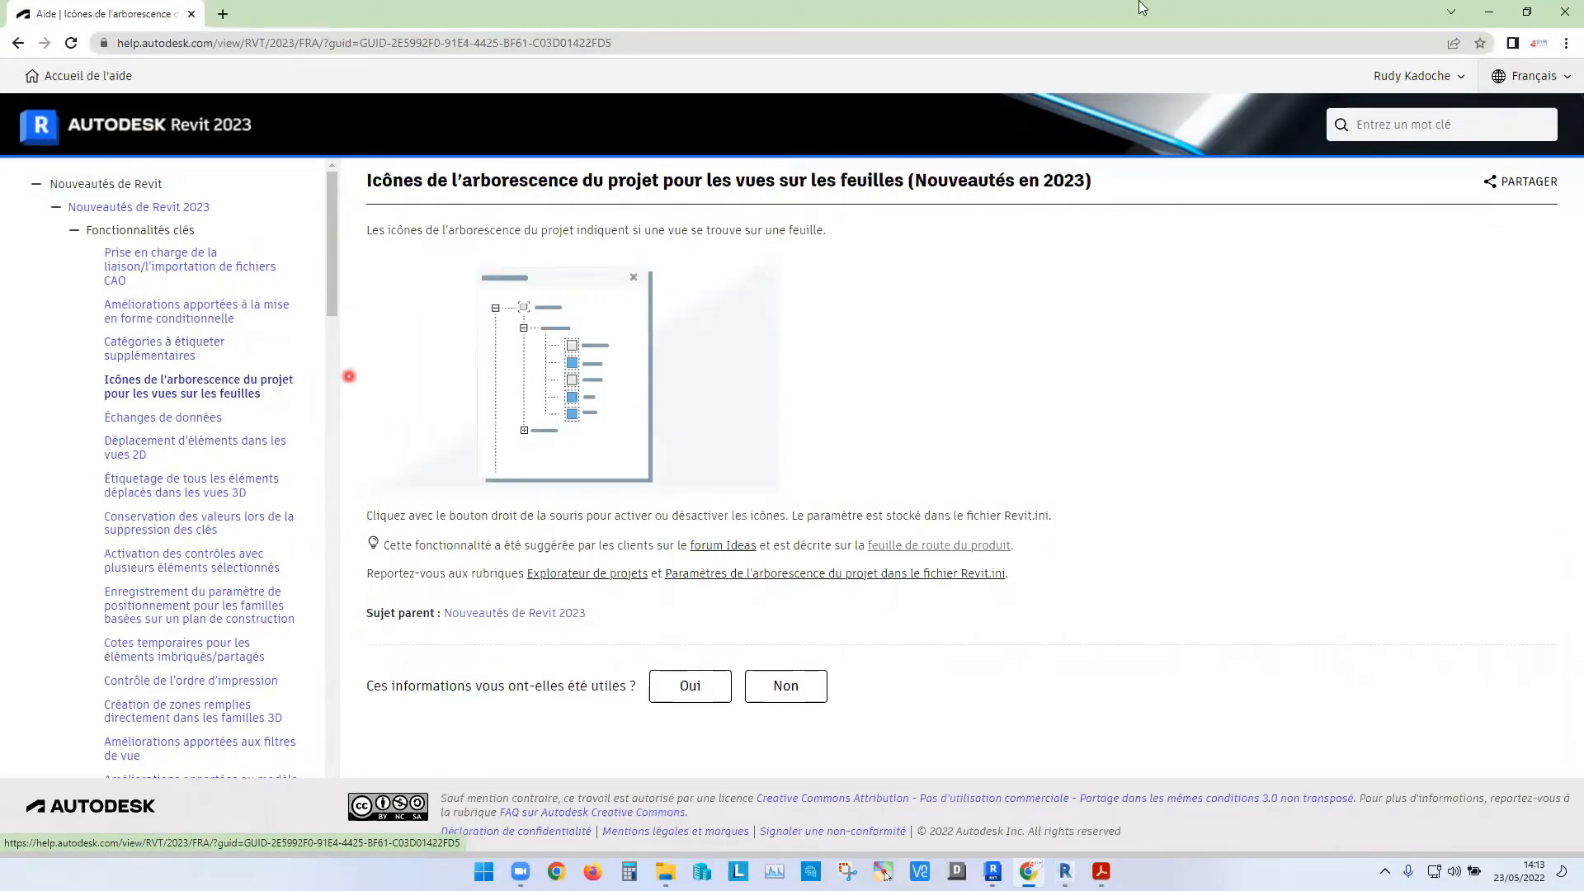
- Switch back to Revit and close the gutter tag family to return to the house model's 3D view
left_click(1495, 23)
left_click(608, 191)
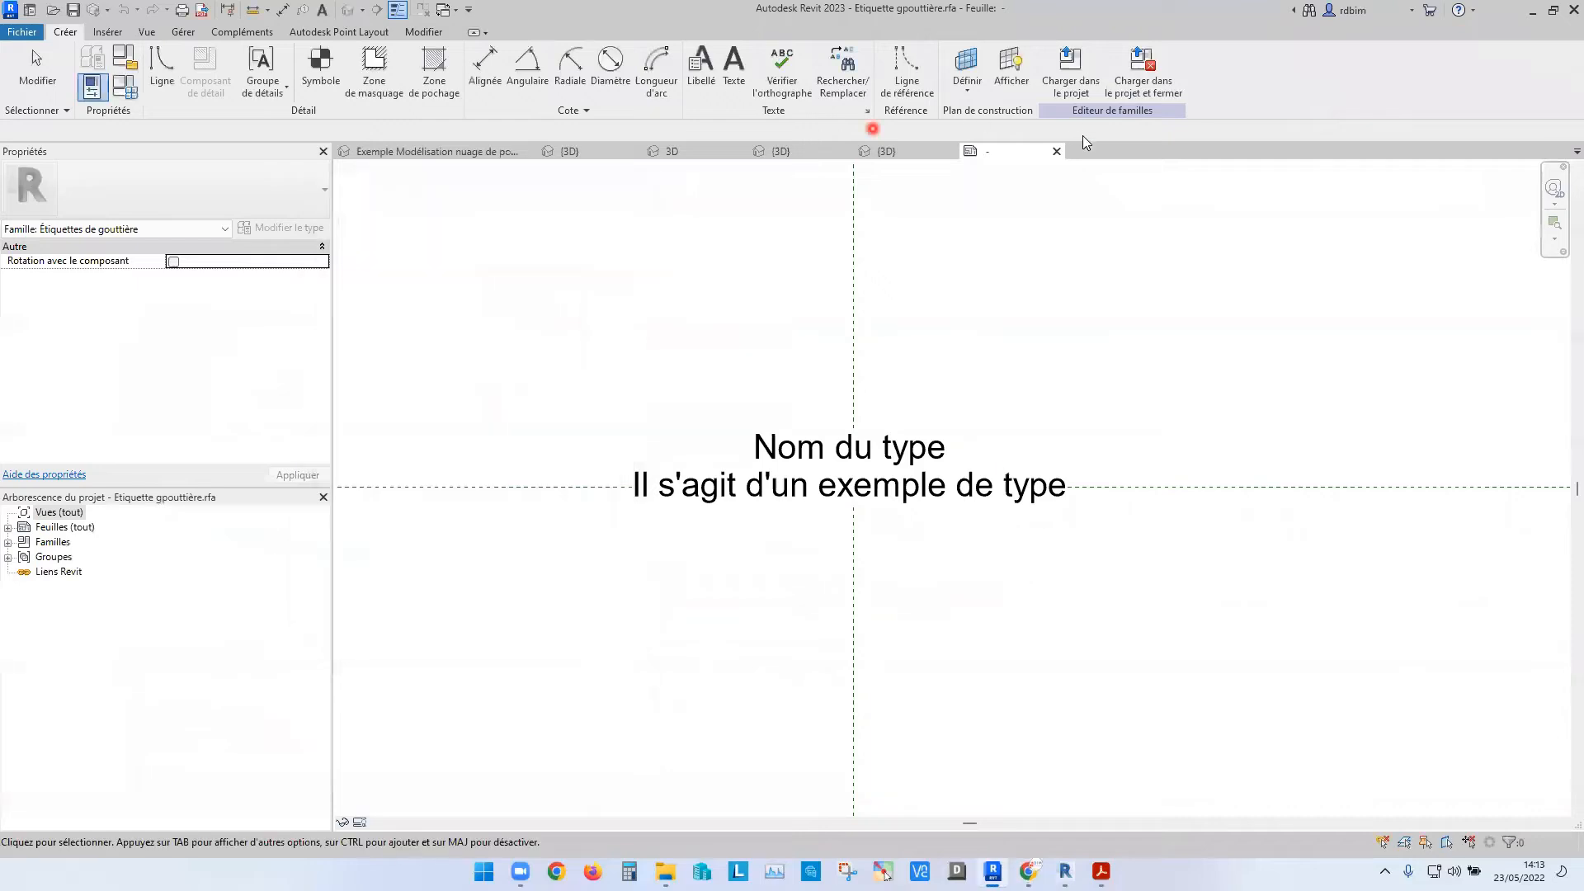
left_click(1056, 151)
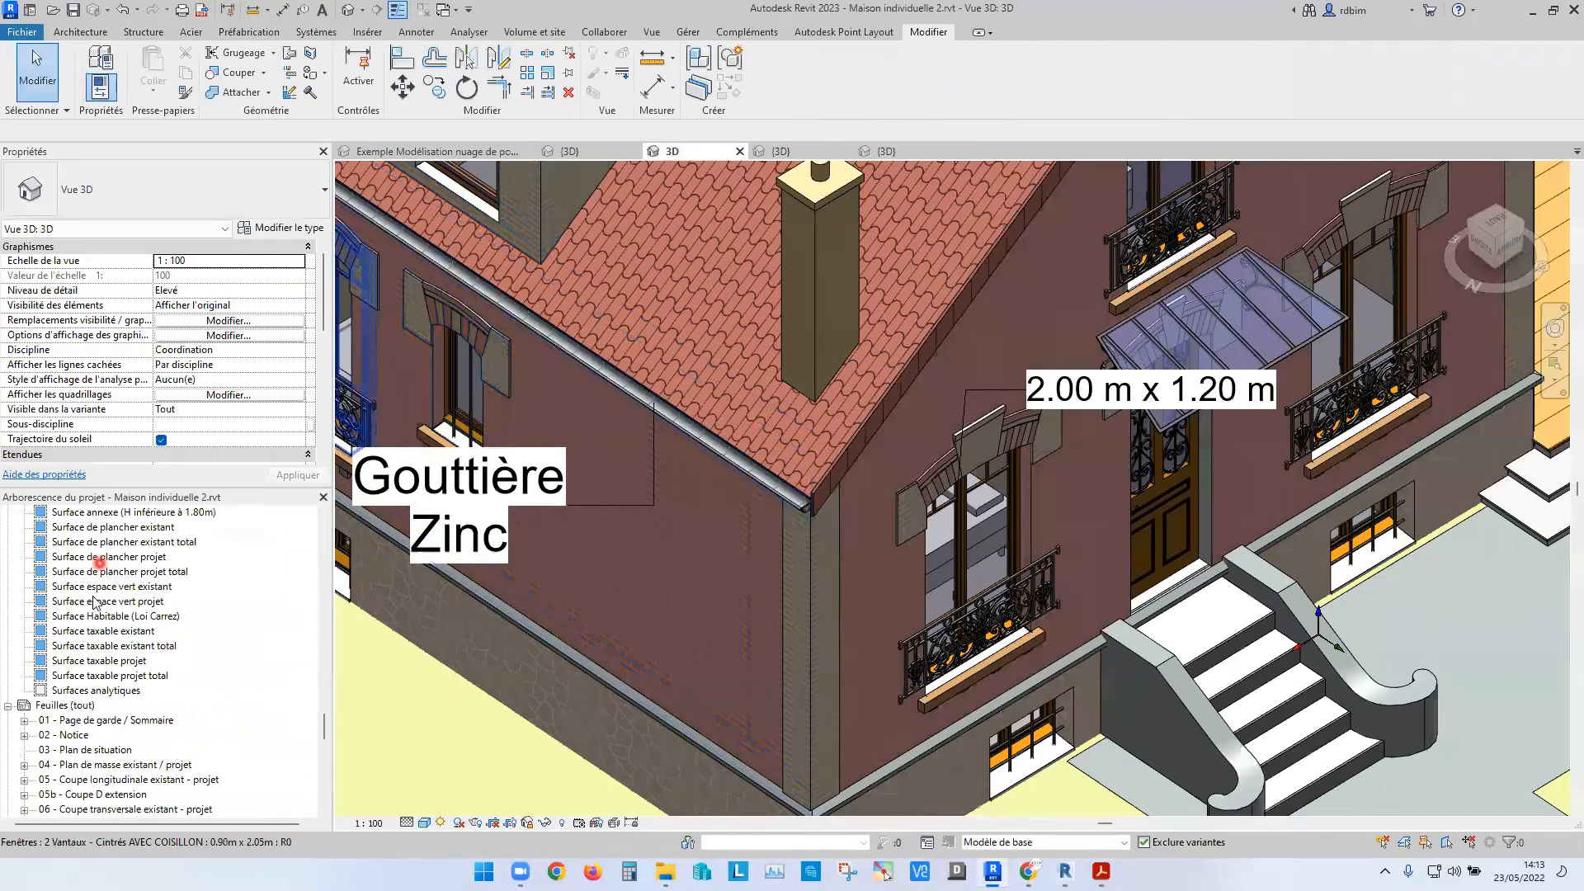
- Examine the on-sheet icons beside the schedules, area plans and floor plans in the project browser, including Niveau MEZZANINE EXTENSION PROJET
scroll(94, 601, "up", 4)
key("ctrl")
key("ctrl")
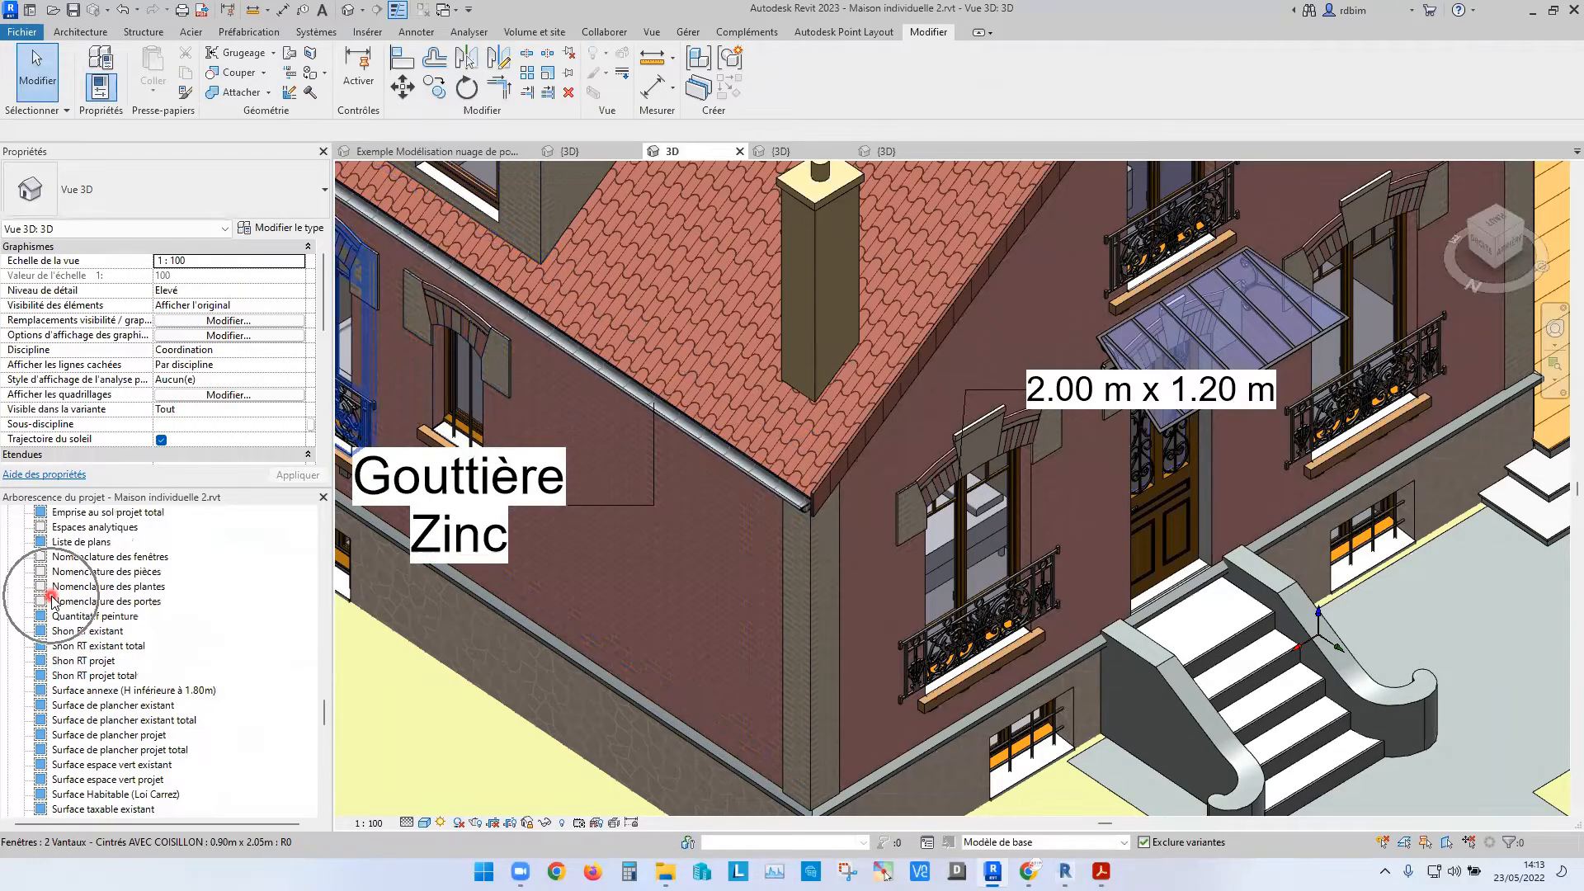
key("ctrl")
key("ctrl")
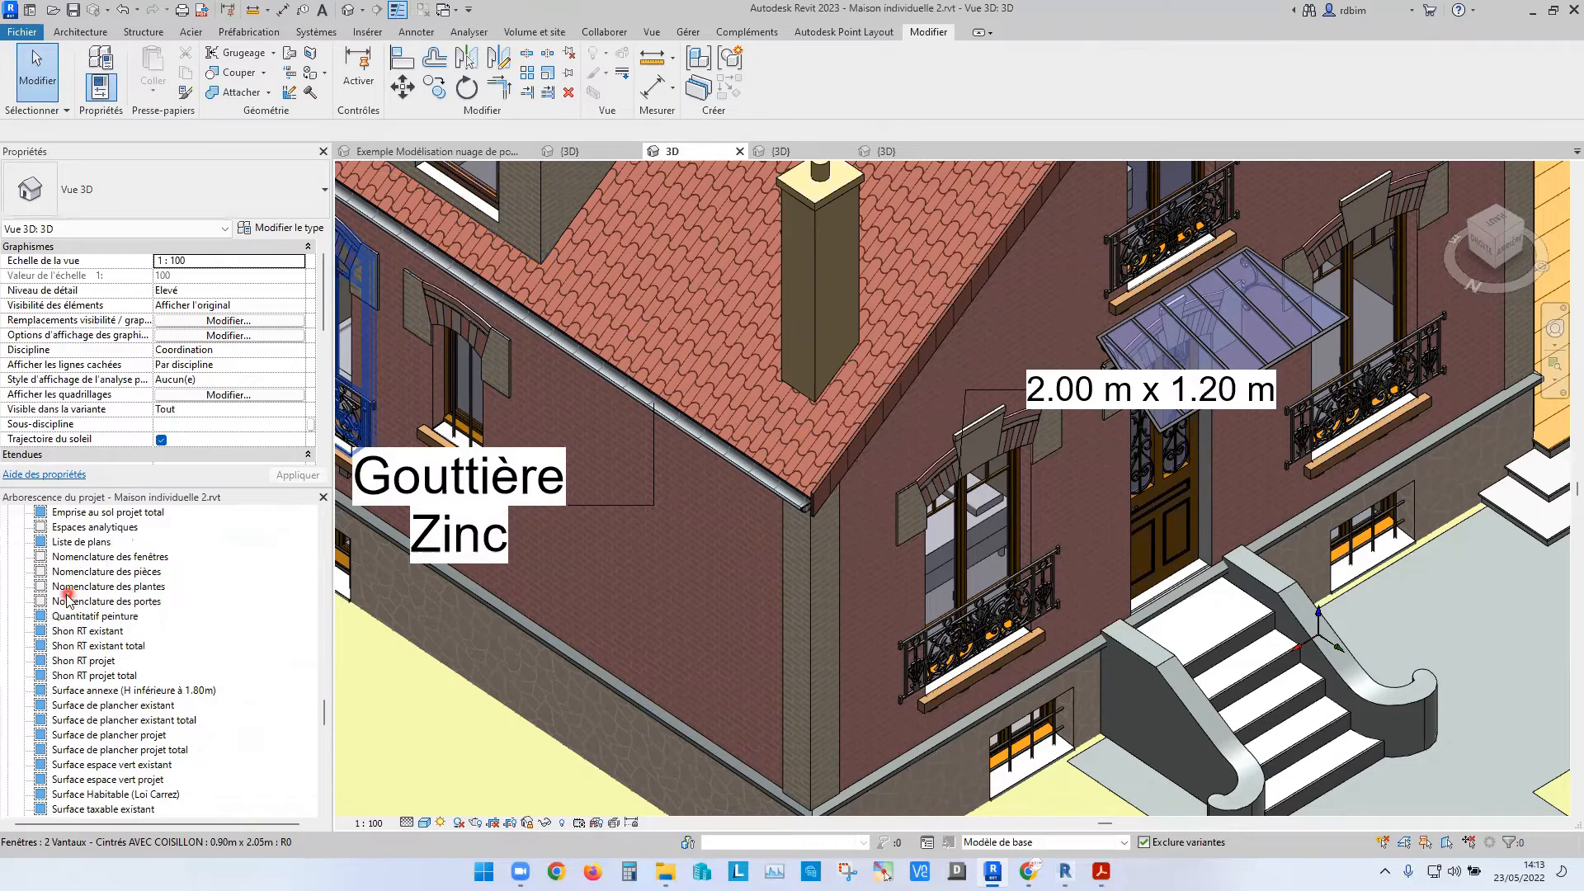
scroll(51, 586, "up", 5)
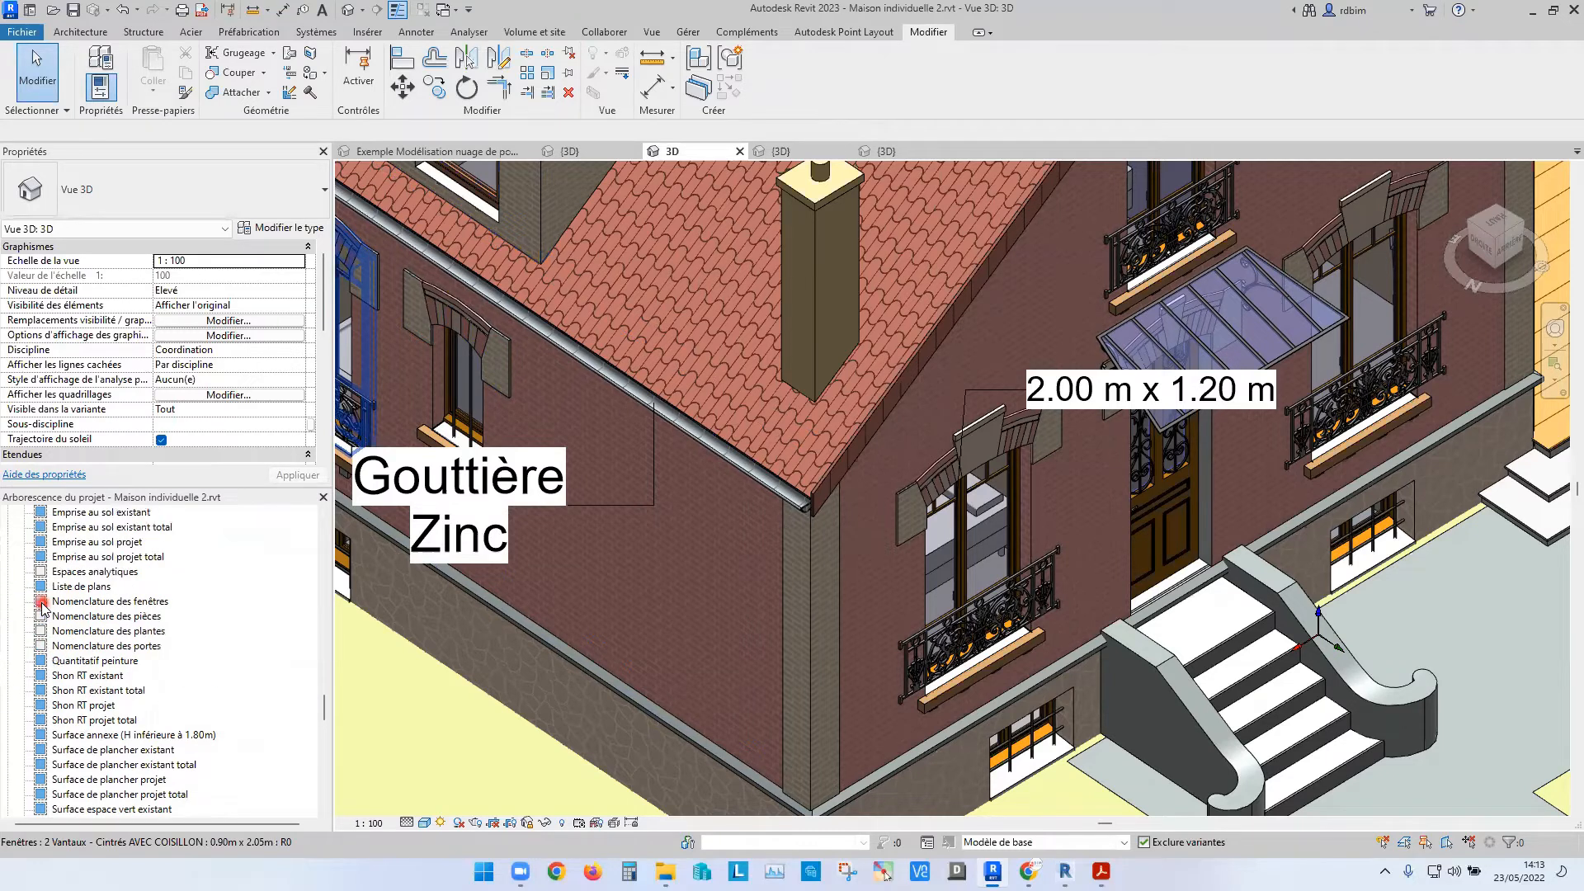
scroll(50, 582, "up", 4)
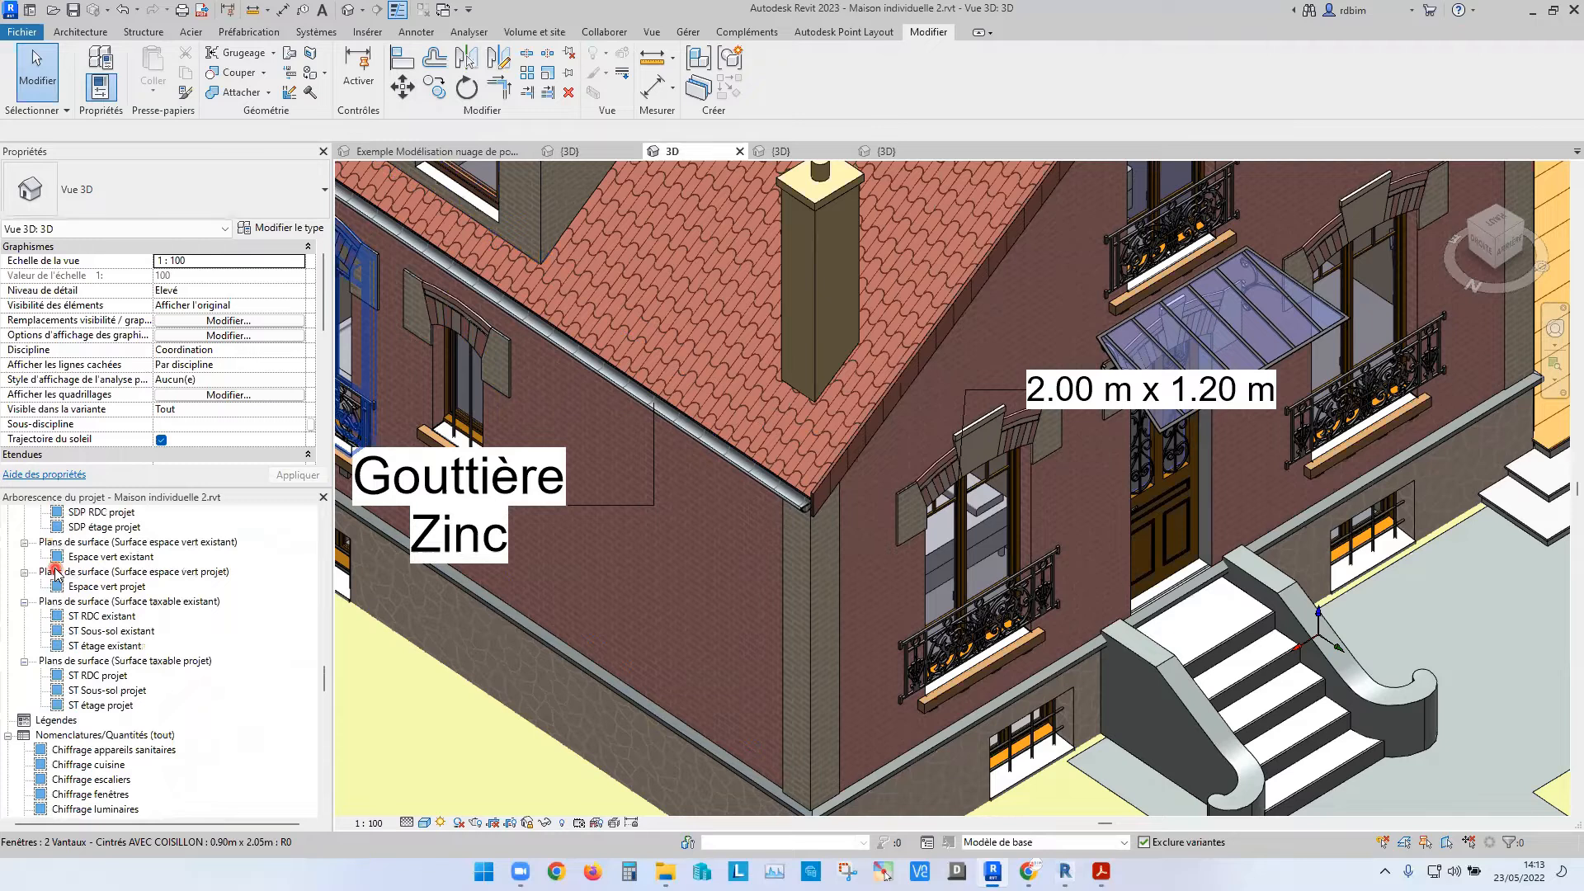
left_click_drag(324, 675, 299, 521)
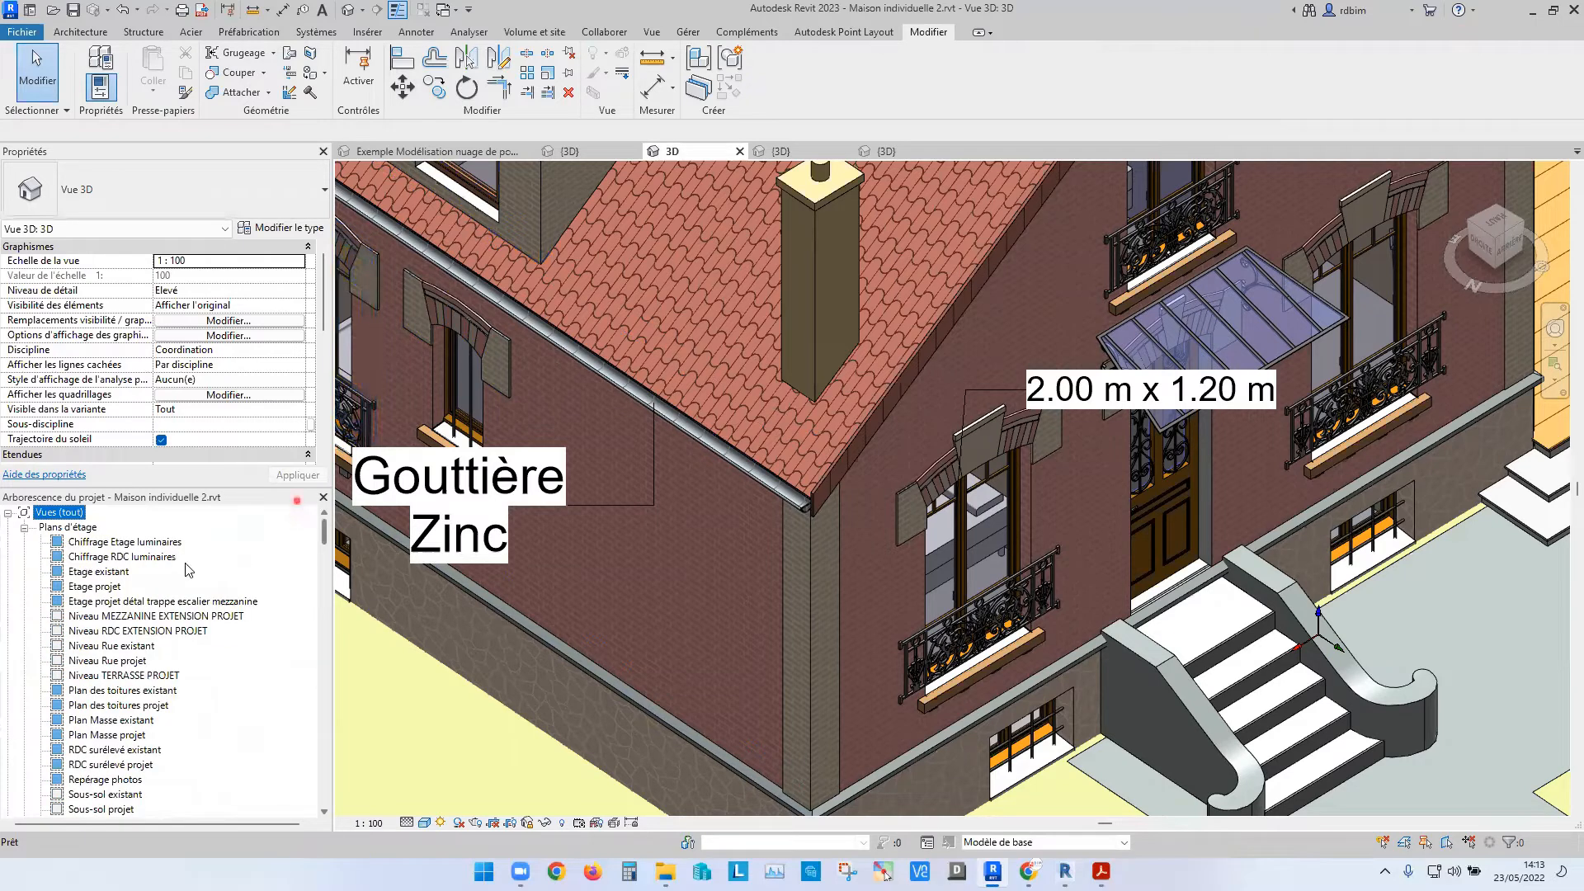
left_click(116, 616)
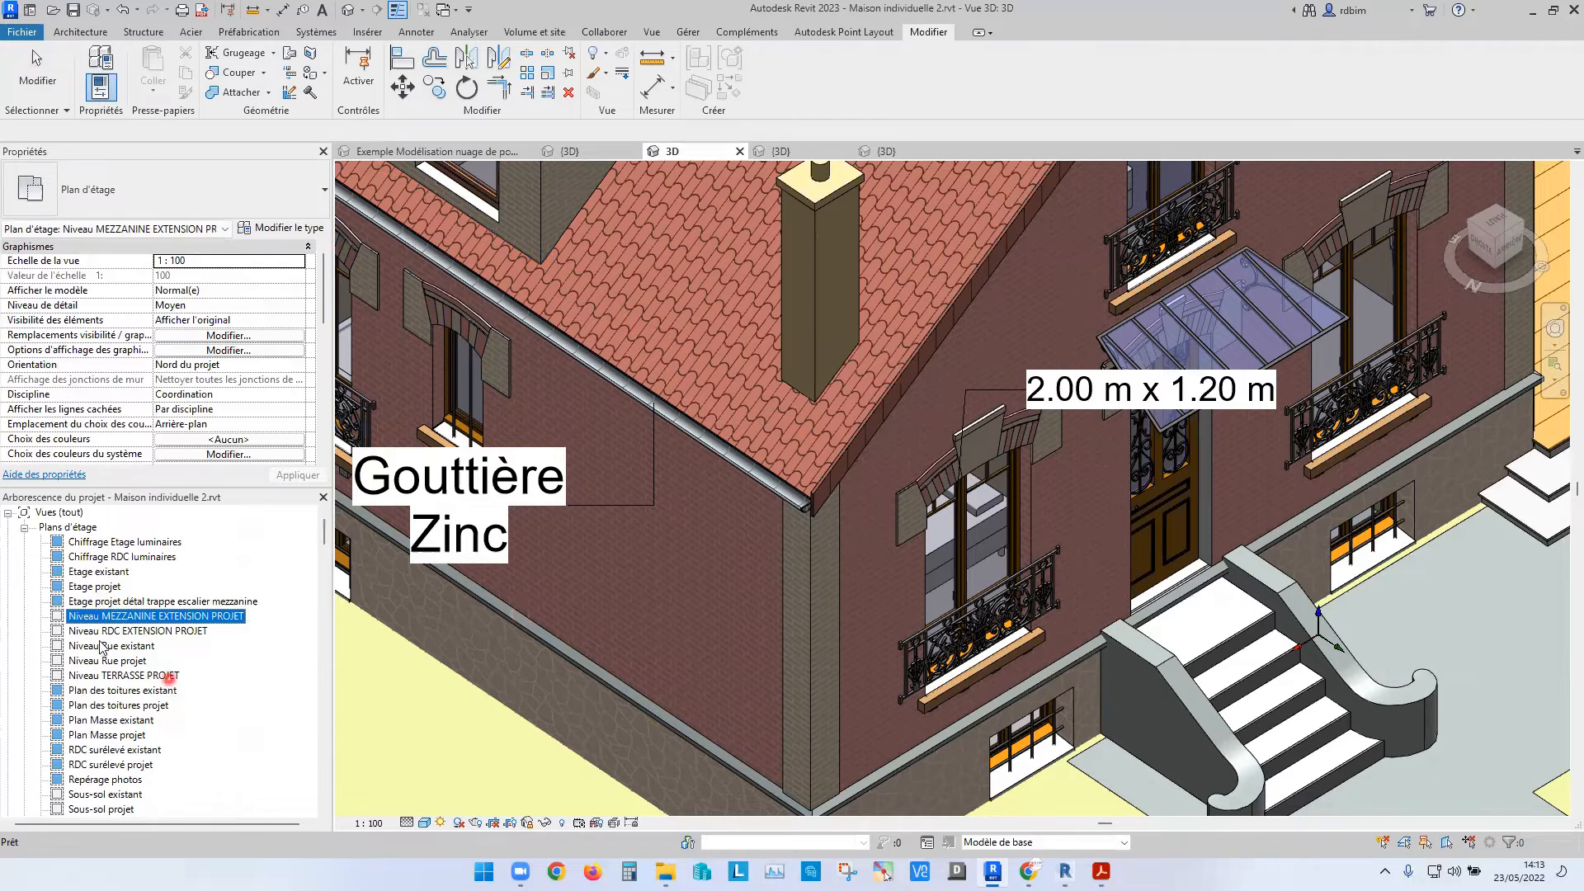
- Open the sheet "04 - Plan de masse existant / projet" and fit it in view
left_click_drag(327, 540, 330, 744)
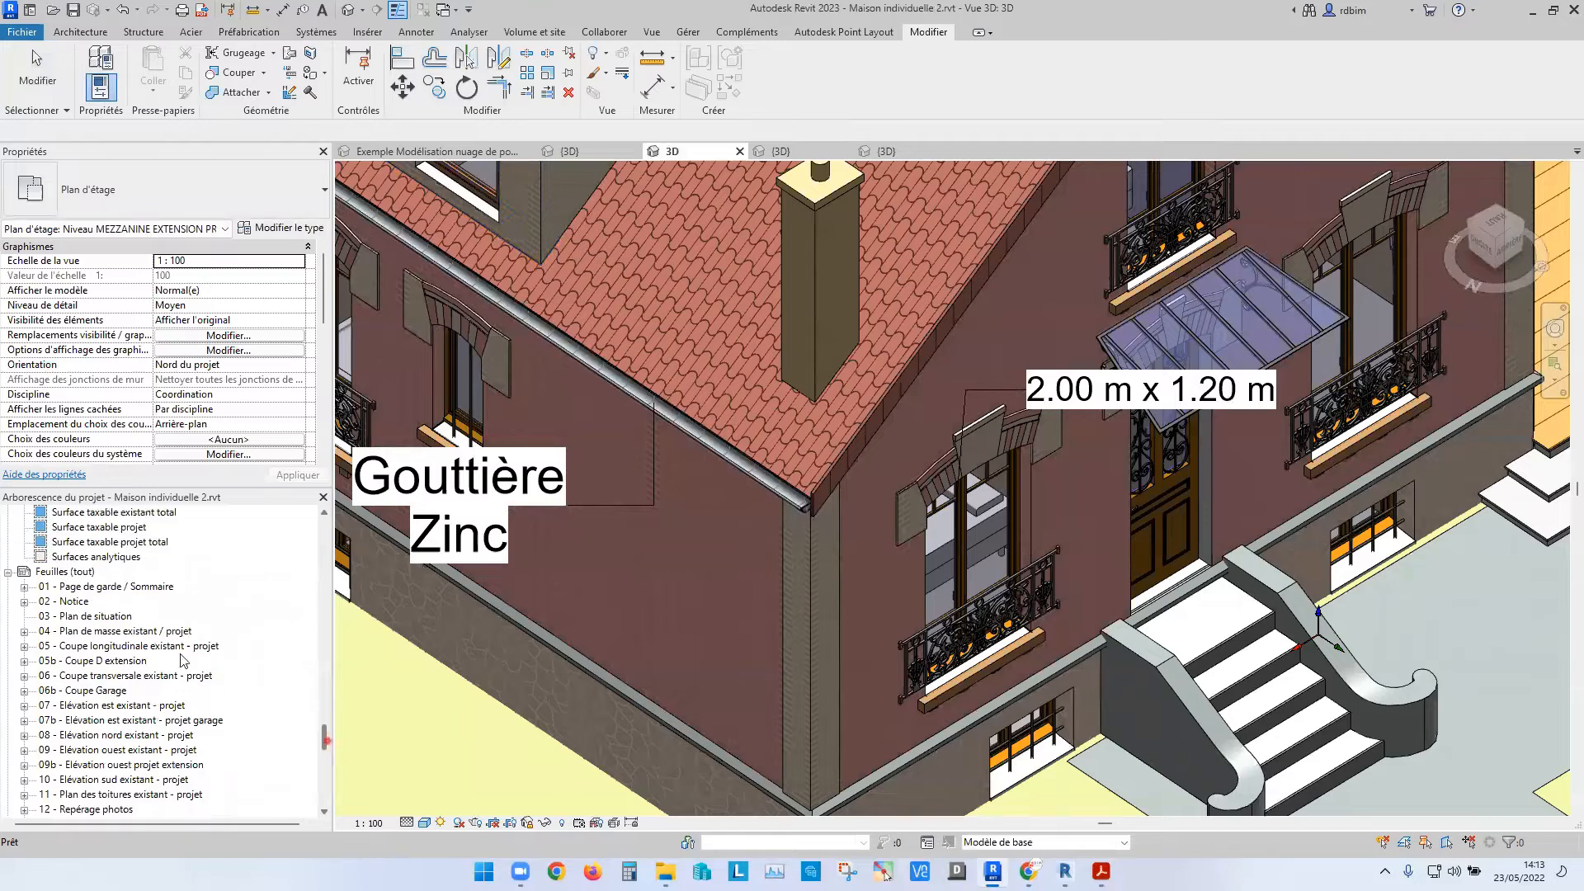
double_click(115, 631)
scroll(816, 371, "down", 2)
middle_click_drag(845, 416, 855, 341)
scroll(856, 340, "down", 1)
scroll(1489, 427, "down", 1)
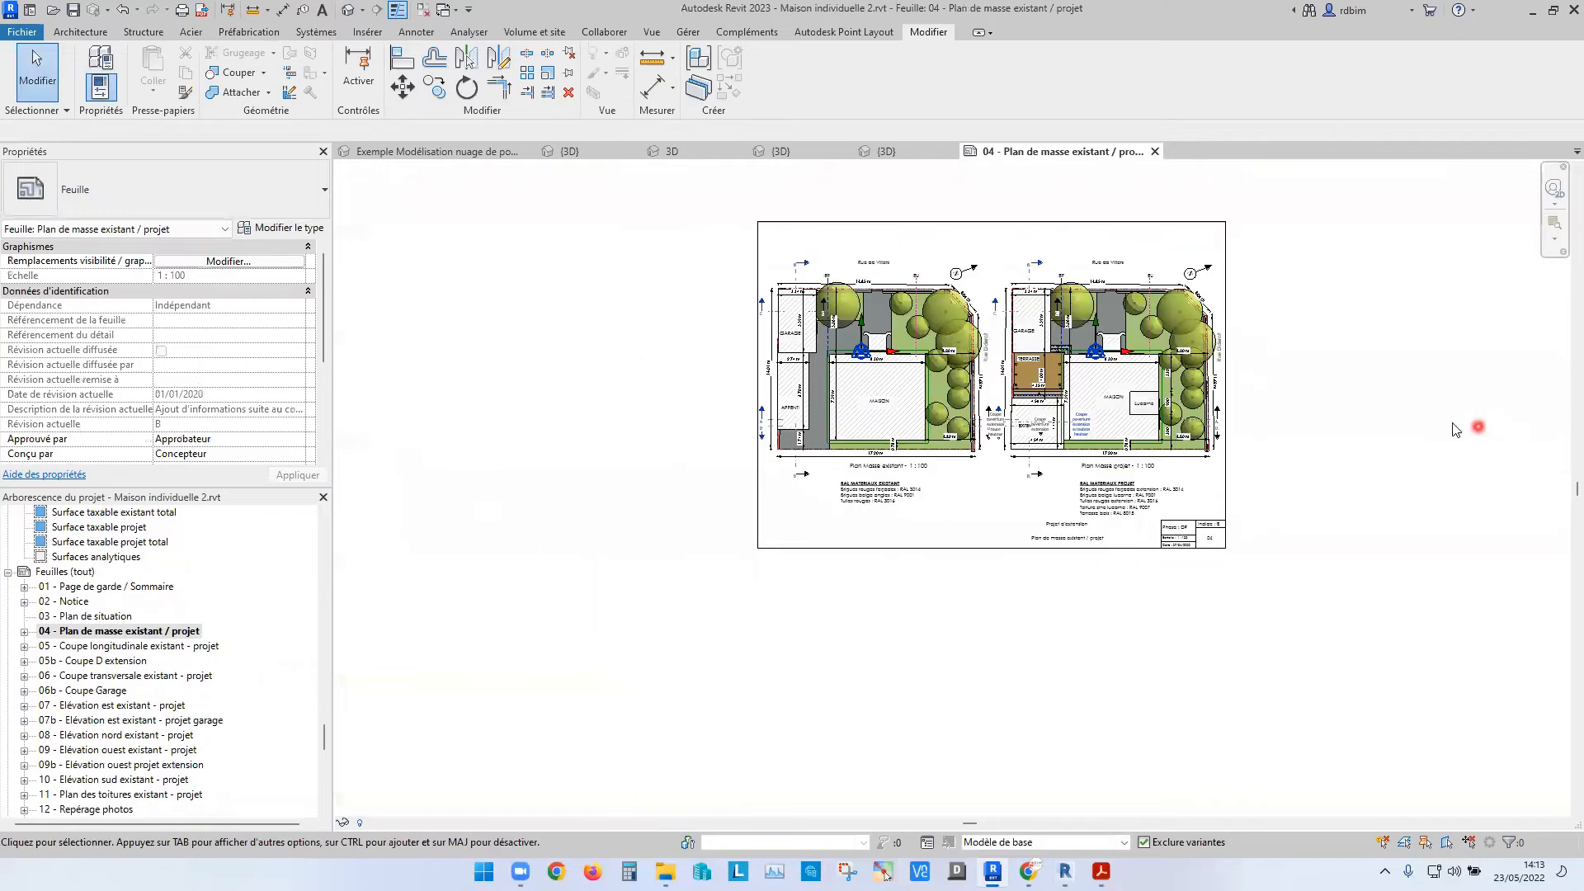
- Delete the existing site plan viewport from the sheet and check the on-sheet icon of Plan Masse existant
left_click_drag(324, 742, 303, 511)
left_click(99, 603)
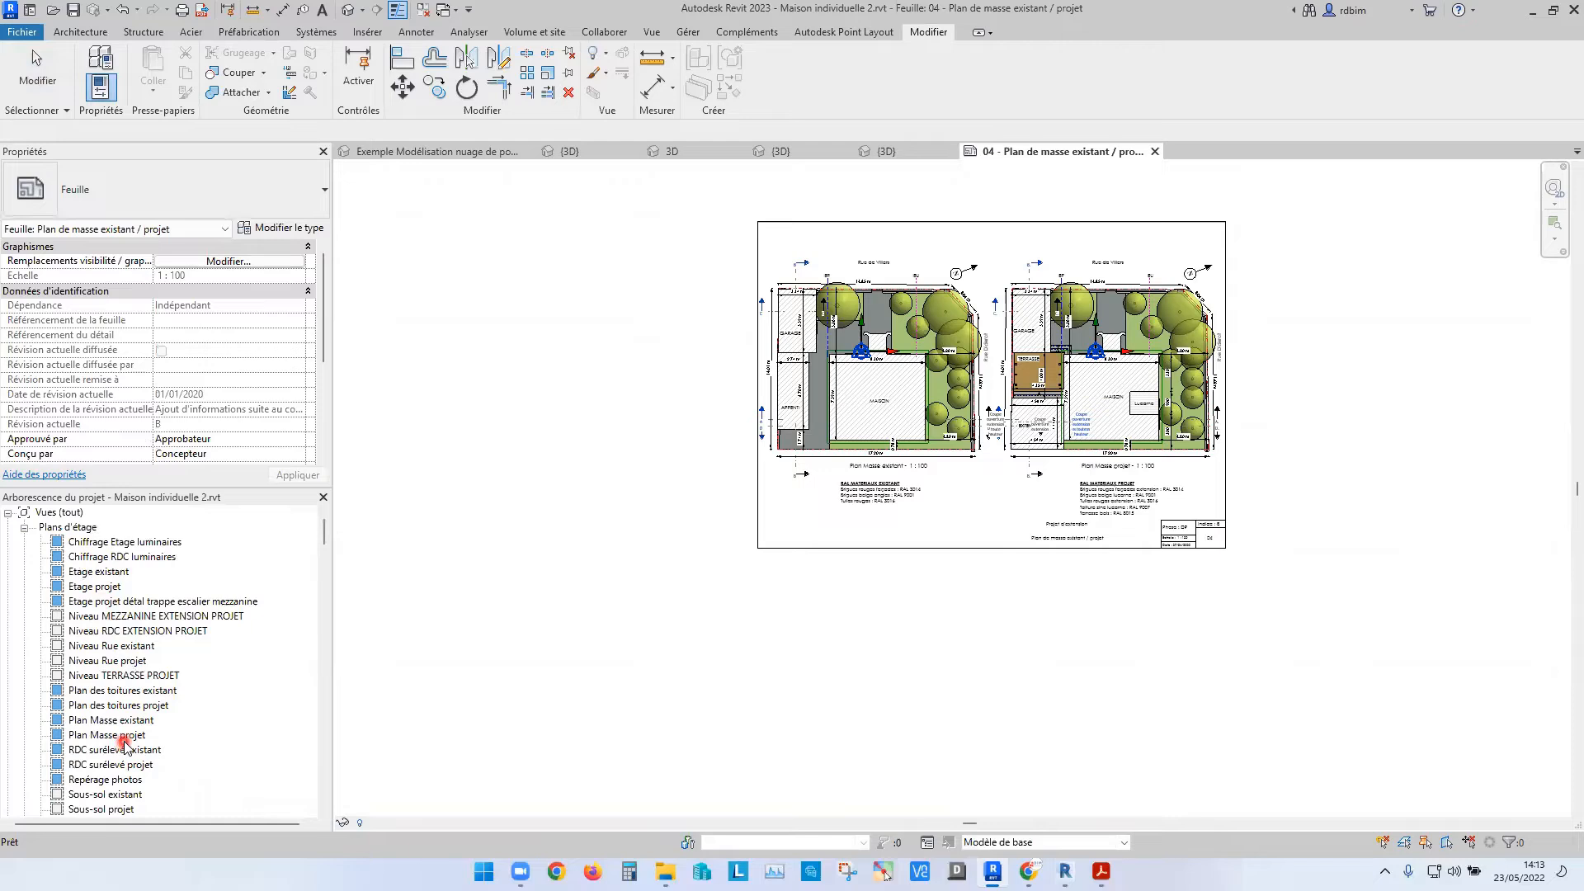
left_click(845, 408)
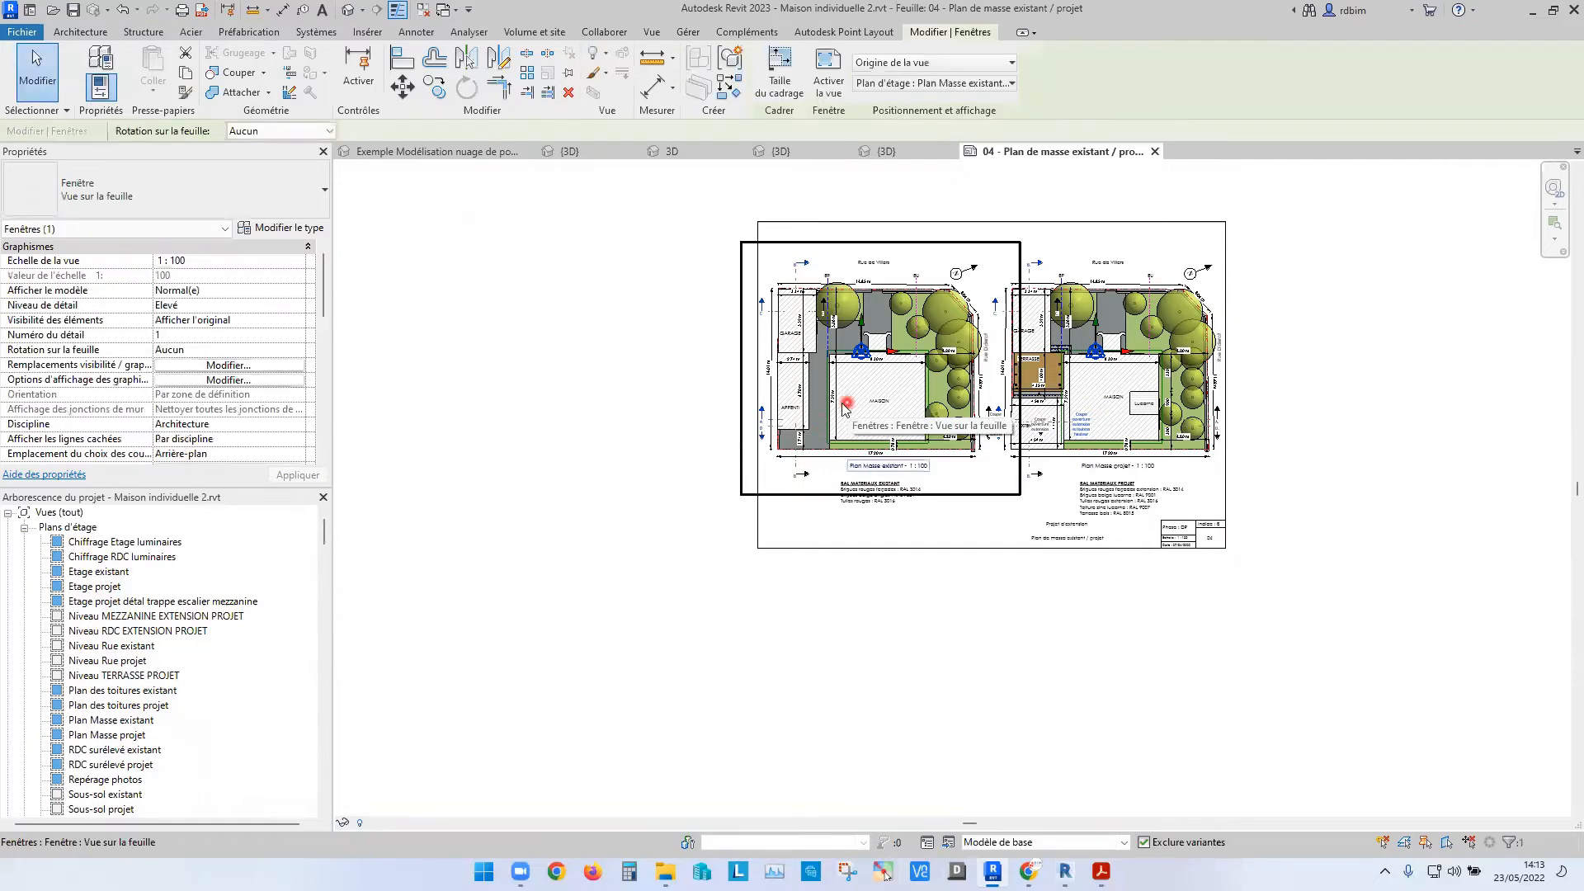
key("Delete")
left_click(62, 721)
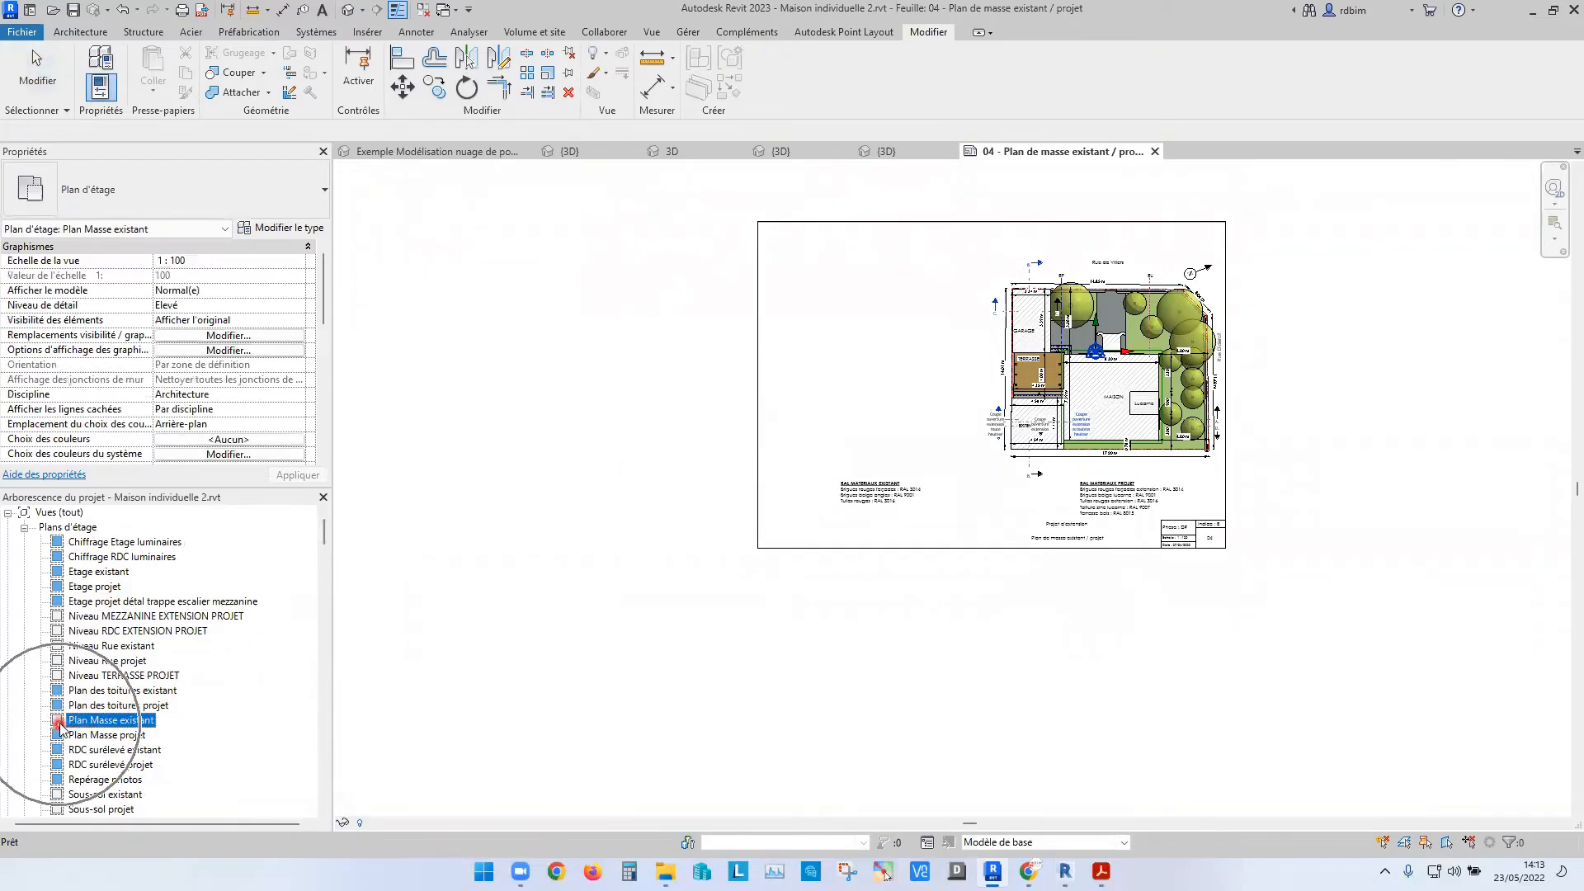
key("ctrl")
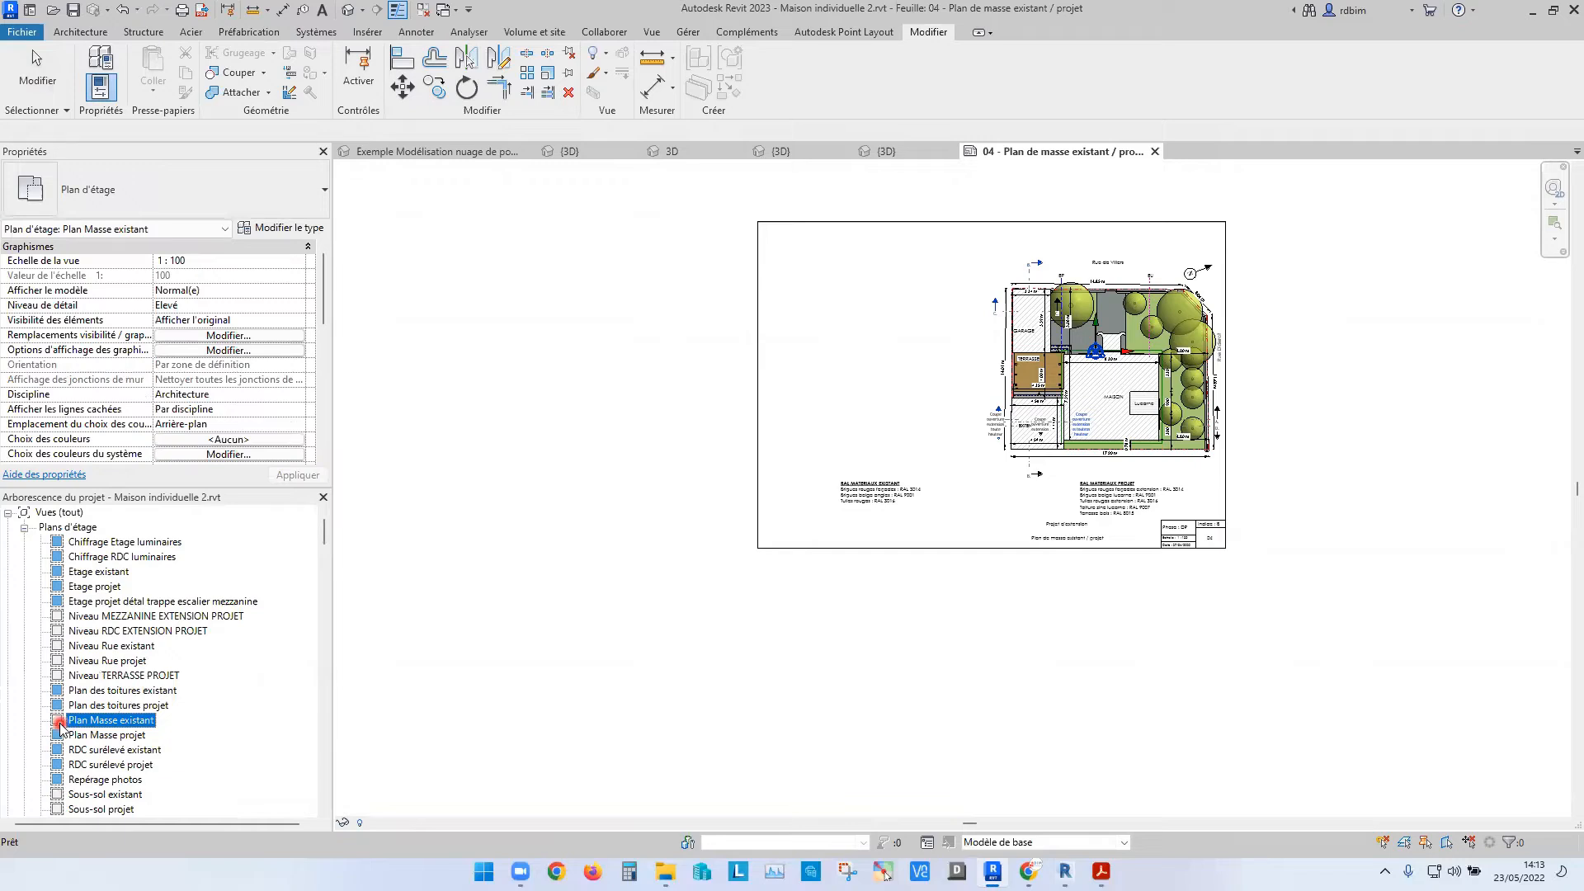
- Undo the deletion of the existing site plan viewport and recheck the icon of Plan Masse existant
key("ctrl+z")
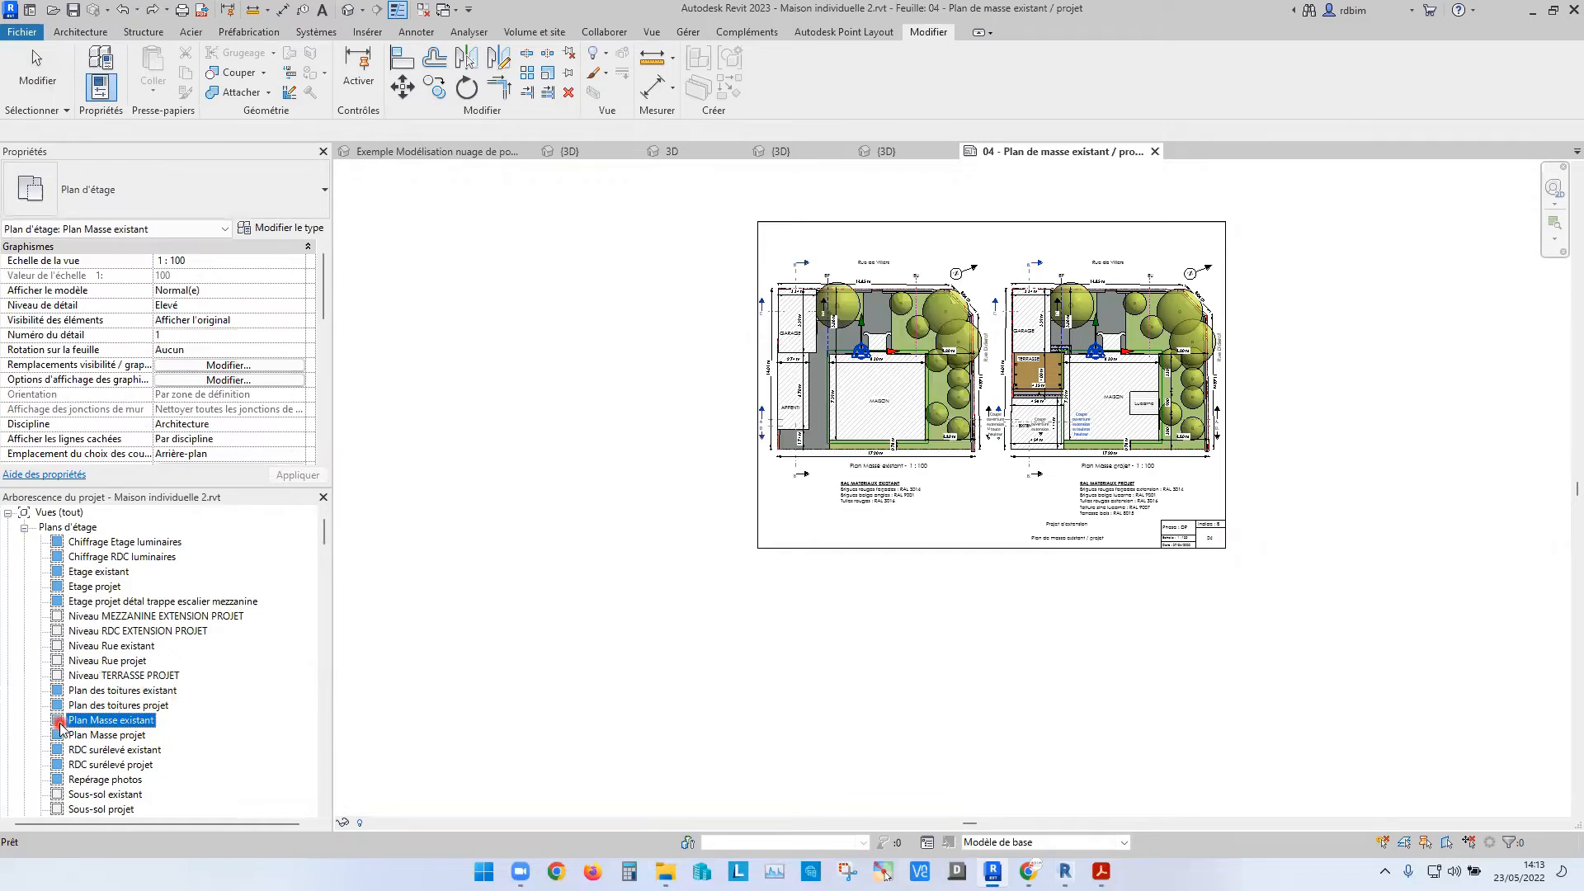
key("ctrl")
scroll(126, 650, "down", 1)
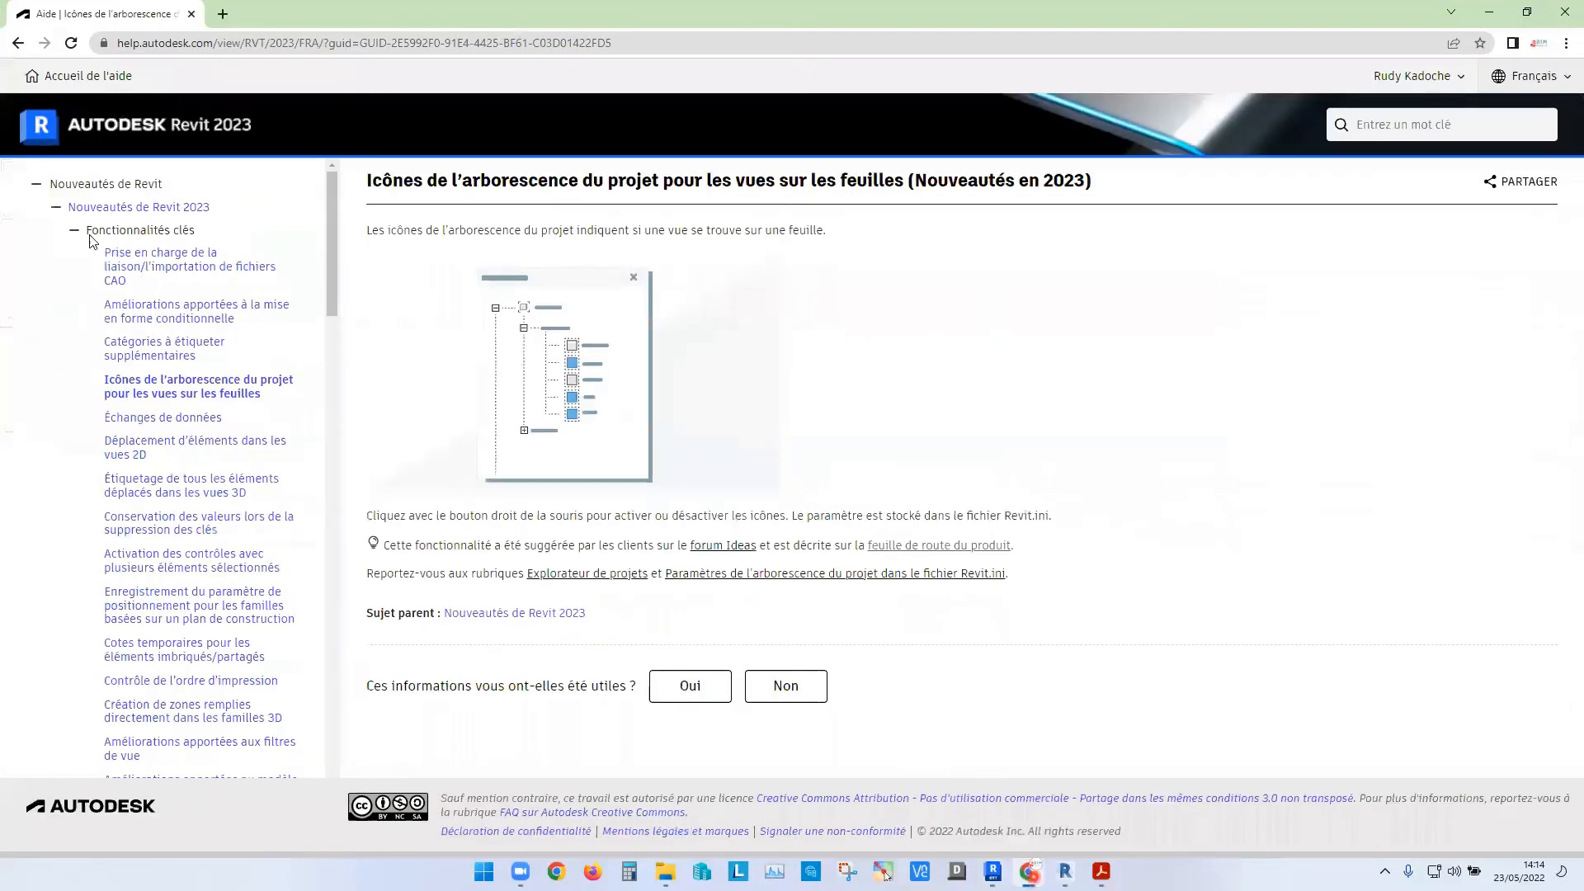
- Open the "Échanges de données" topic in the Autodesk help in Chrome, and load Autodesk Viewer in a new browser tab
left_click(179, 418)
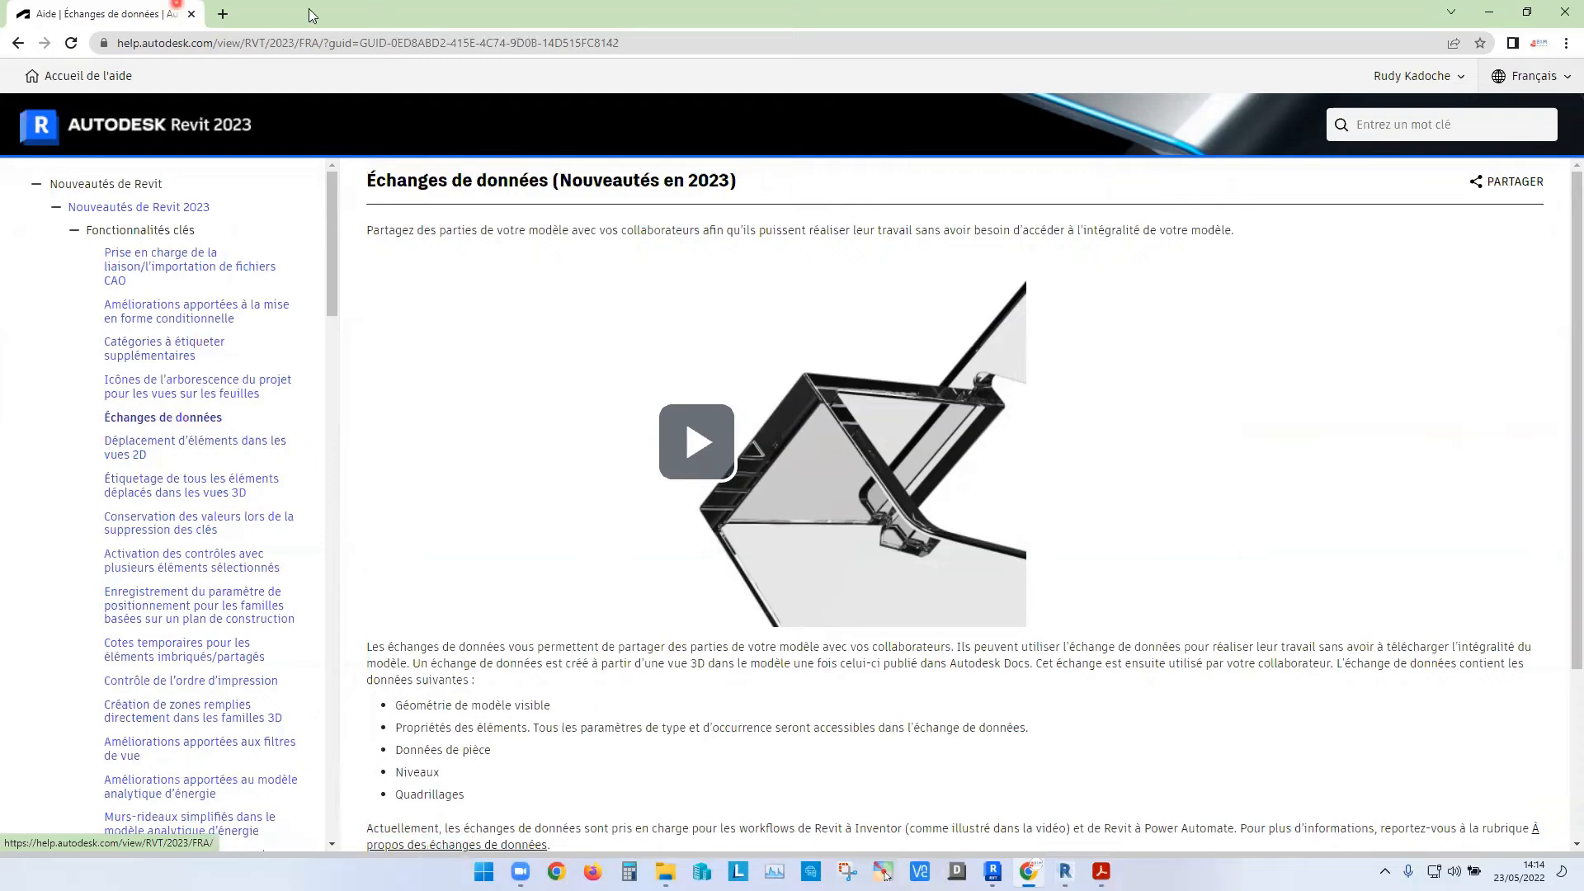
left_click(223, 15)
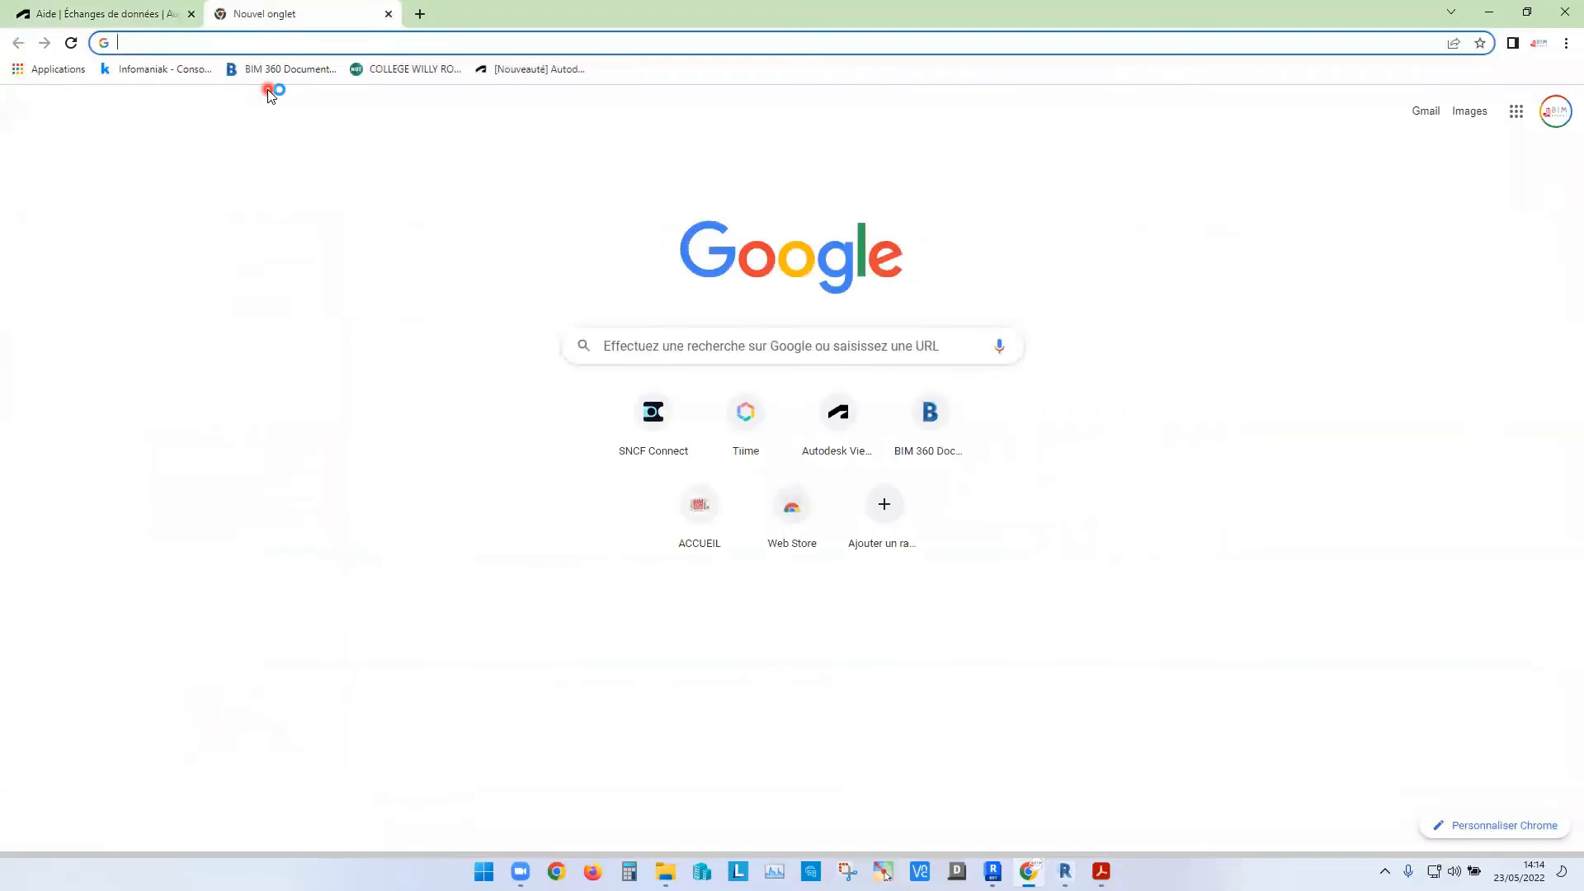
type("vie")
key("Return")
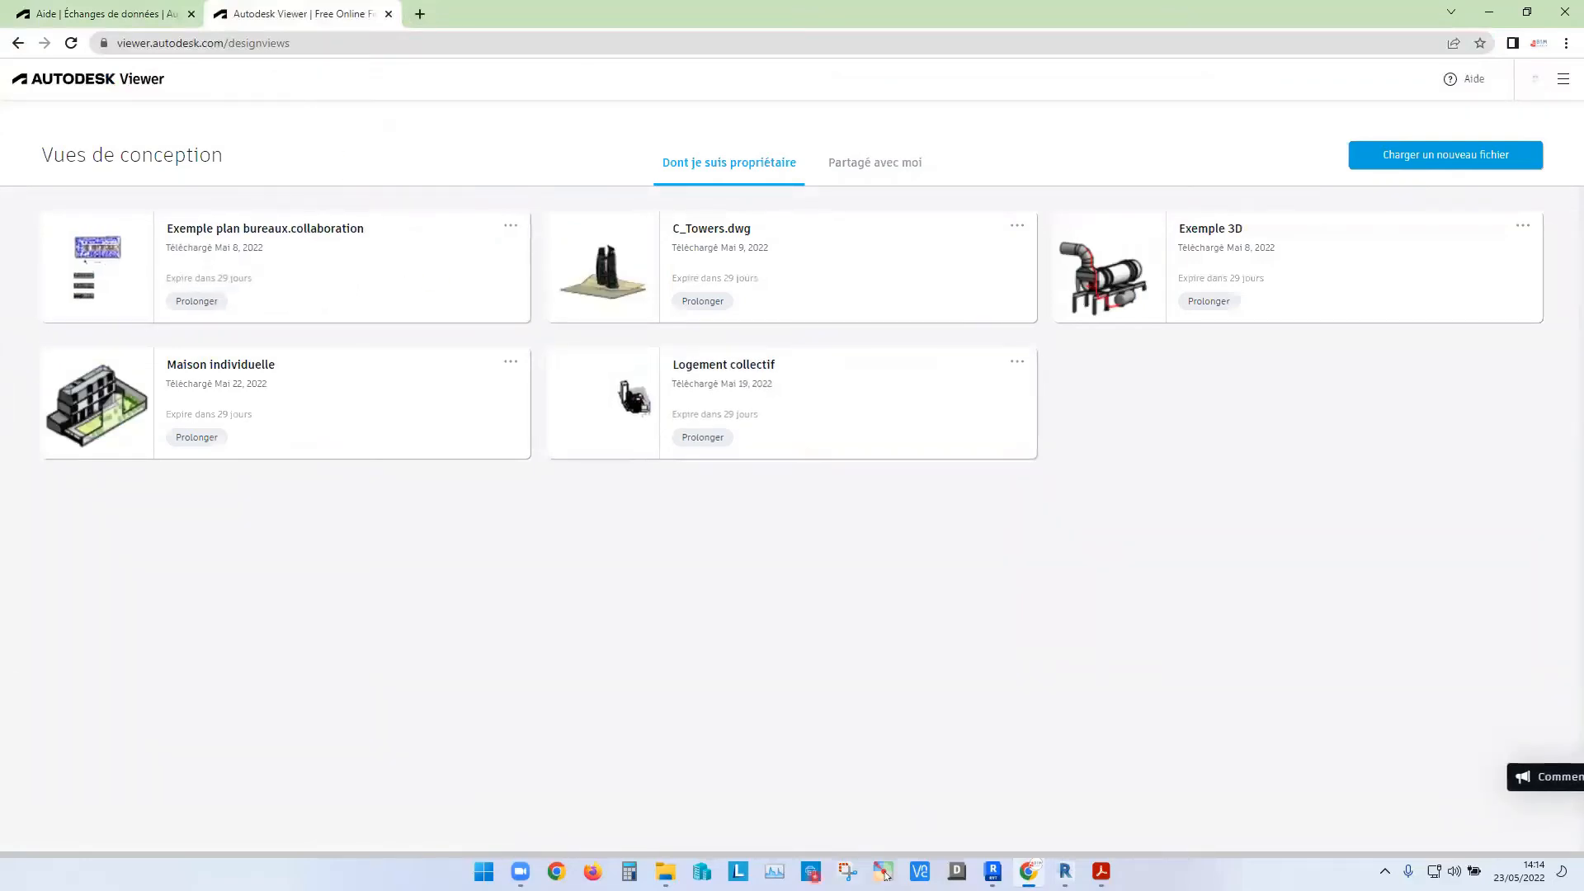
- Upload Maison individuelle 2.rvt from the DEMO REVIT 2023 folder to Autodesk Viewer
left_click(666, 872)
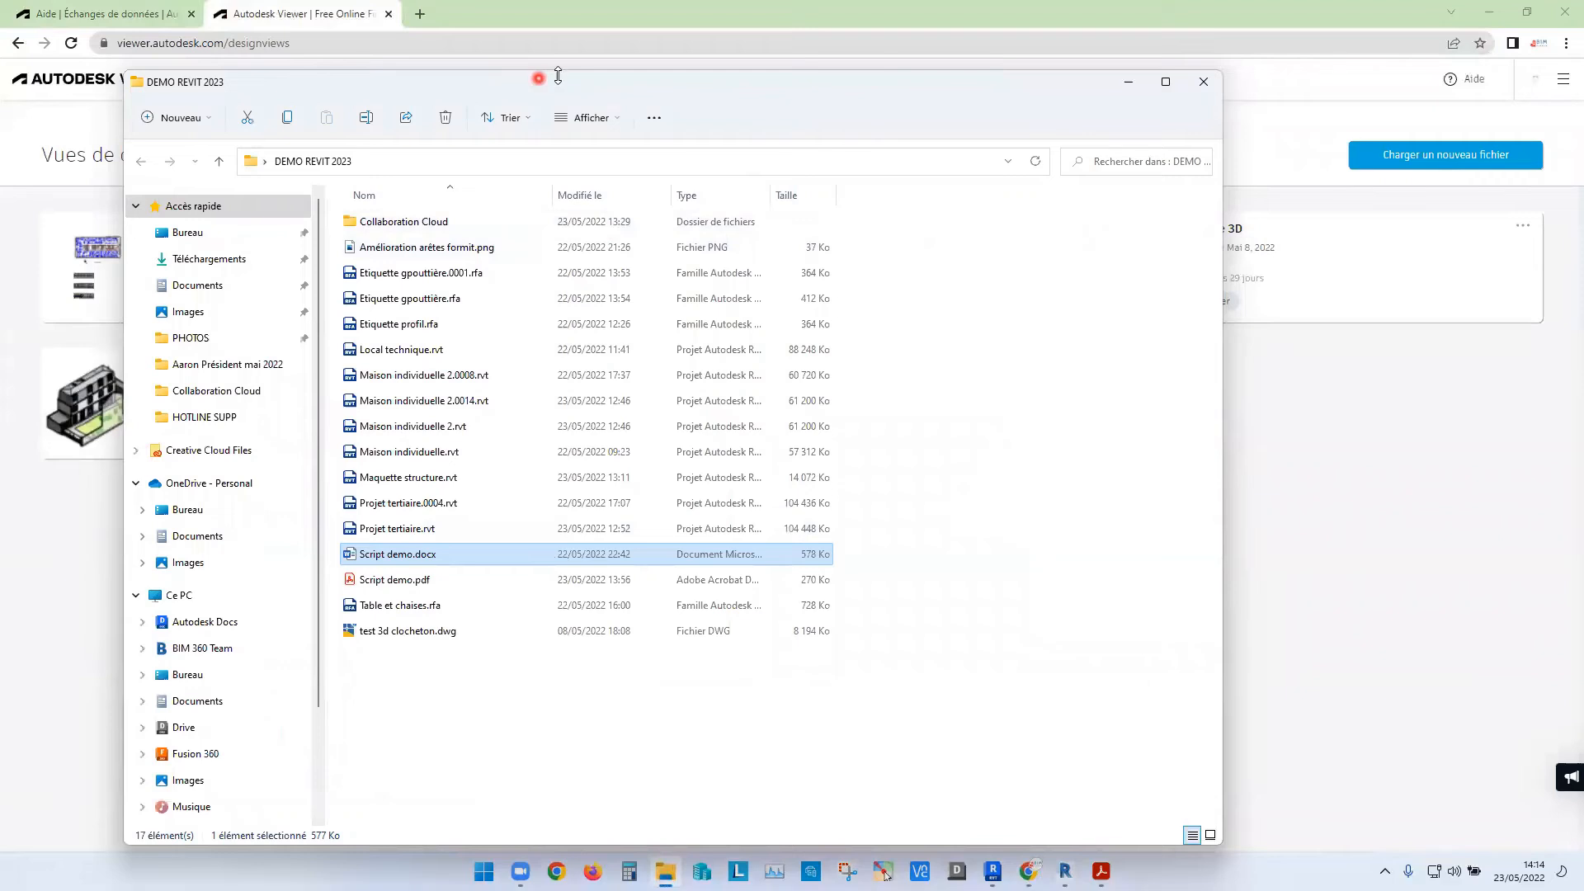
left_click_drag(559, 74, 1174, 144)
left_click_drag(978, 485, 607, 591)
left_click(795, 518)
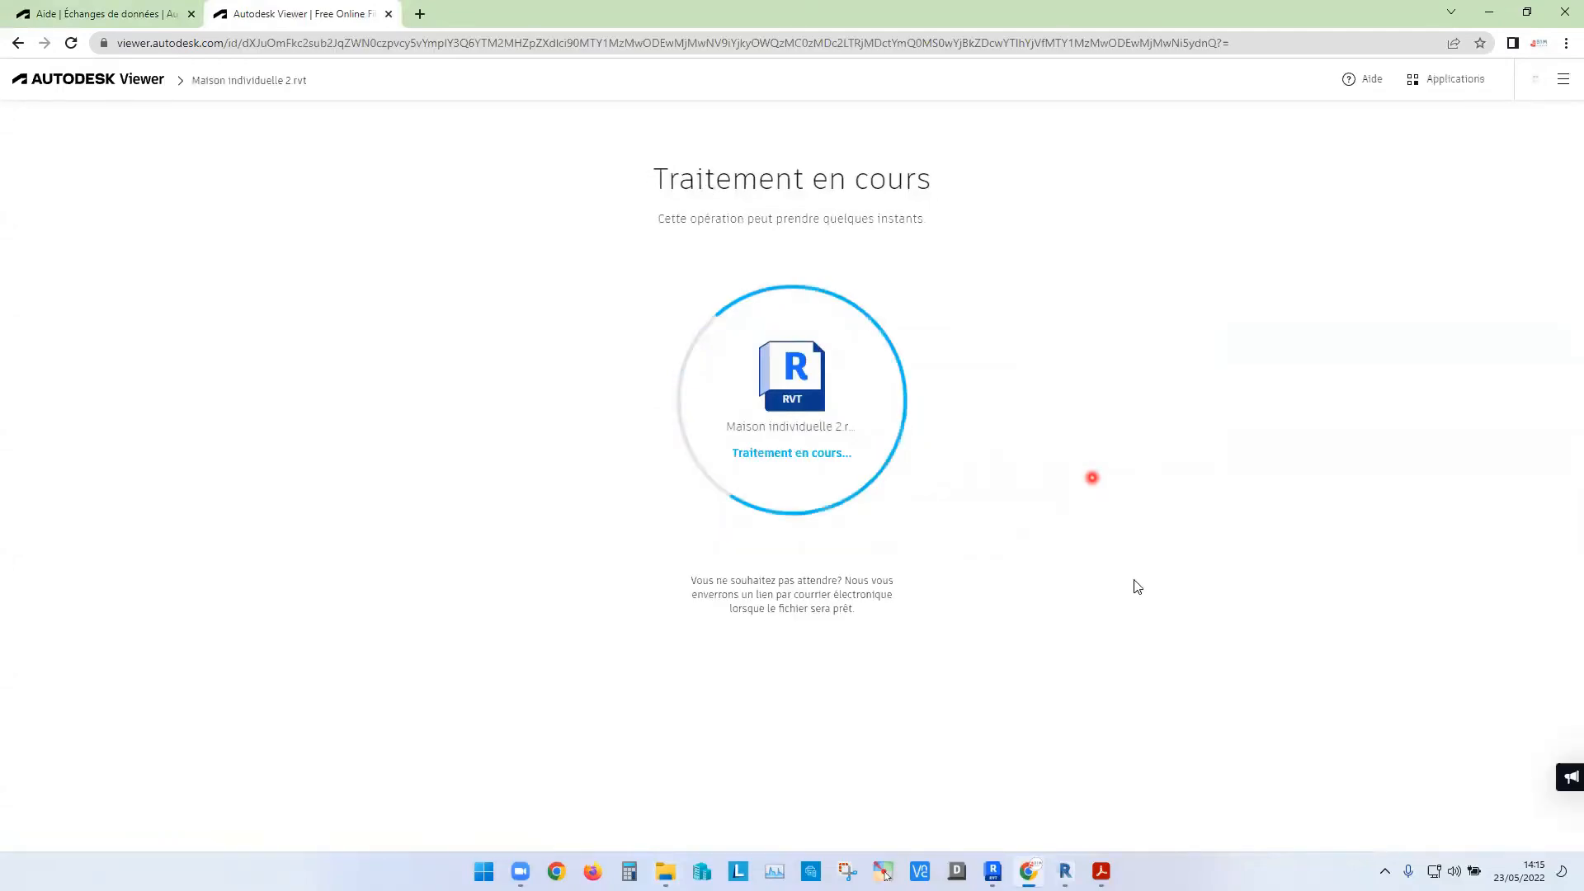
- Switch back to Revit and open the default 3D view of the house project
left_click(992, 873)
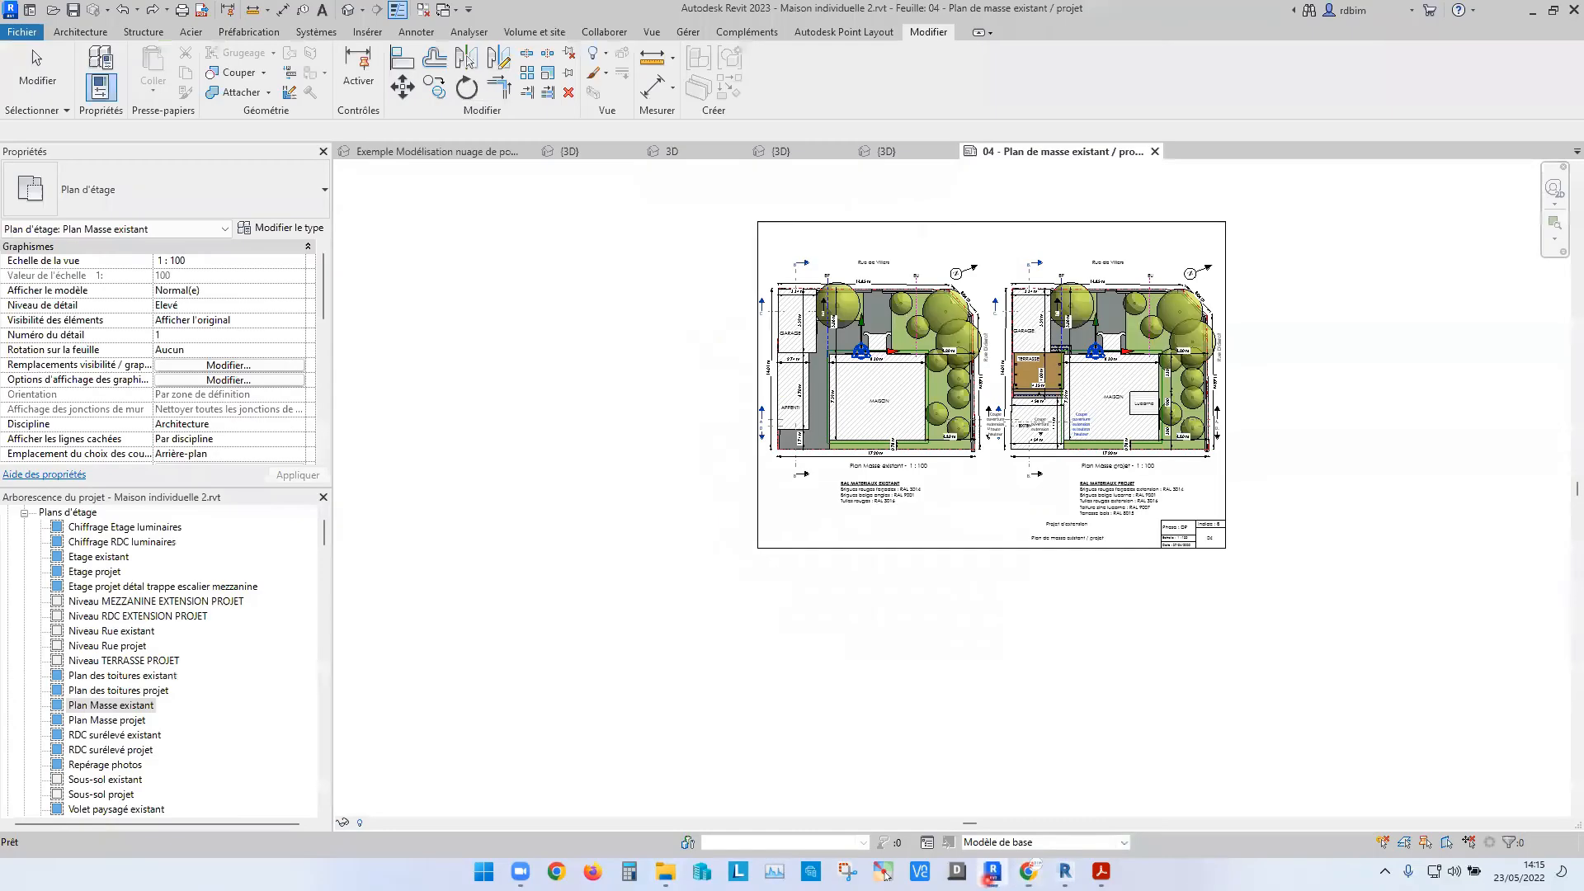
left_click(653, 34)
left_click(542, 63)
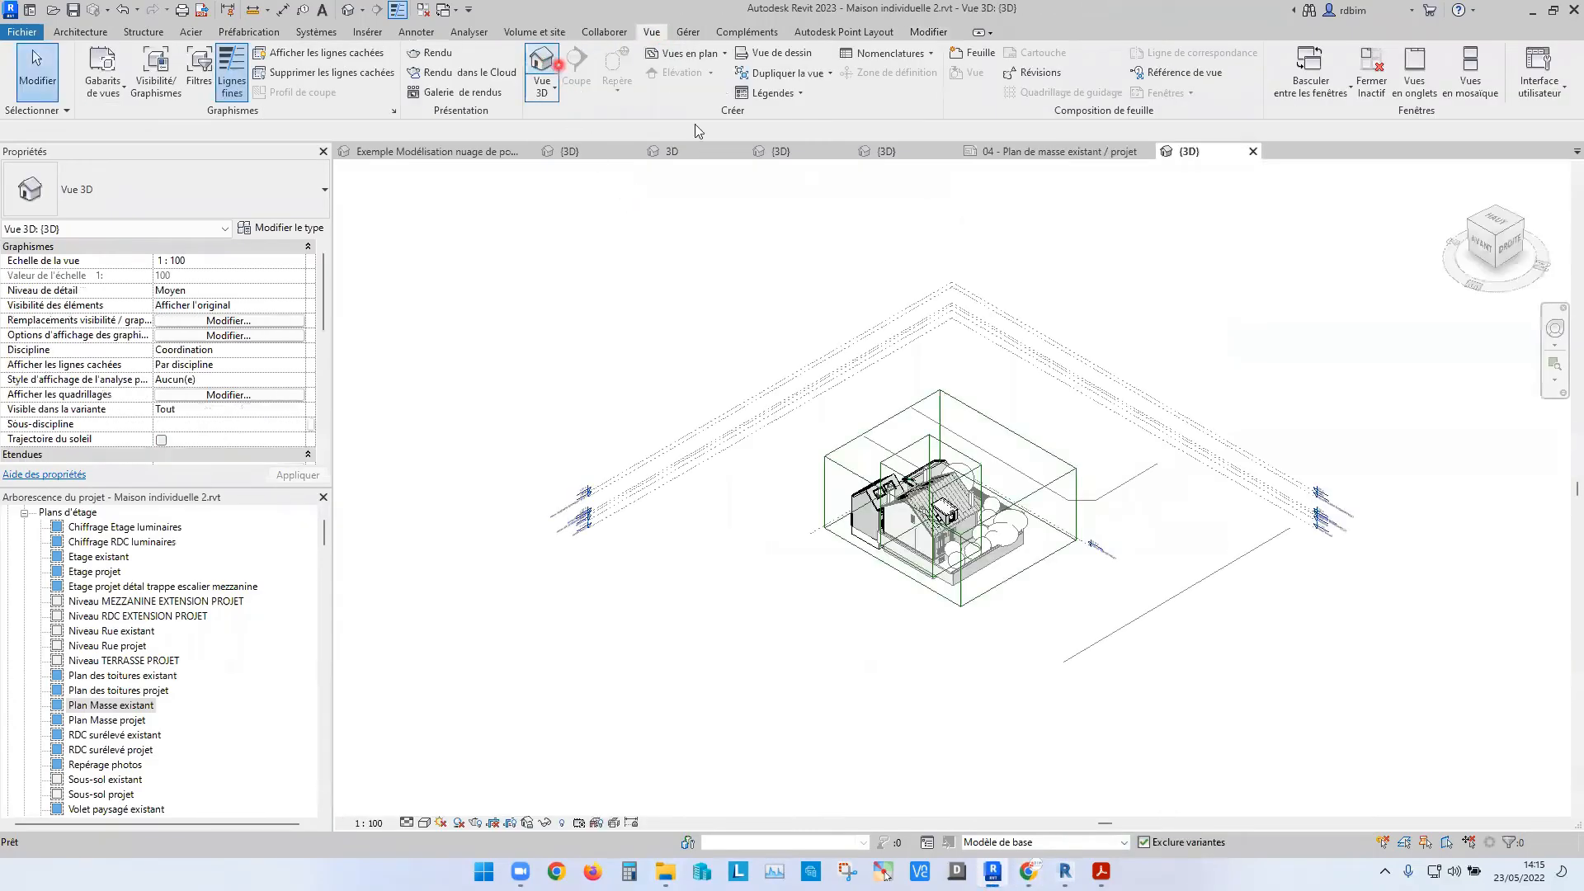
- Open the cloud publish settings and examine which view the BIM360 selection set includes
left_click(607, 33)
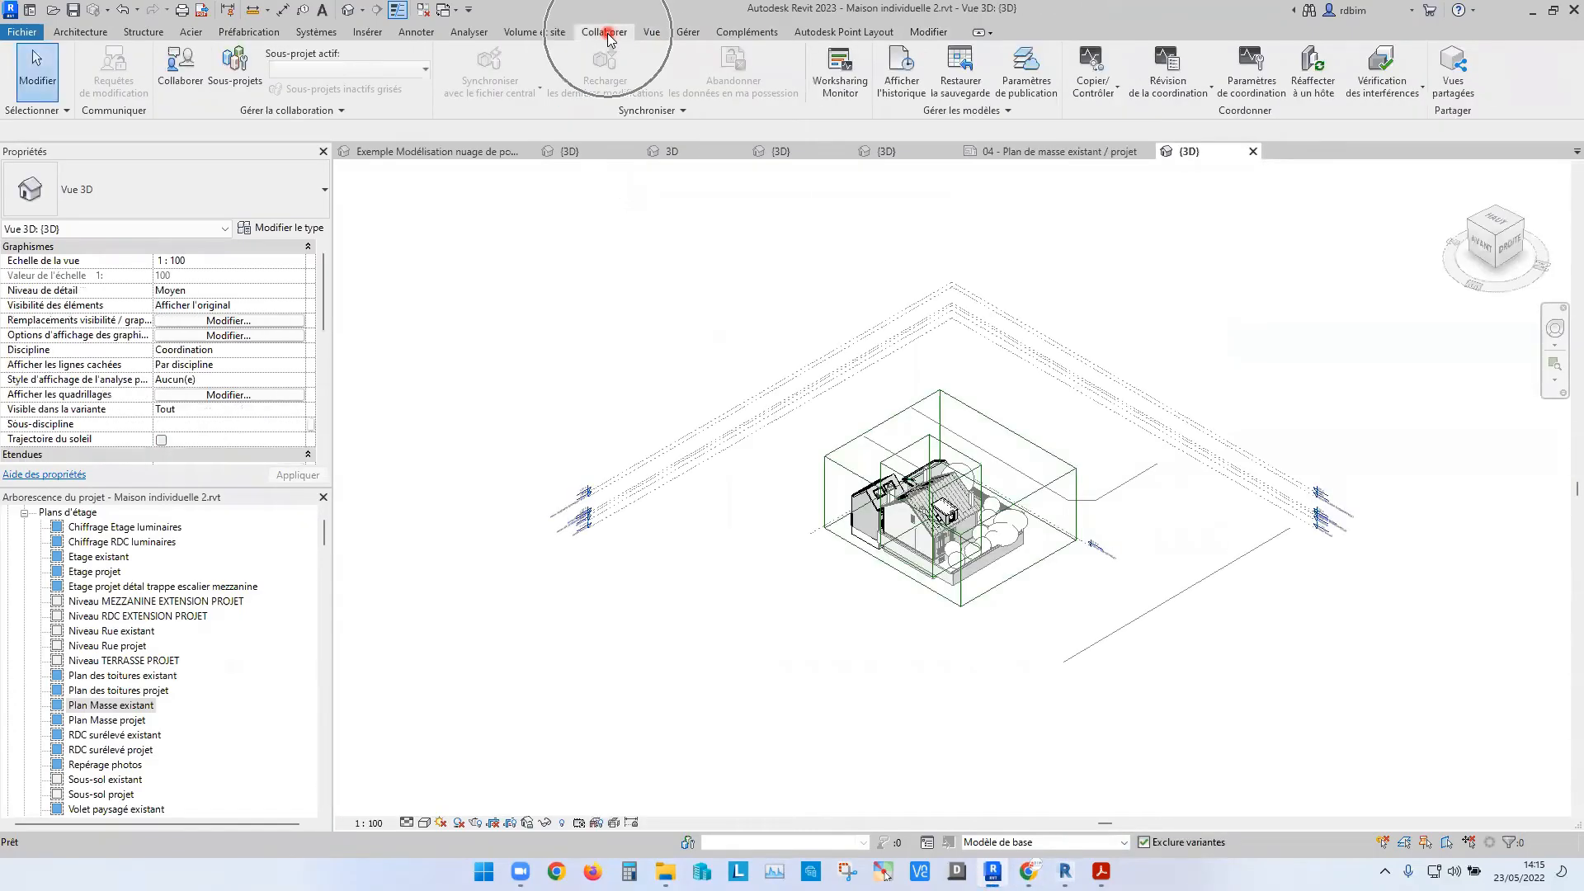
left_click(1046, 93)
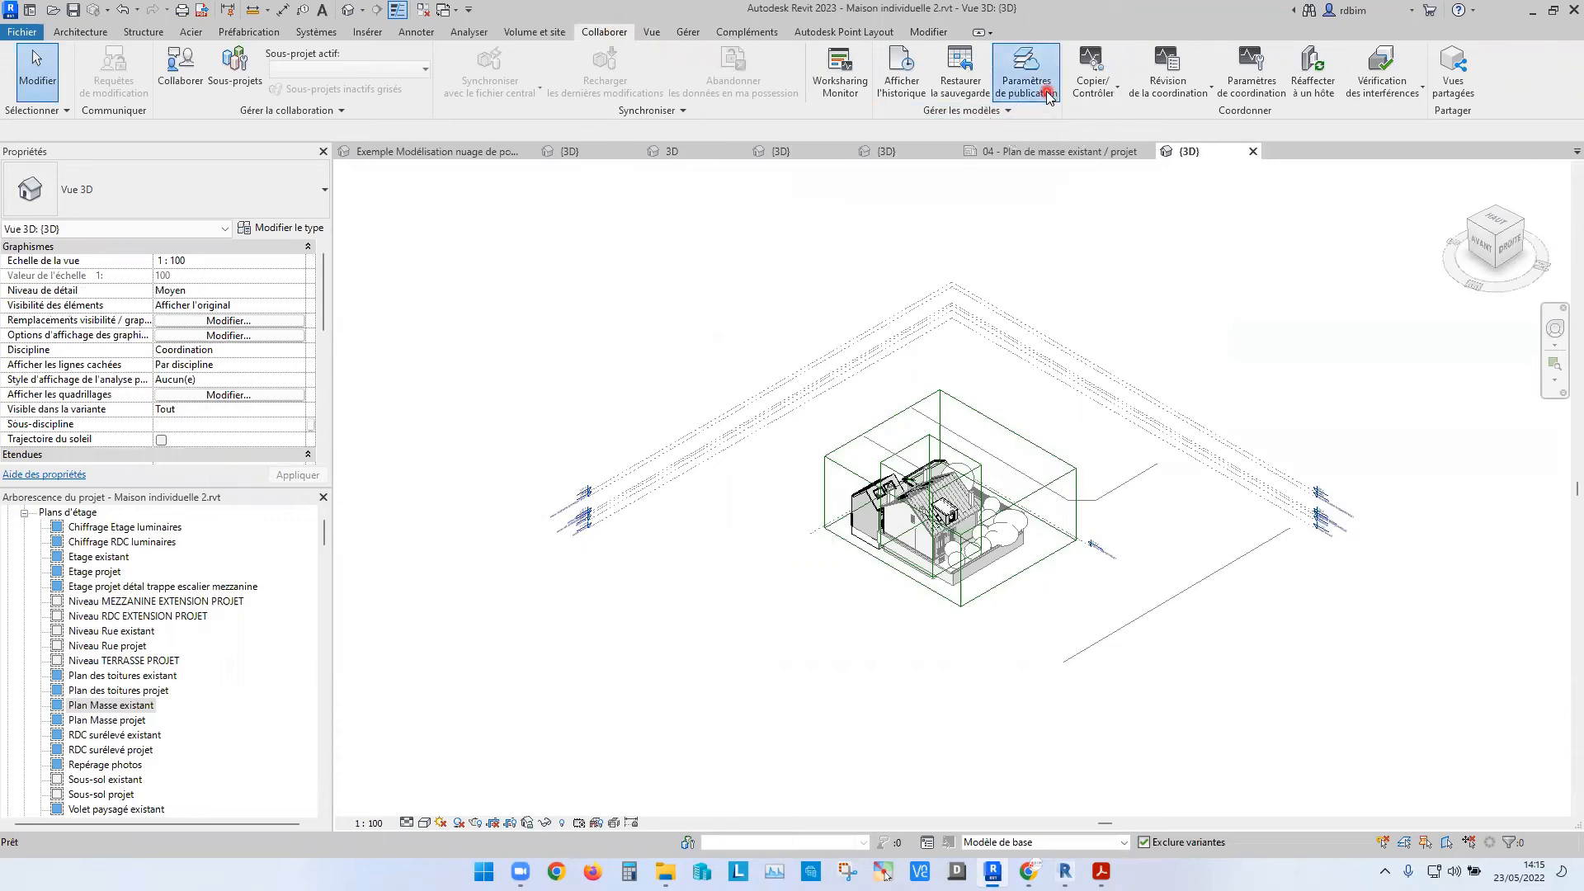
left_click(1046, 93)
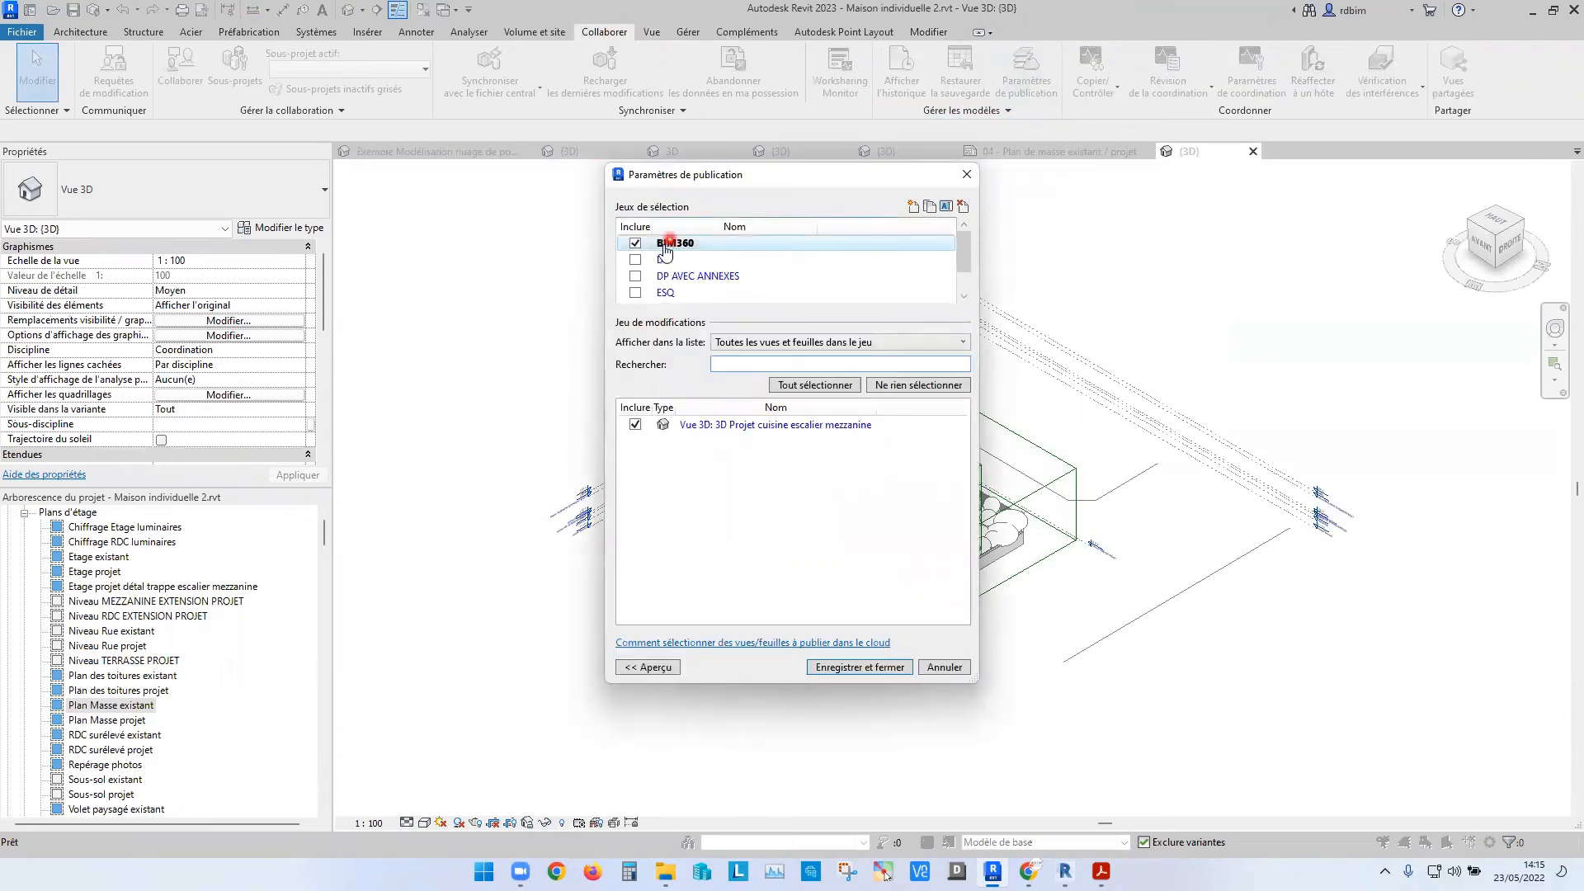
left_click(637, 425)
left_click(717, 438)
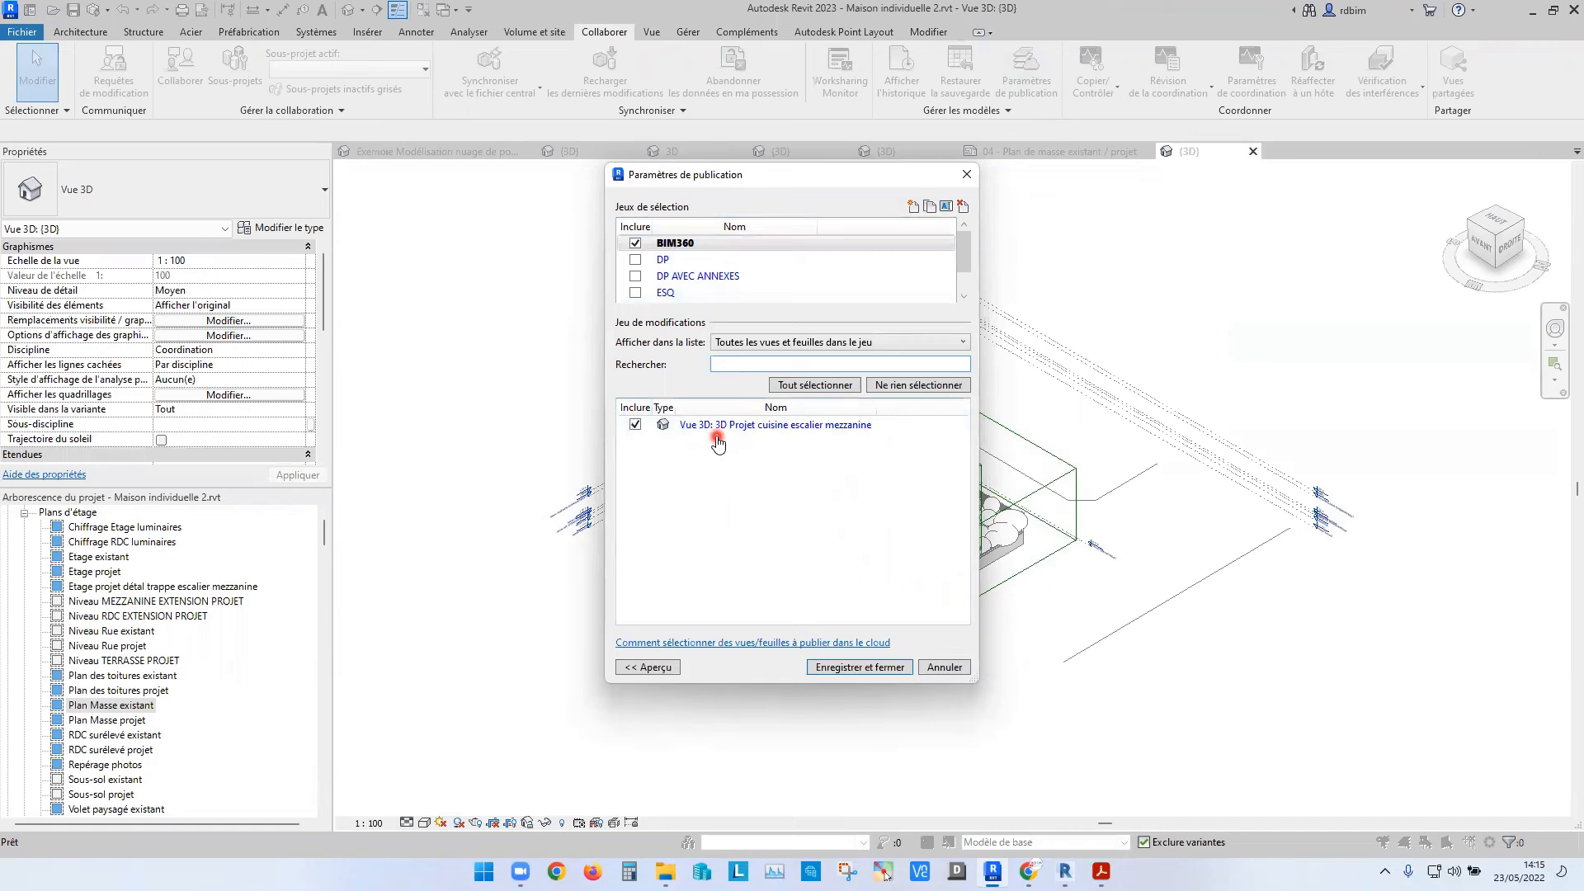
left_click(721, 426)
left_click(721, 401)
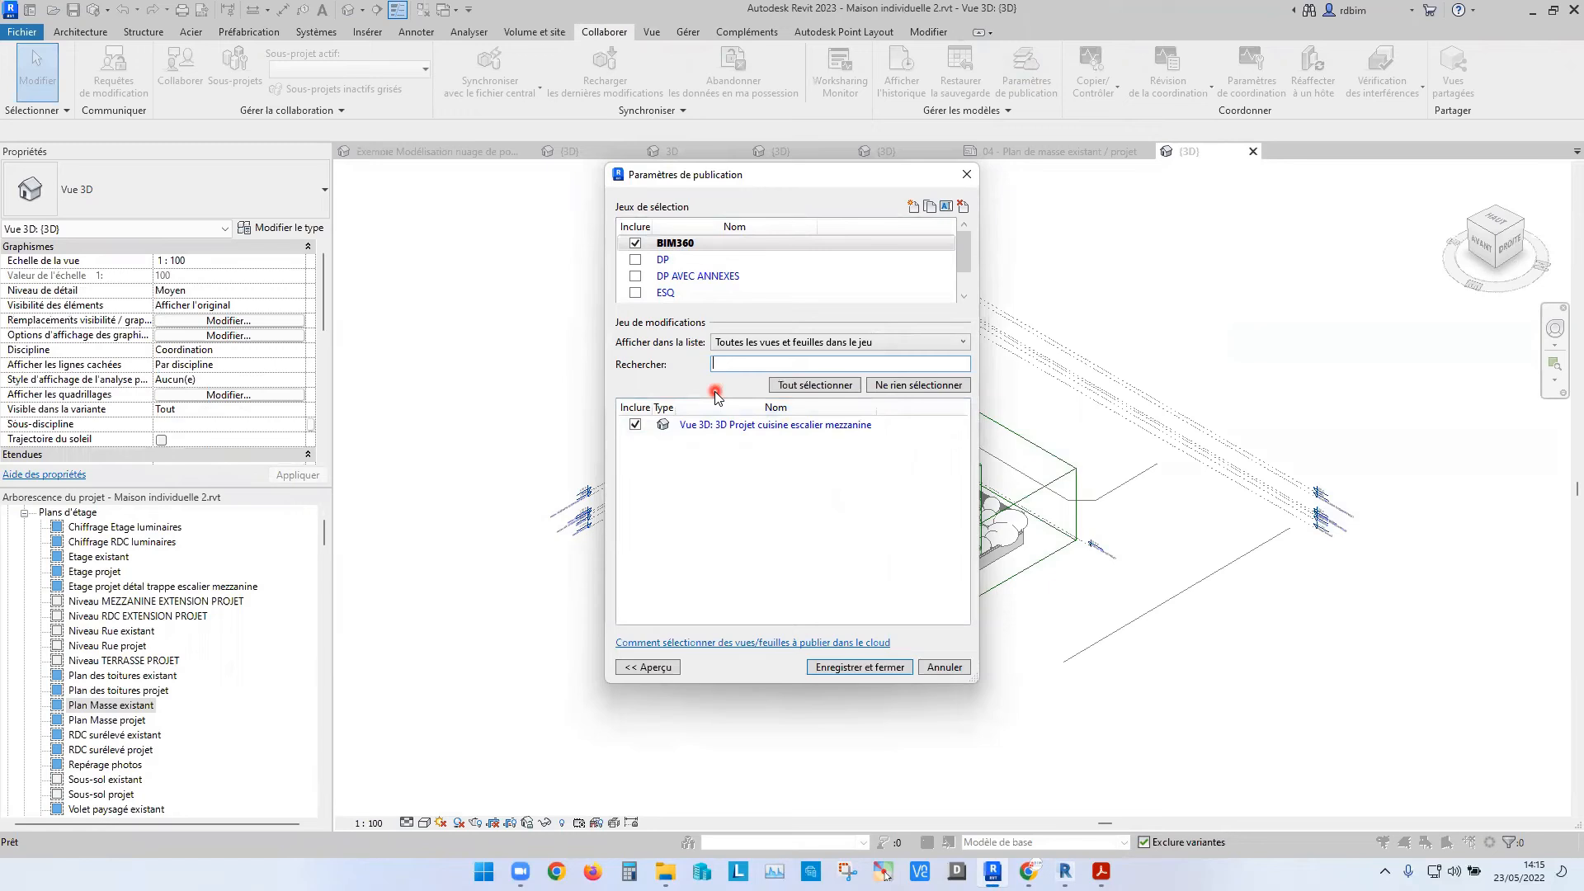
- Try including the DP selection set for publishing, and close the publish settings without saving
left_click(634, 241)
left_click(635, 242)
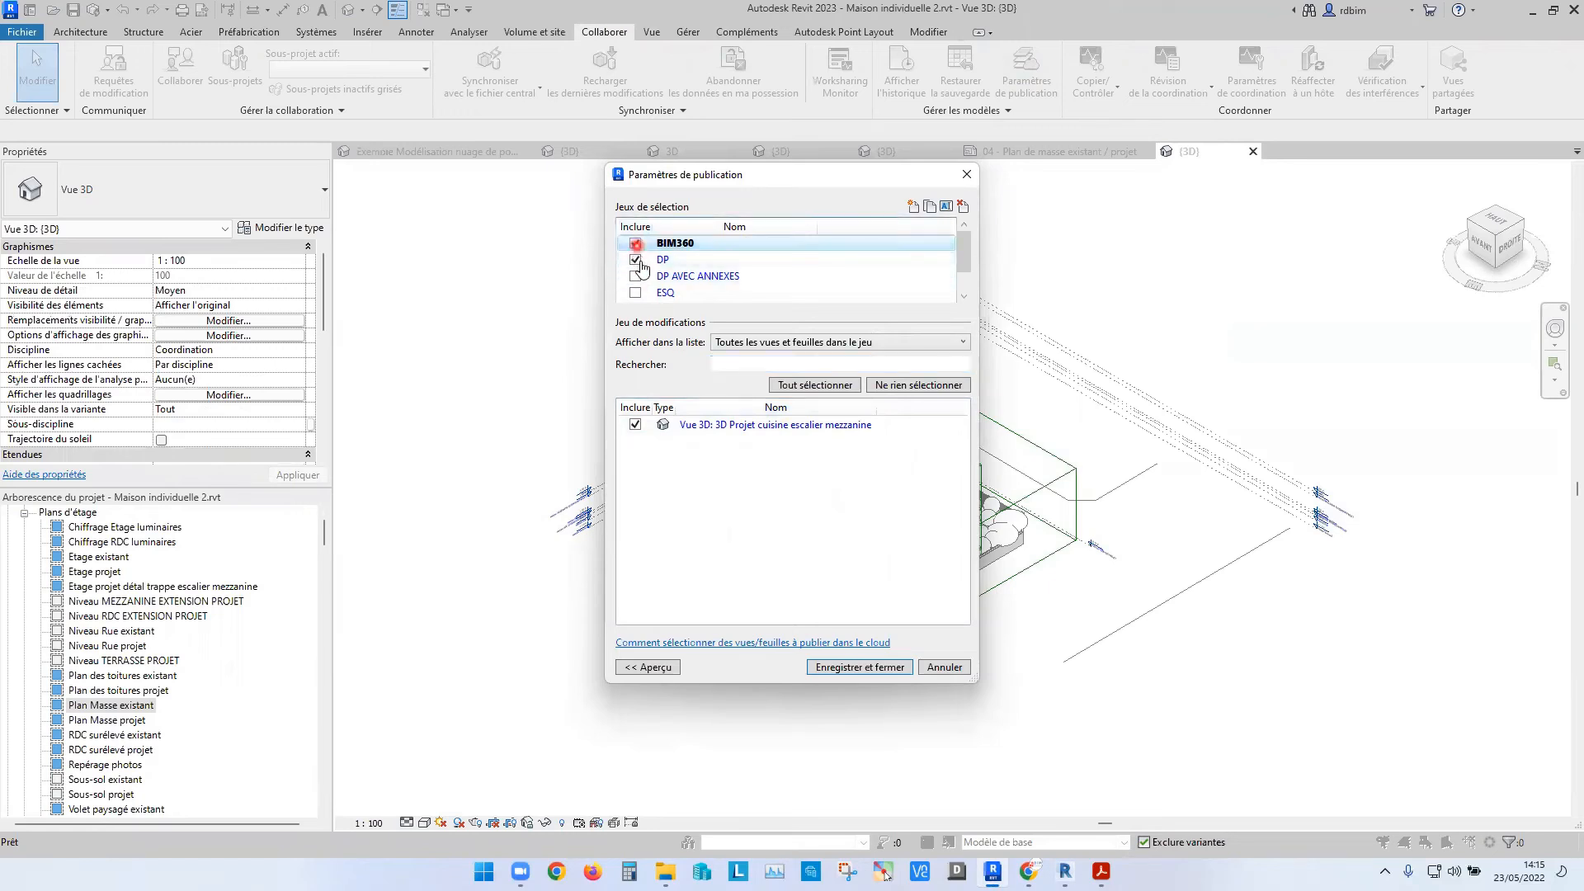
left_click(911, 205)
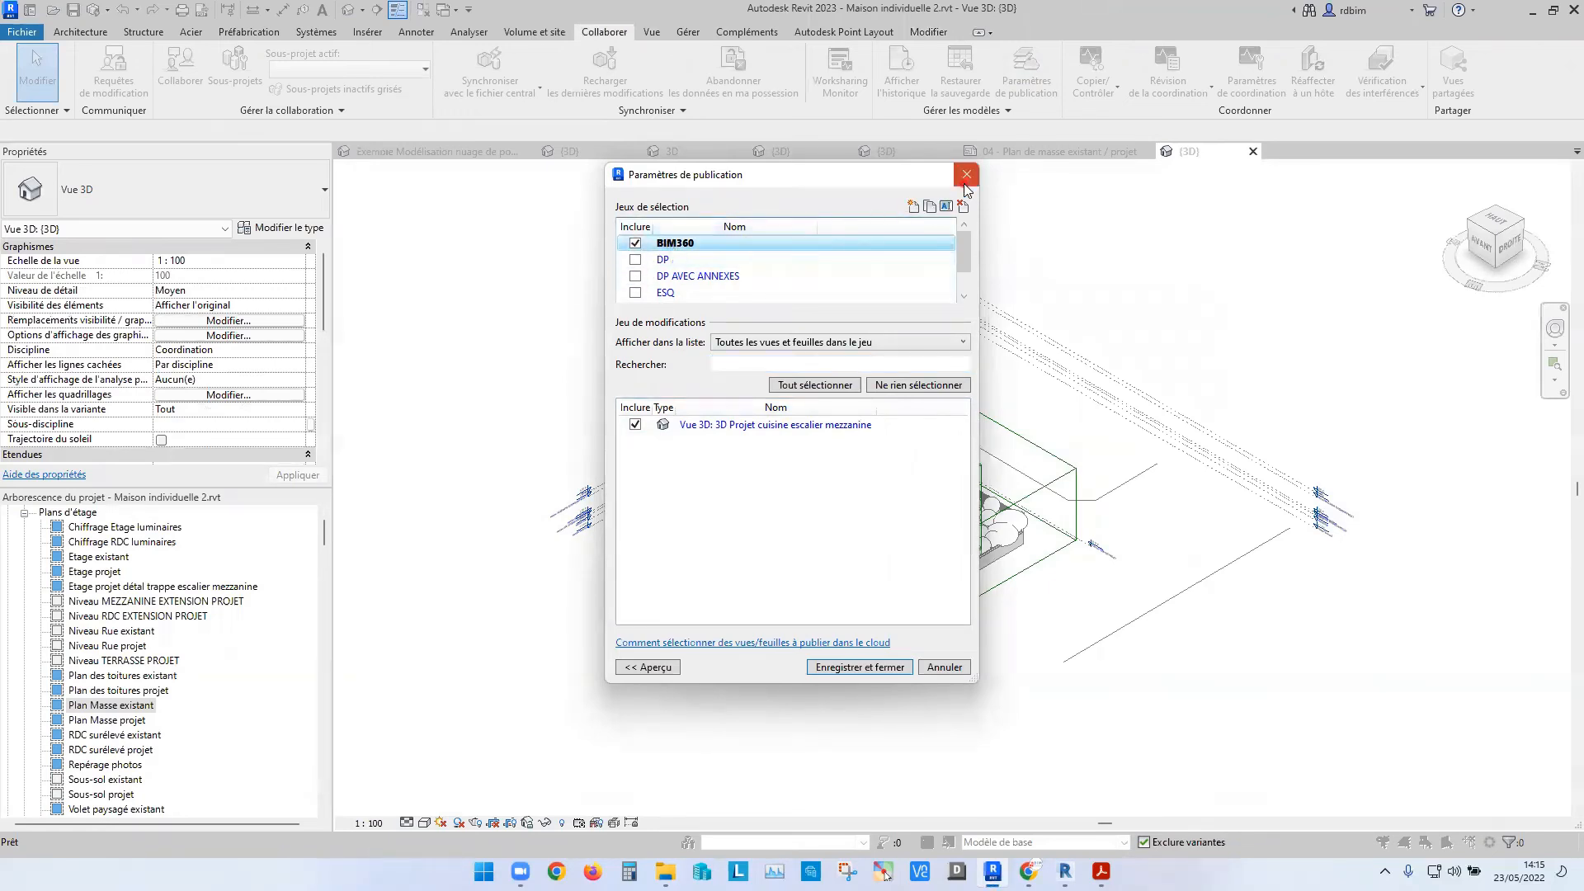
left_click(967, 174)
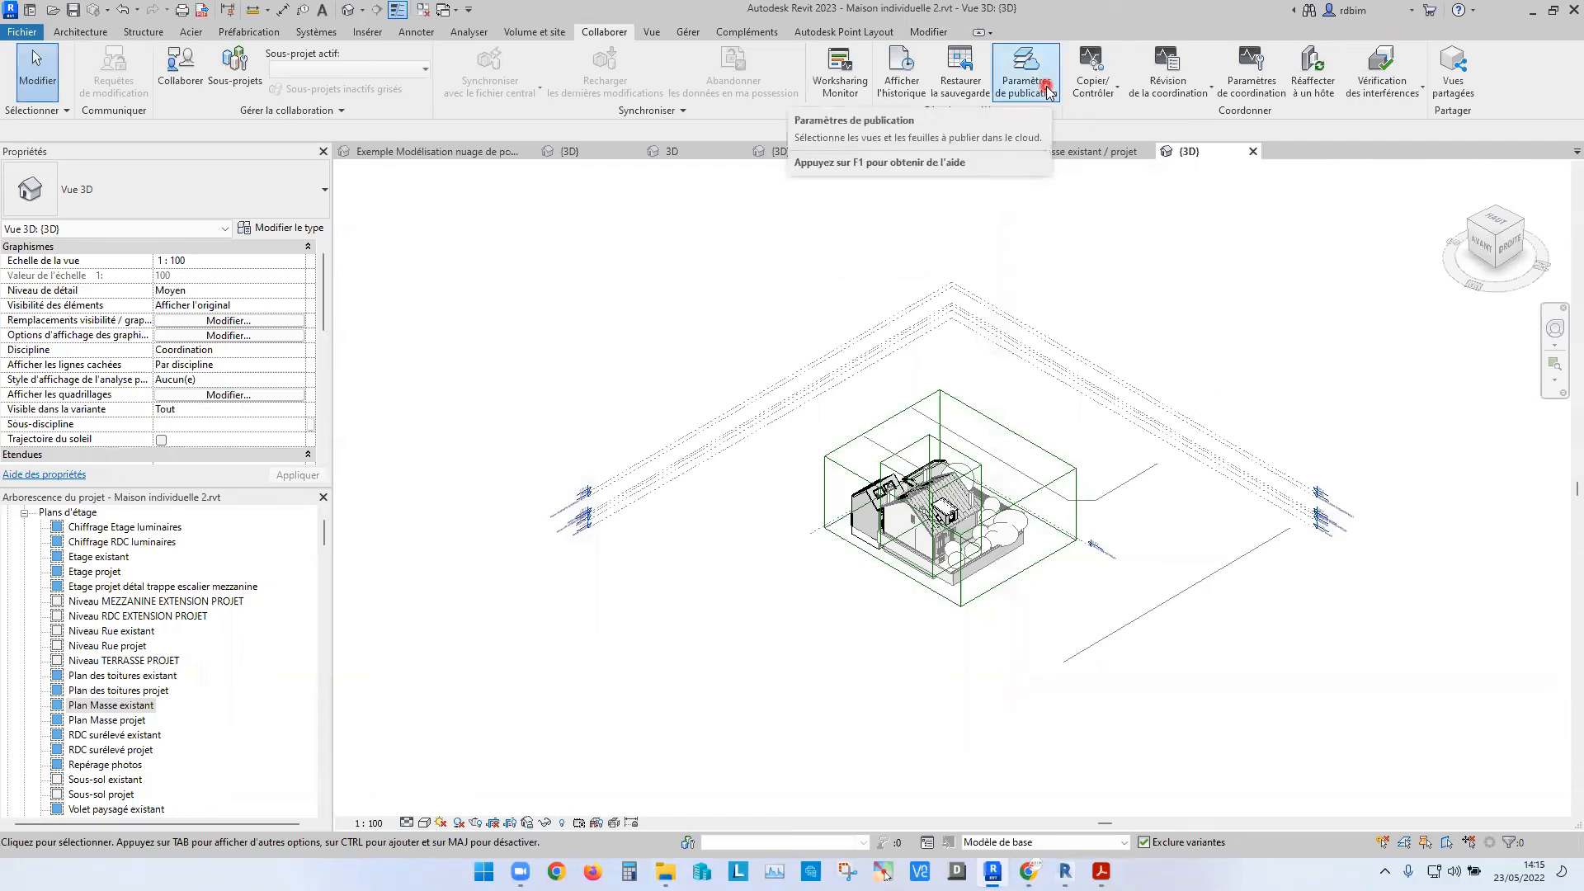
- Close the house project's 3D view and switch from Revit to the browser showing Autodesk Viewer
left_click(1252, 151)
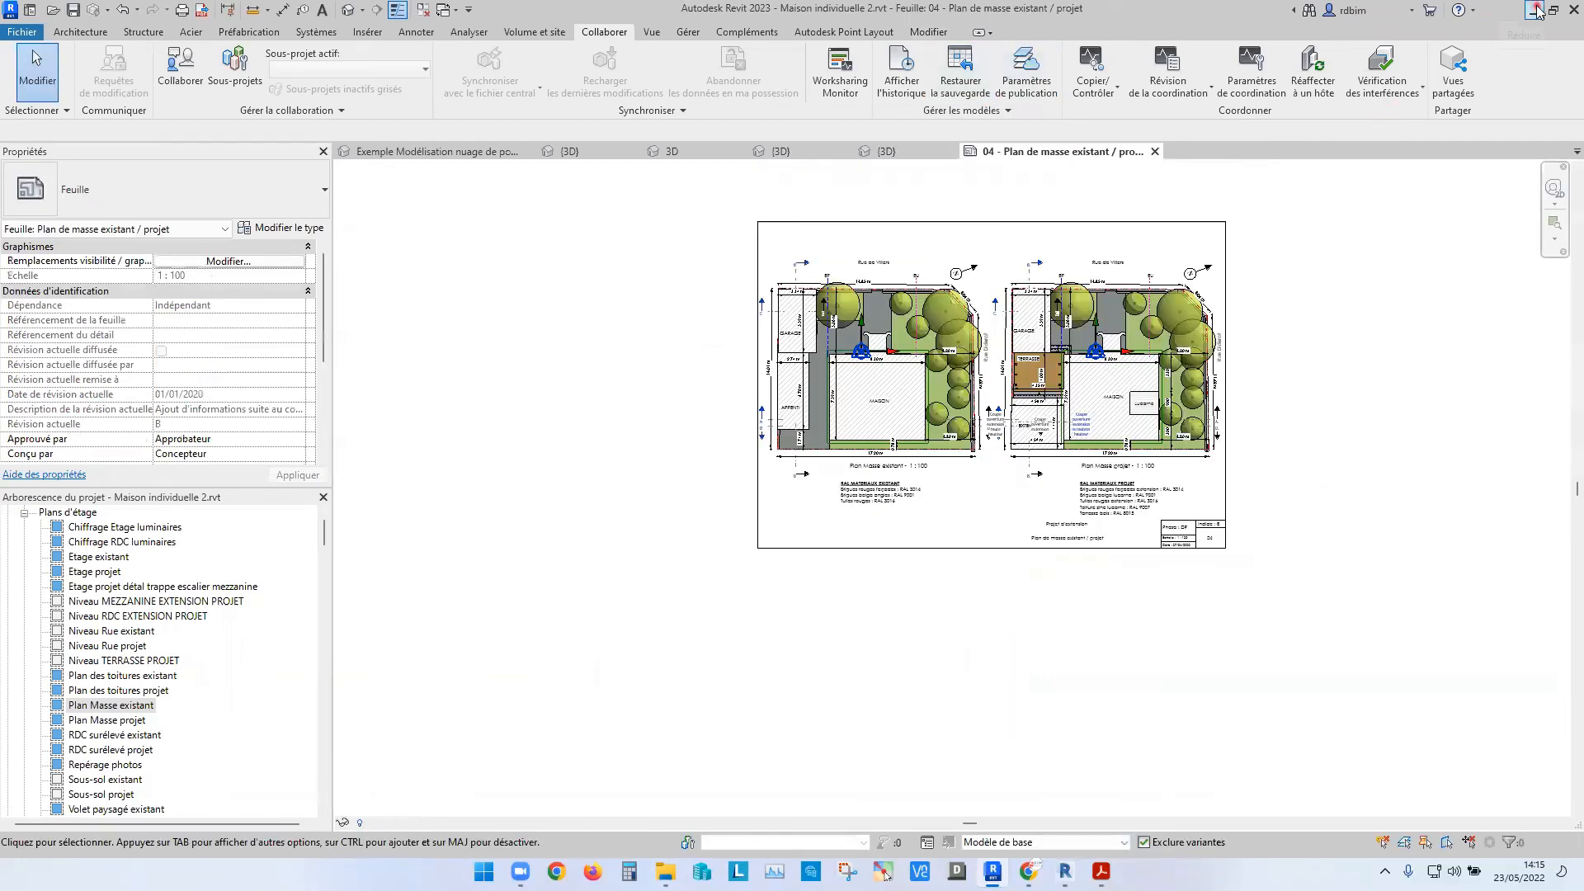
left_click(1535, 9)
- Duplicate the Autodesk Viewer browser tab and open the design views list in the copy
right_click(312, 17)
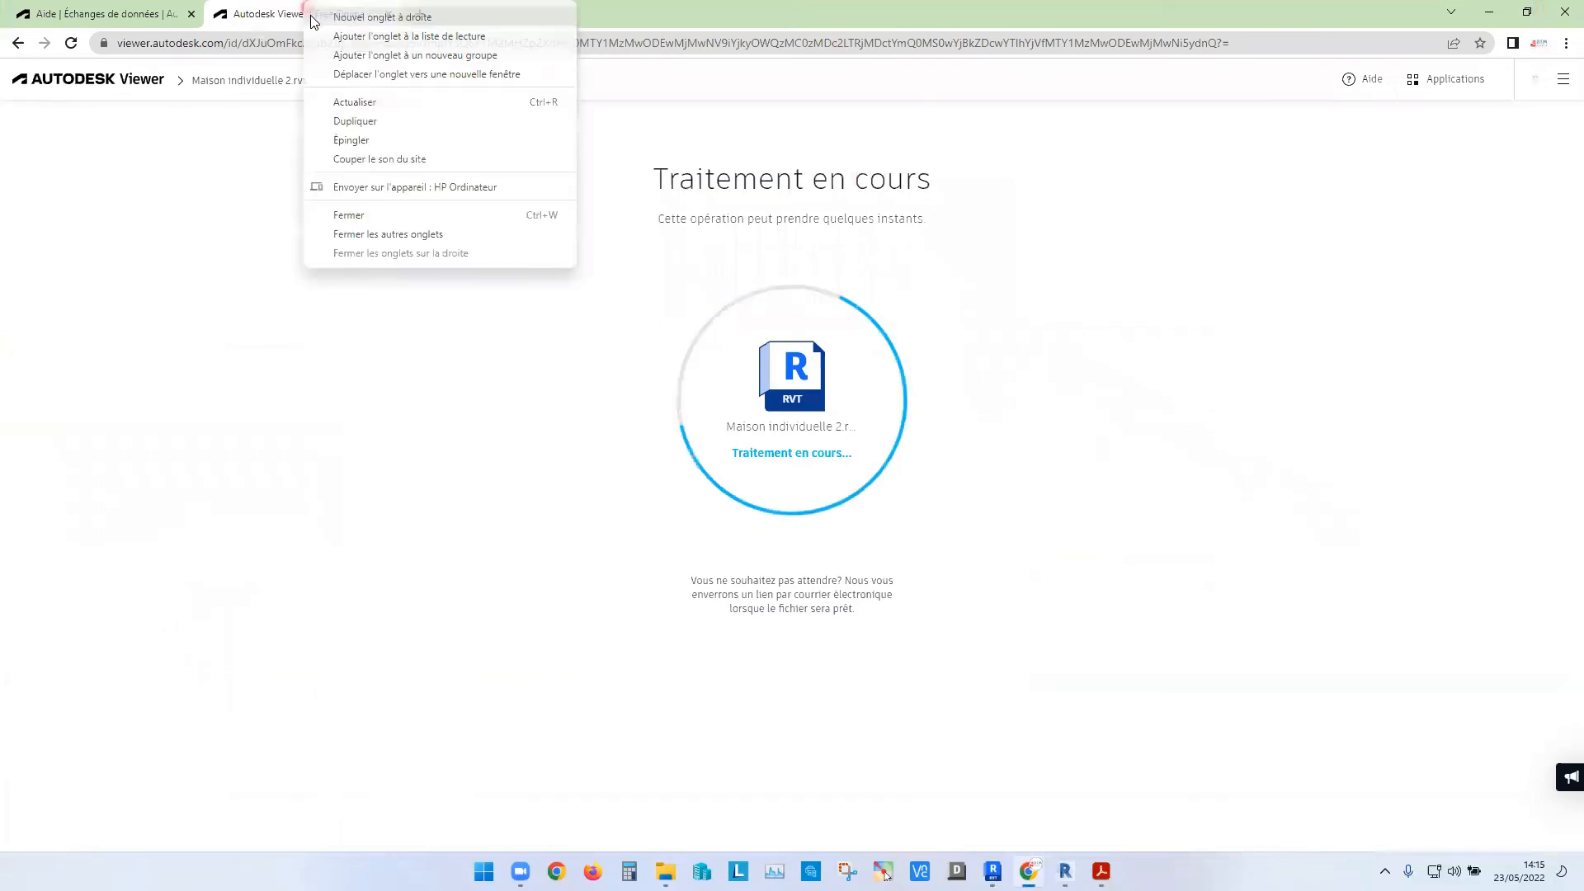
left_click(359, 121)
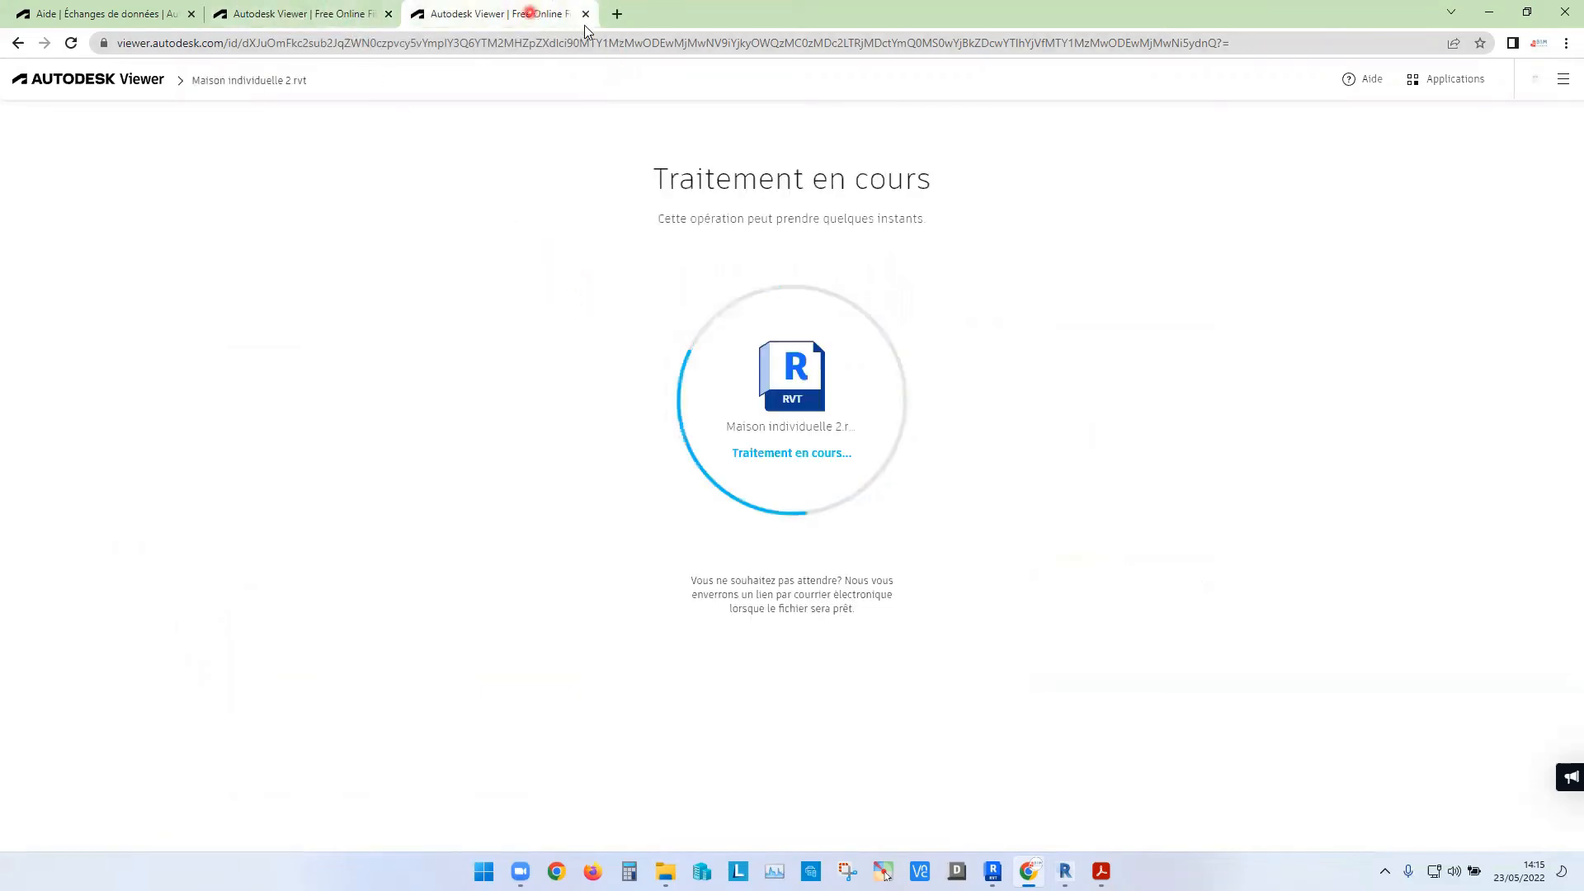
left_click(318, 43)
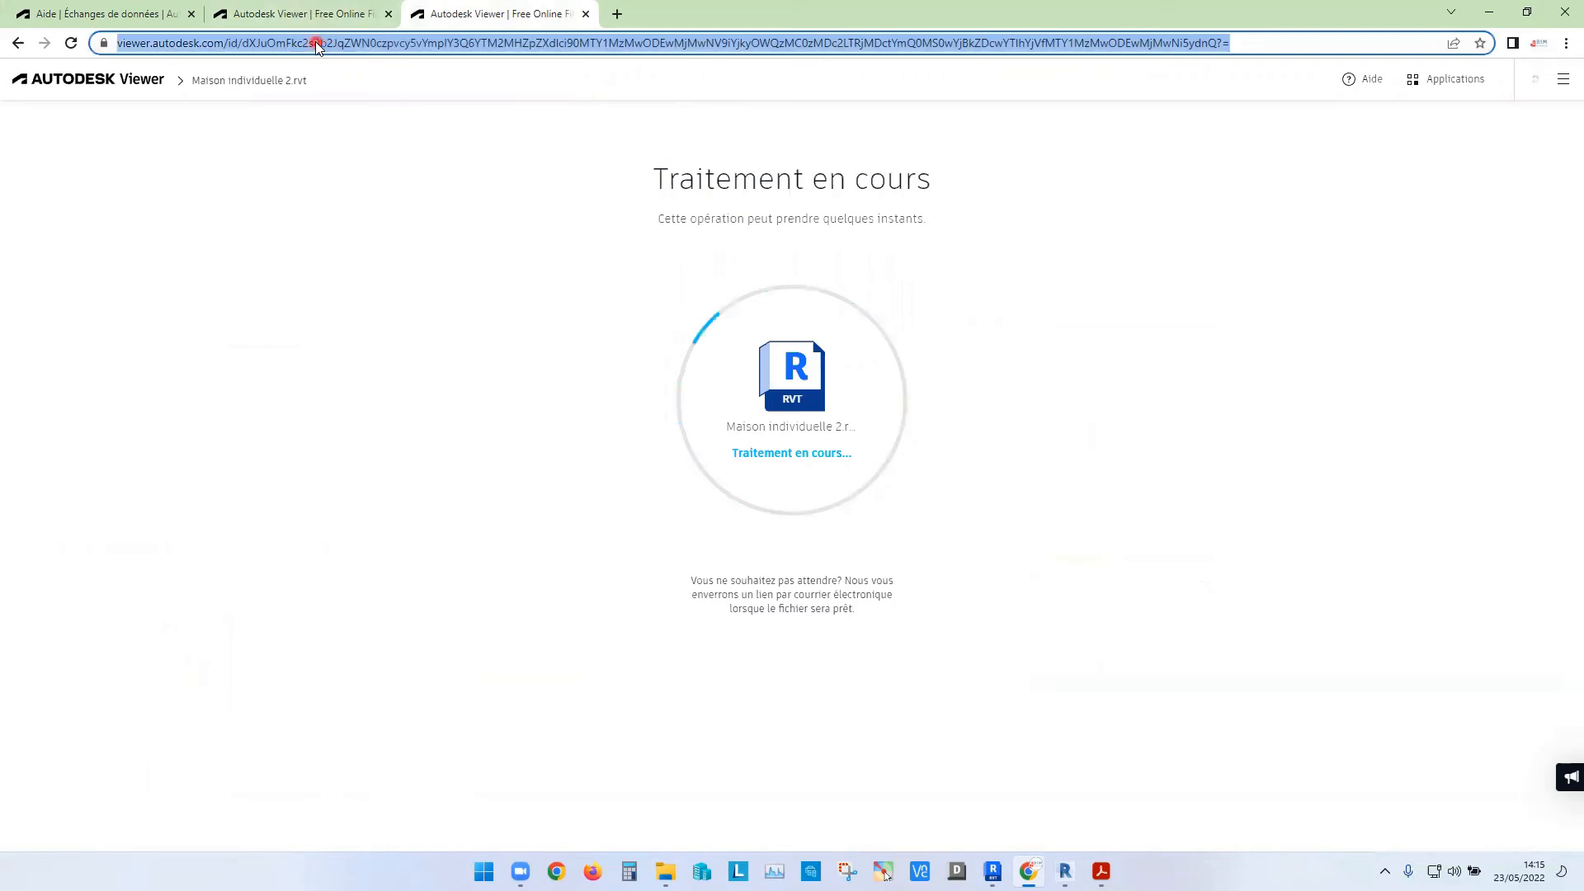
type("vie")
key("Return")
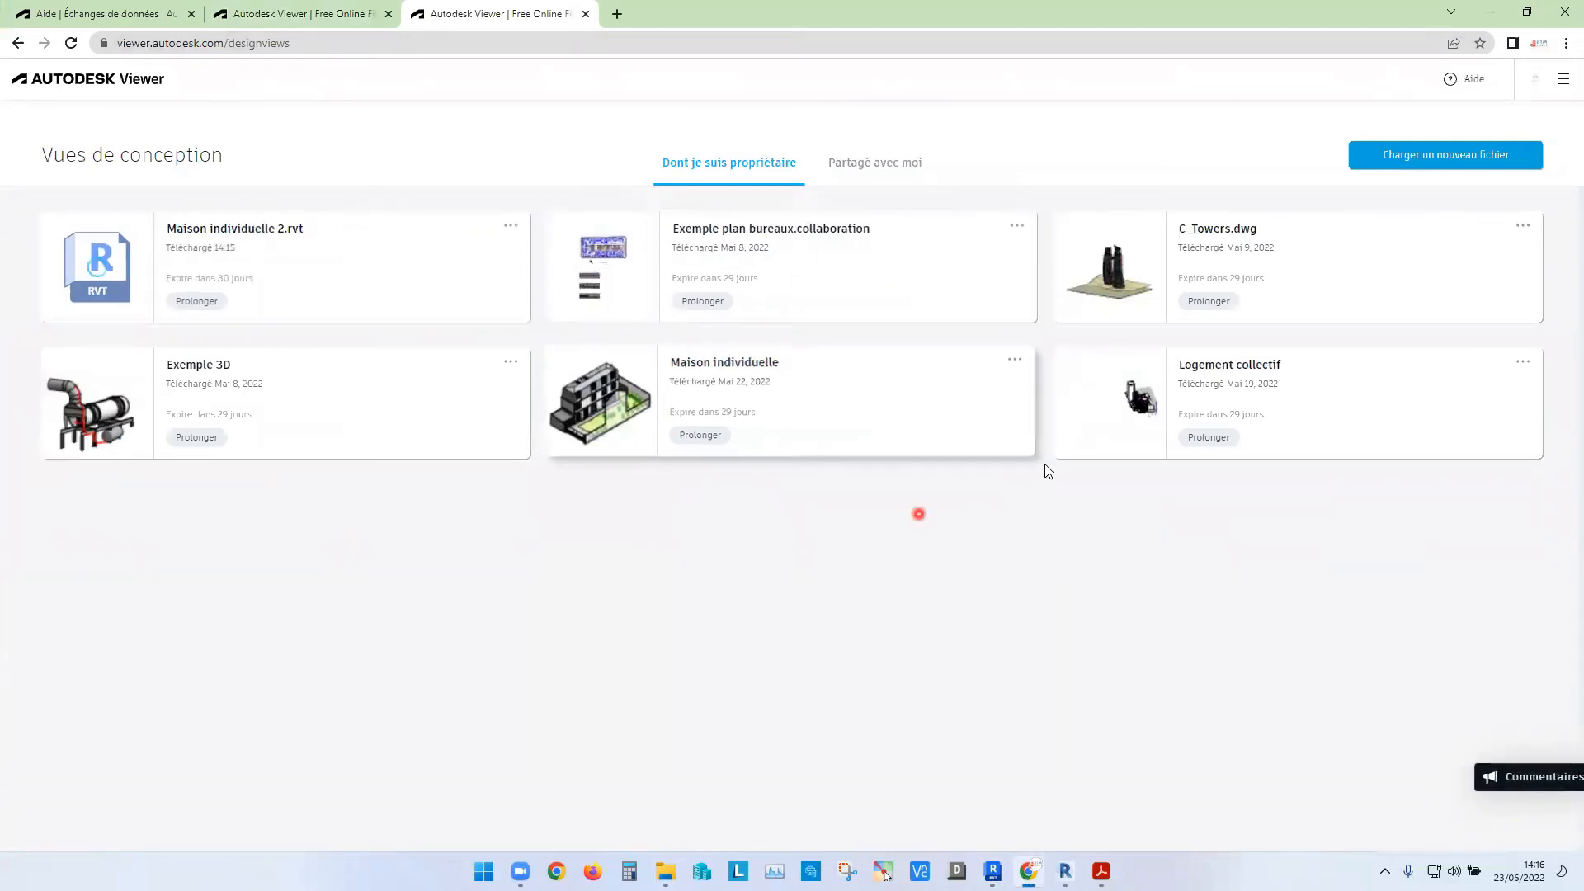
- Open the Exemple 3D design, examine the equipment model from another angle, and return to the design views list
left_click(199, 371)
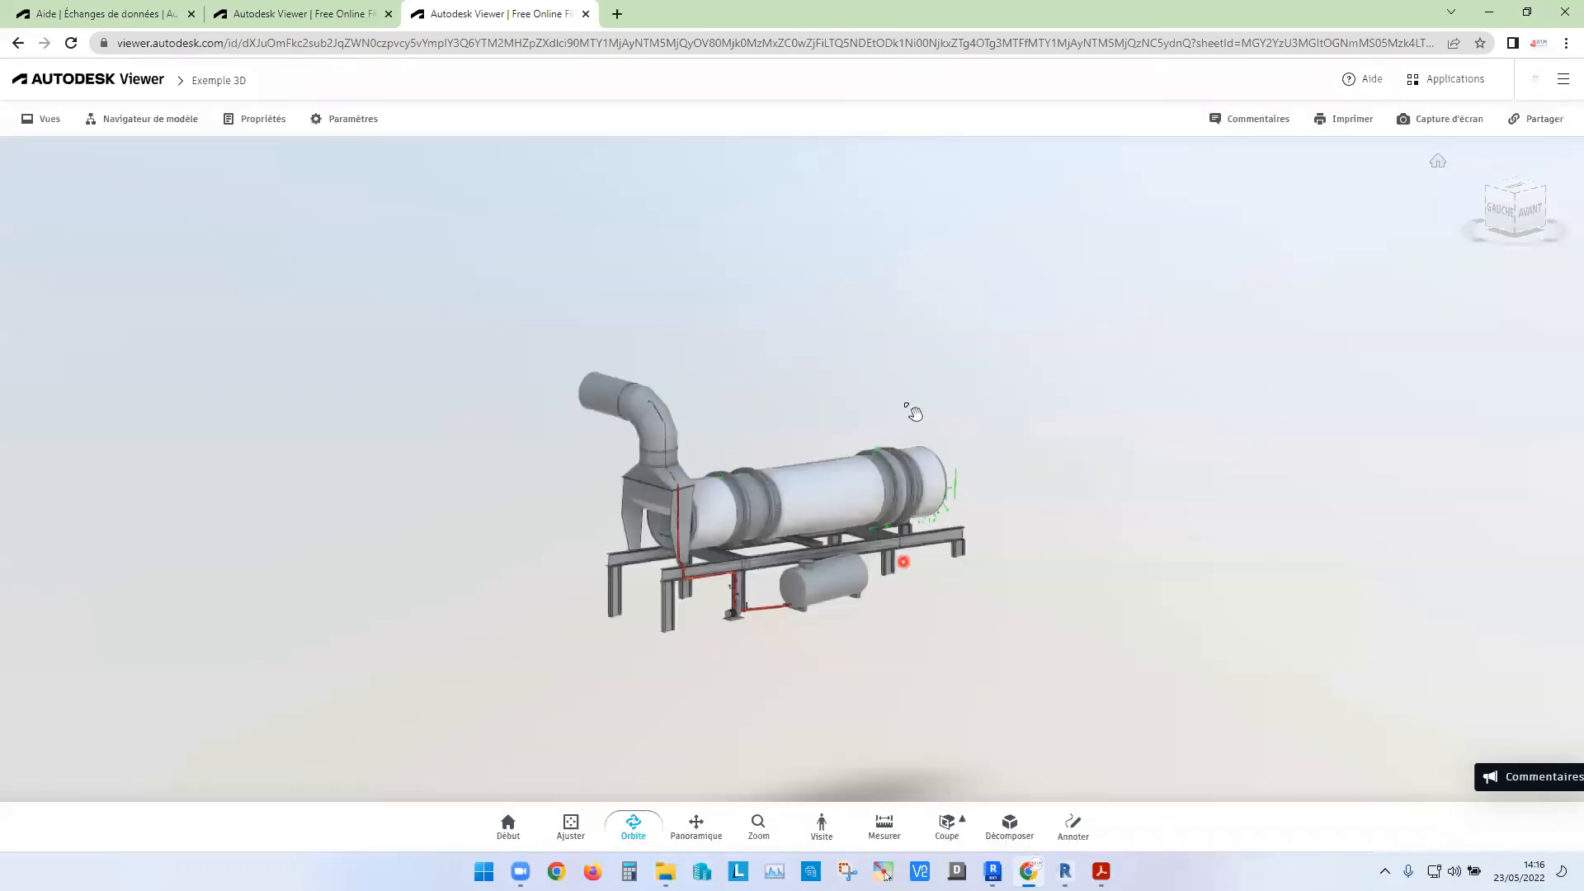
left_click_drag(913, 412, 835, 478)
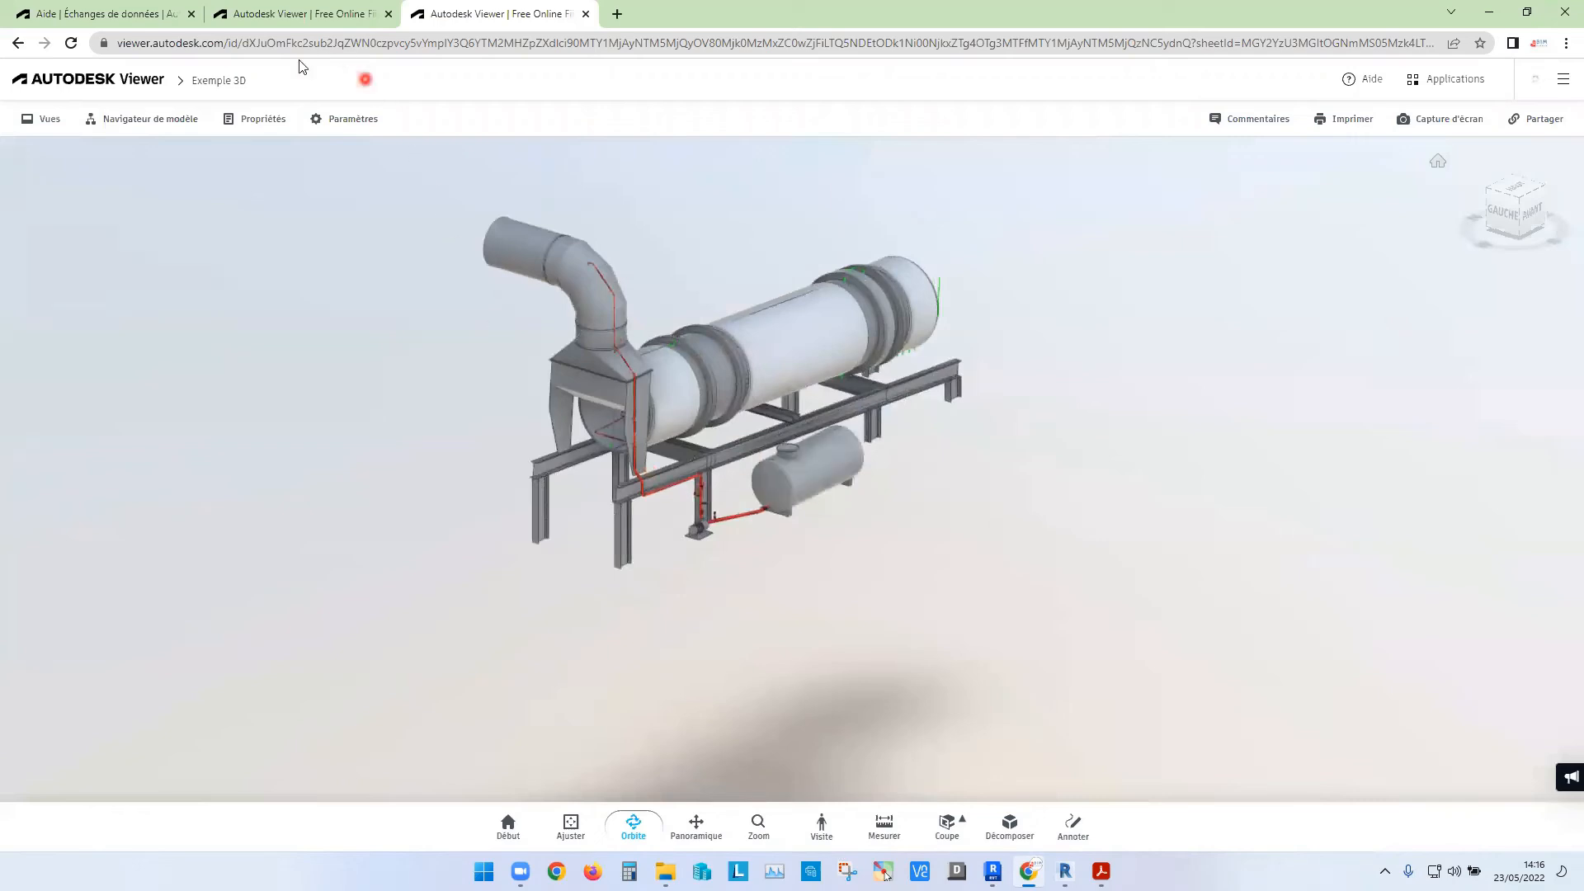
left_click(131, 87)
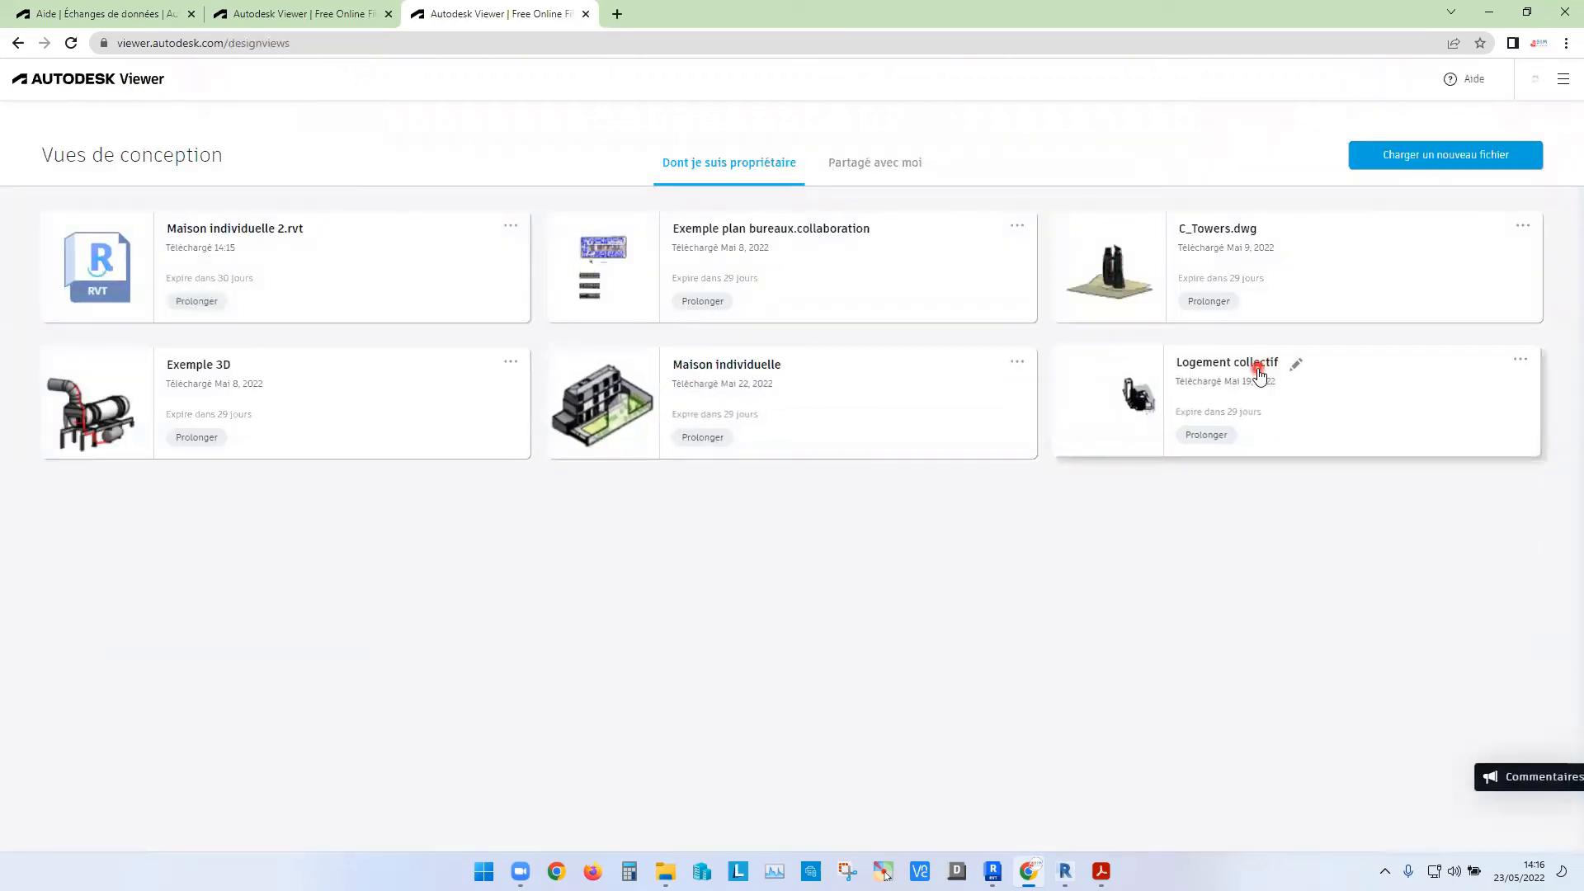
- Open C_Towers.dwg, examine its 2D view and the towers in 3D Views, and return to the design views list
left_click(1209, 234)
left_click_drag(988, 489, 1047, 413)
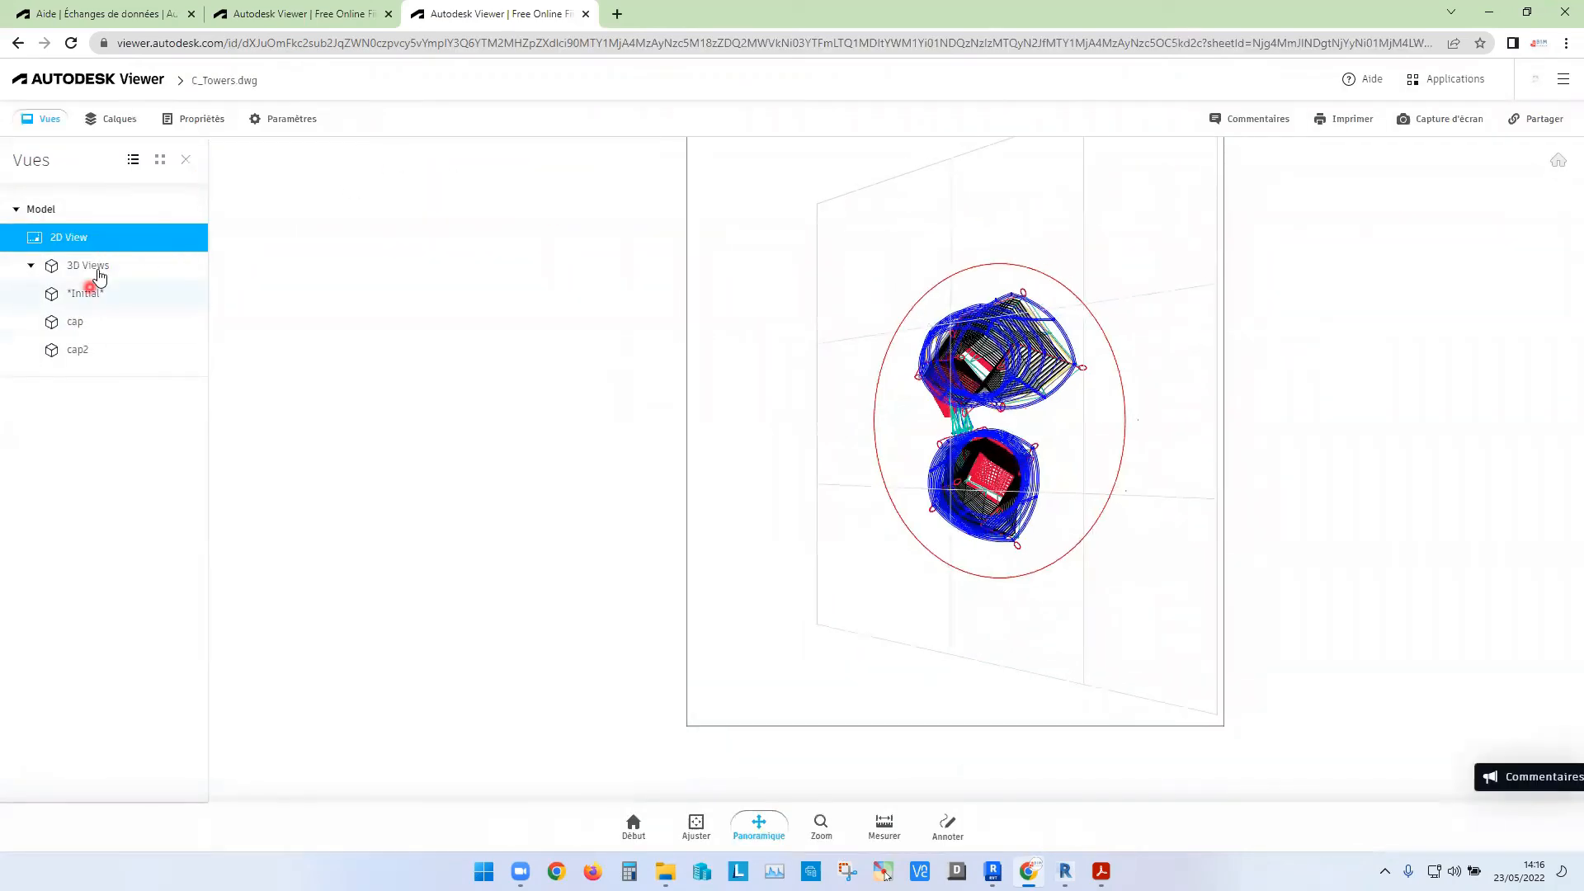
left_click(97, 267)
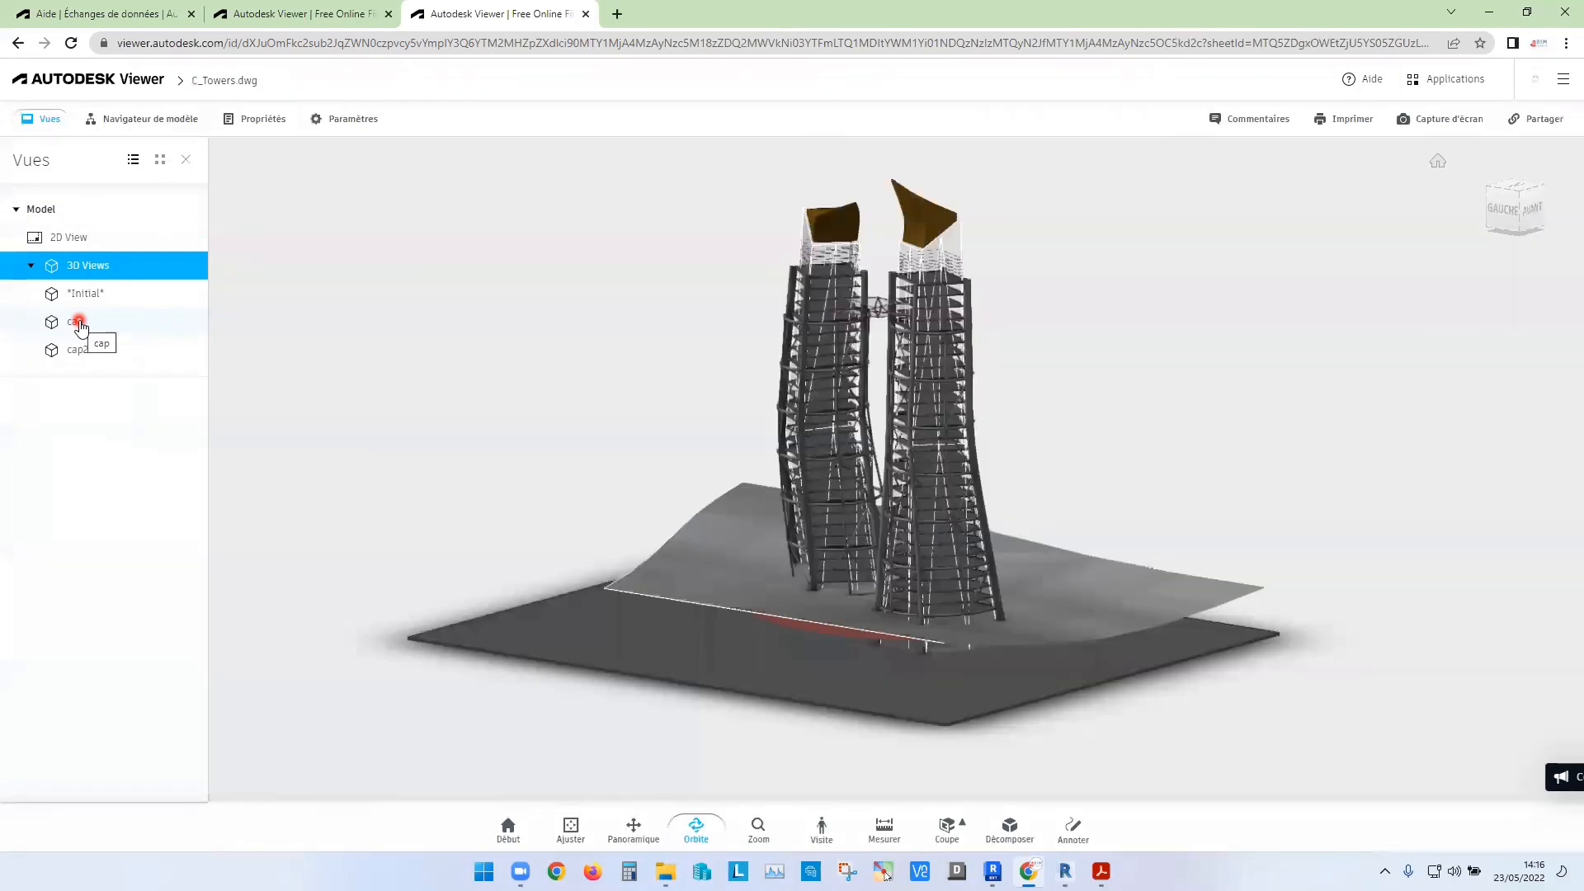
mouse_move(1099, 489)
left_mouse_down()
mouse_move(753, 501)
mouse_move(1305, 481)
mouse_move(1089, 501)
left_mouse_up()
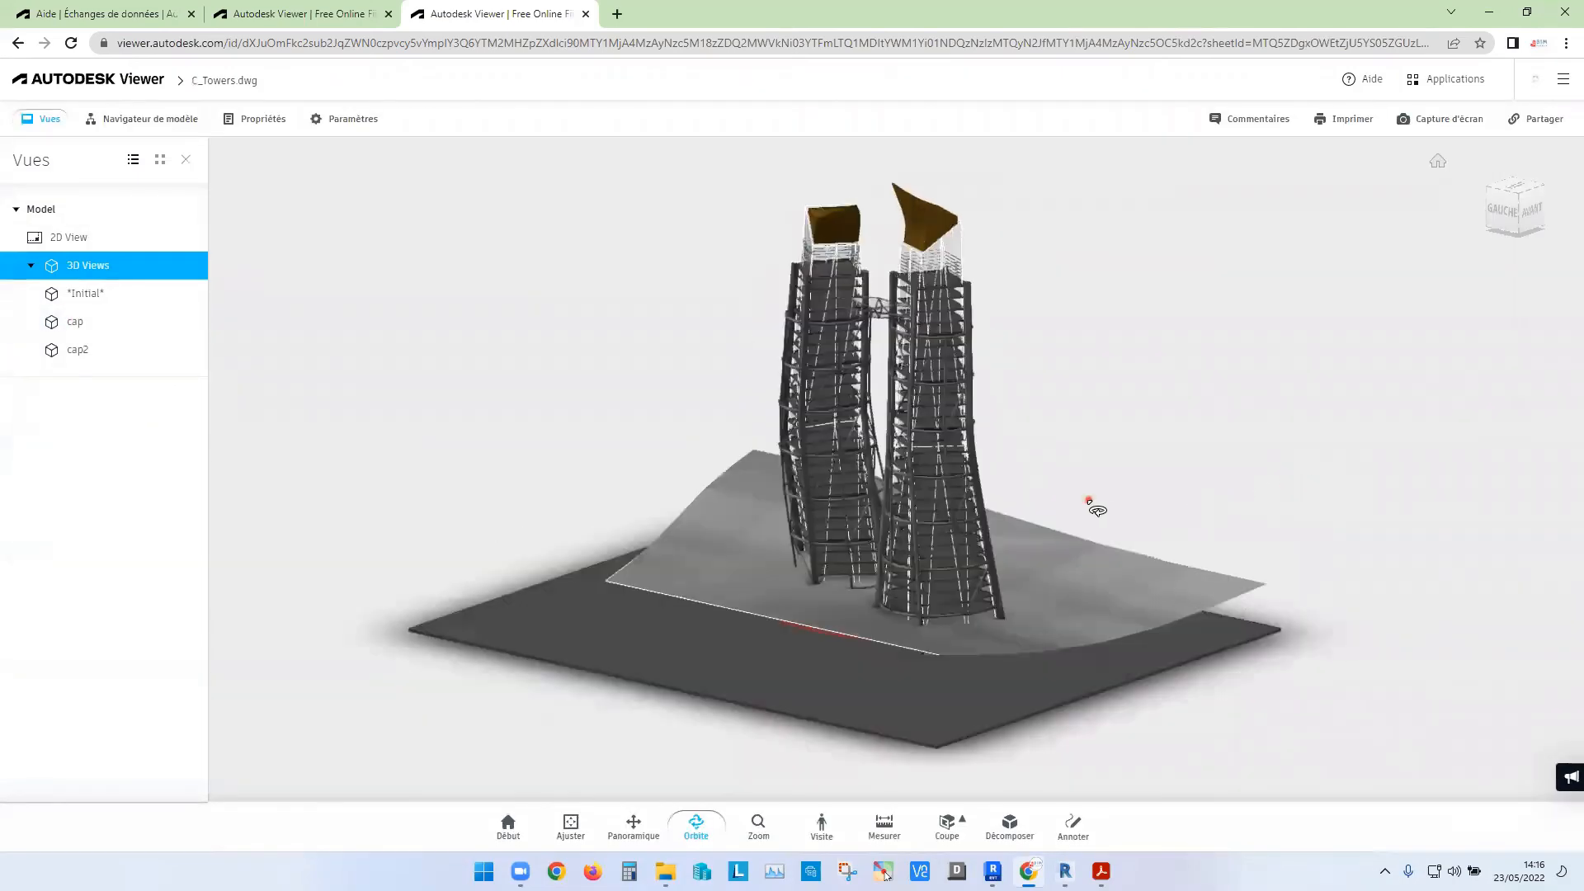
left_click(157, 83)
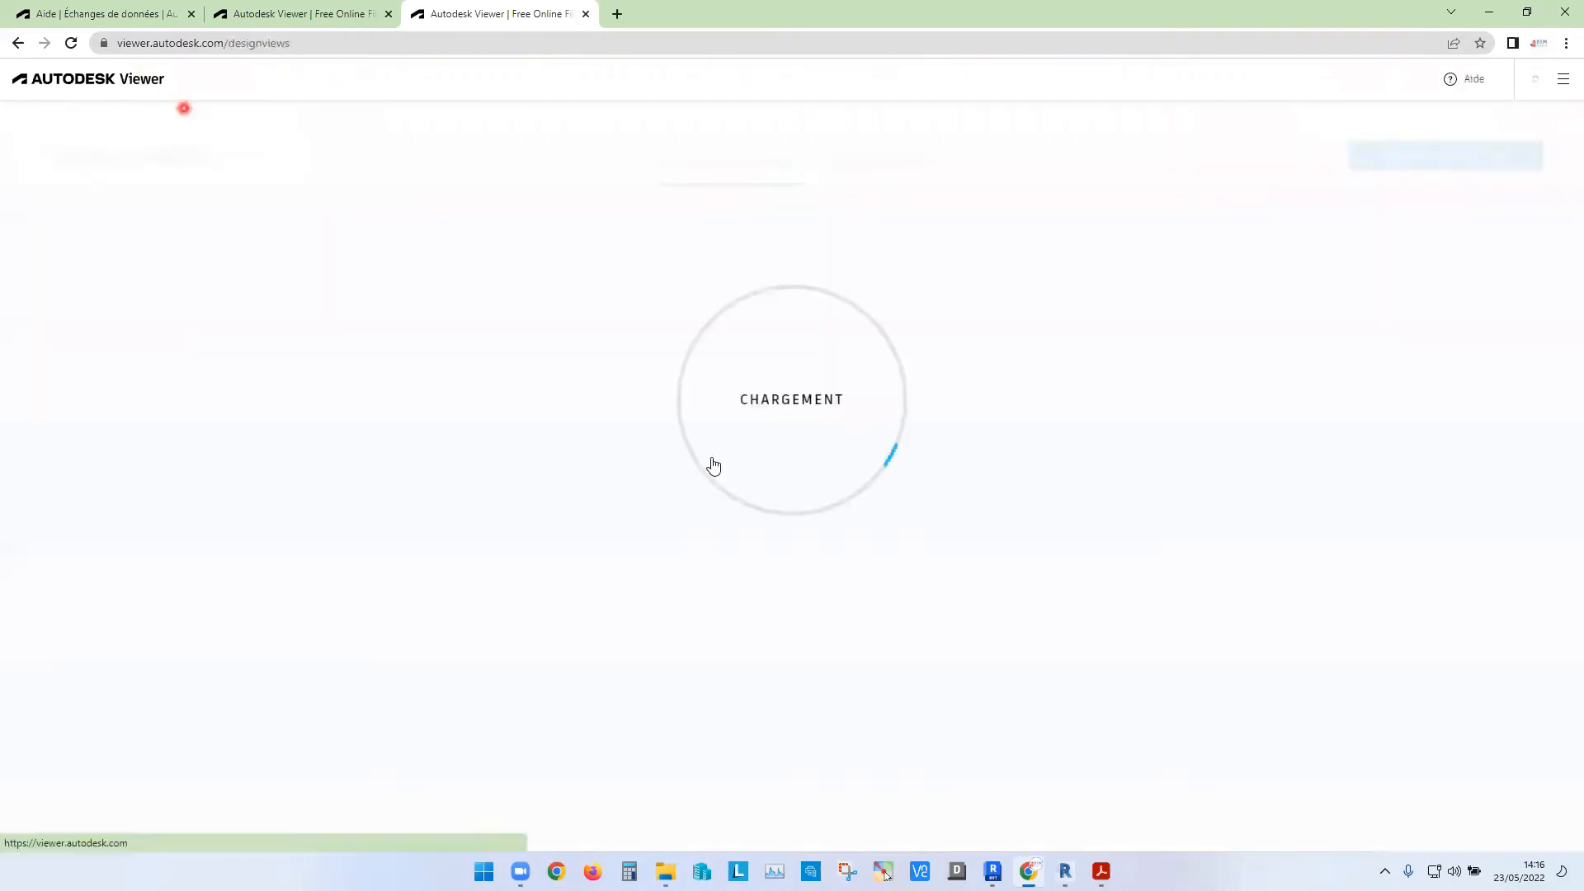
- Open the Maison individuelle design, copy its sharing link, and close the sharing options
left_click(716, 368)
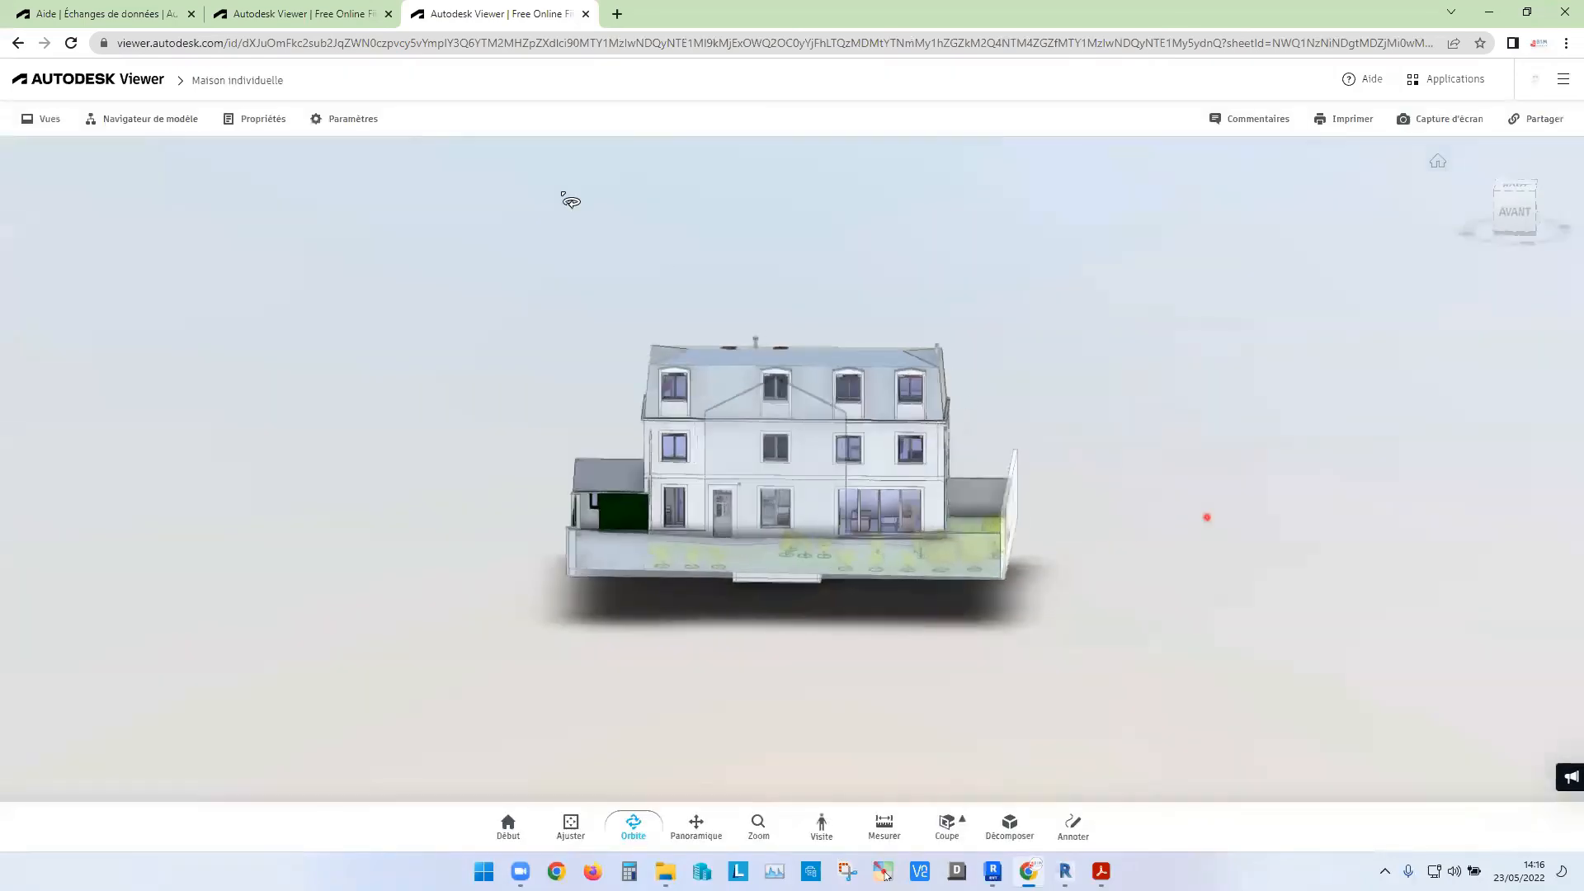
left_click_drag(951, 275, 1124, 357)
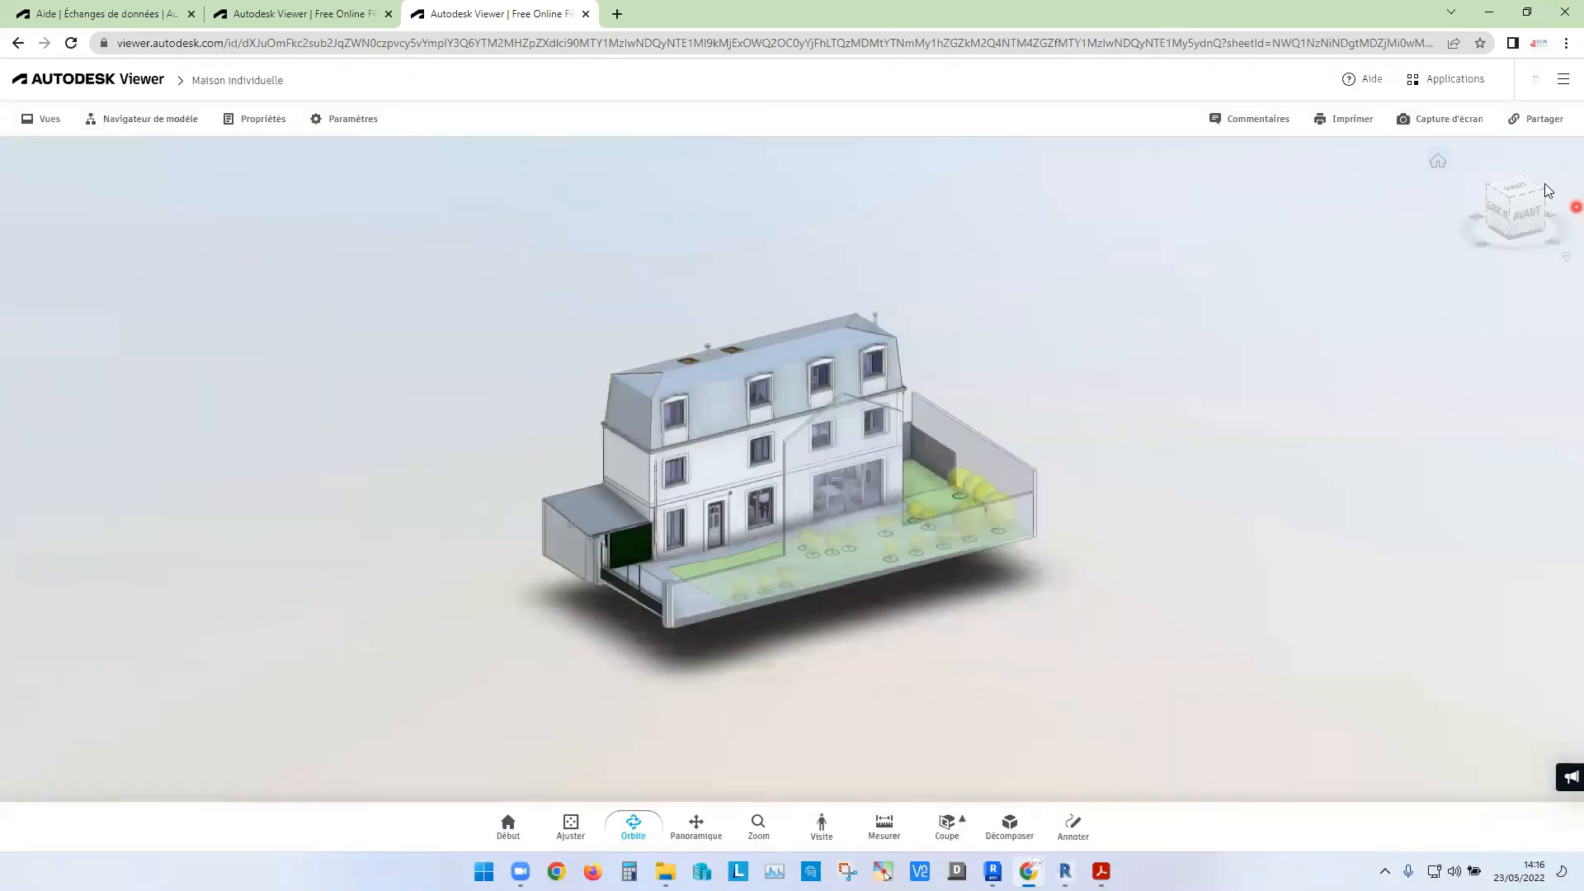
left_click(1536, 121)
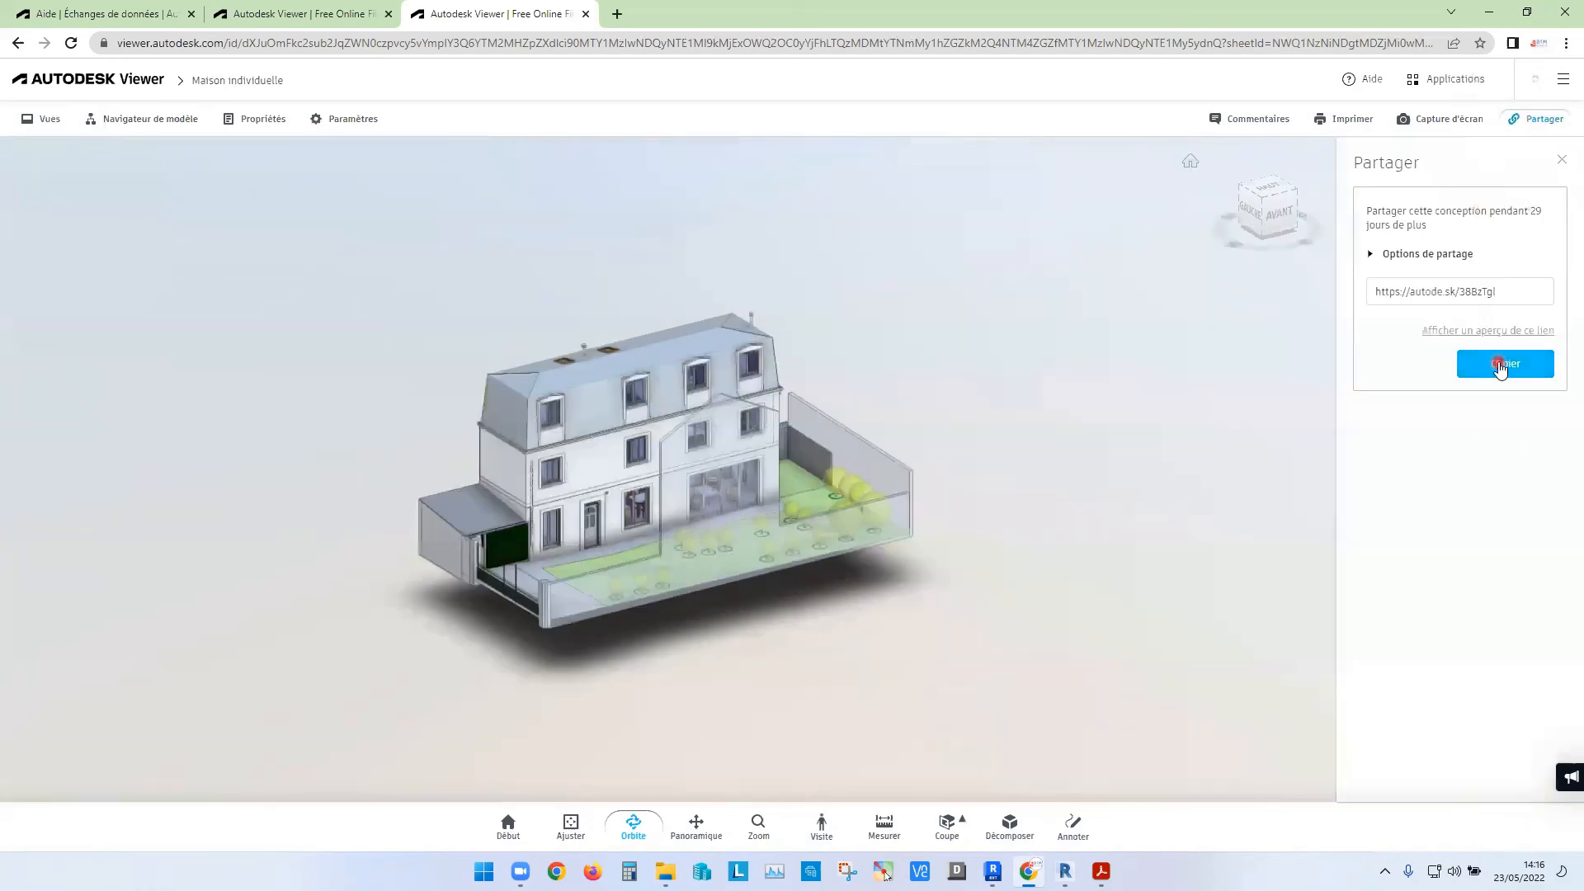
left_click(1500, 366)
left_click(1500, 366)
left_click(1562, 160)
- Section the house with a Z plane down to the ground floor, examine the interior, and return to the design views list
left_click_drag(715, 477, 810, 601)
left_click(949, 825)
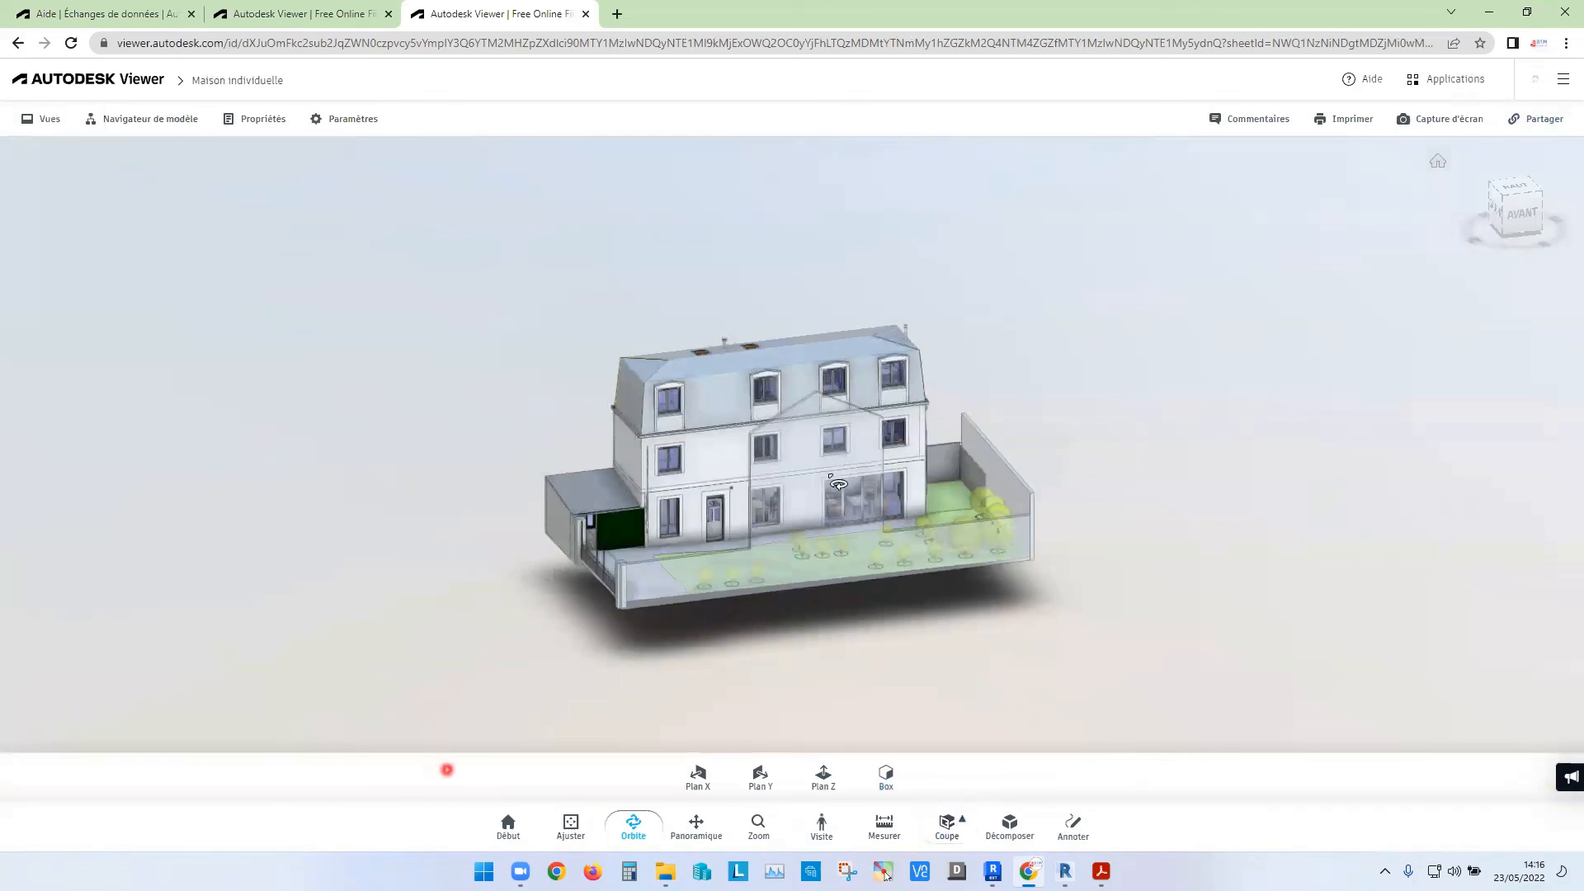
left_click(824, 777)
left_click_drag(793, 375, 843, 553)
scroll(922, 419, "up", 3)
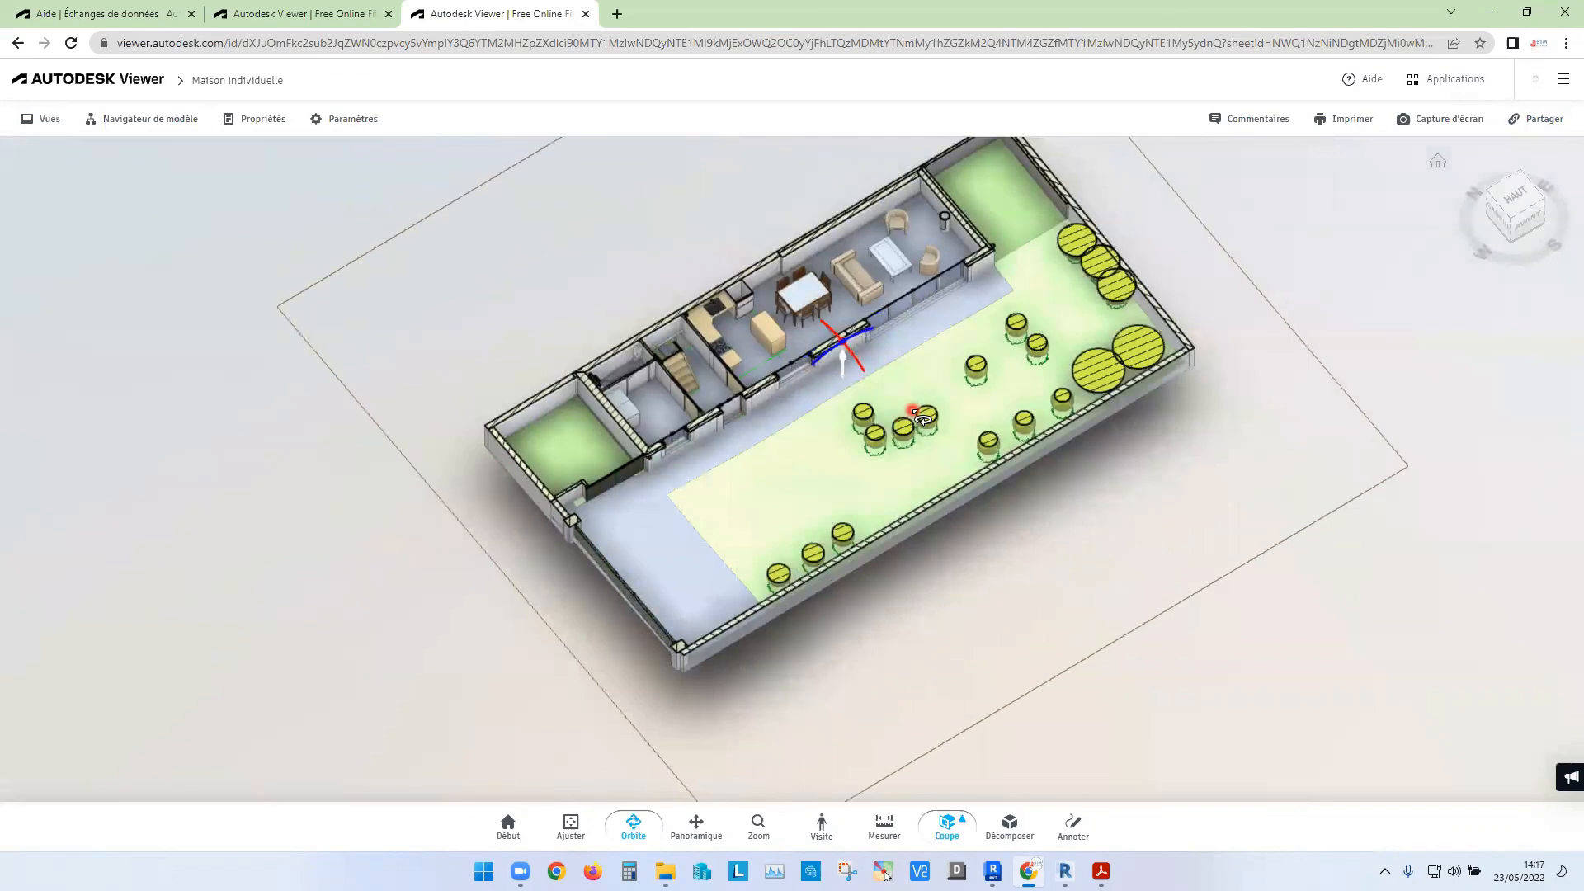
left_click(128, 85)
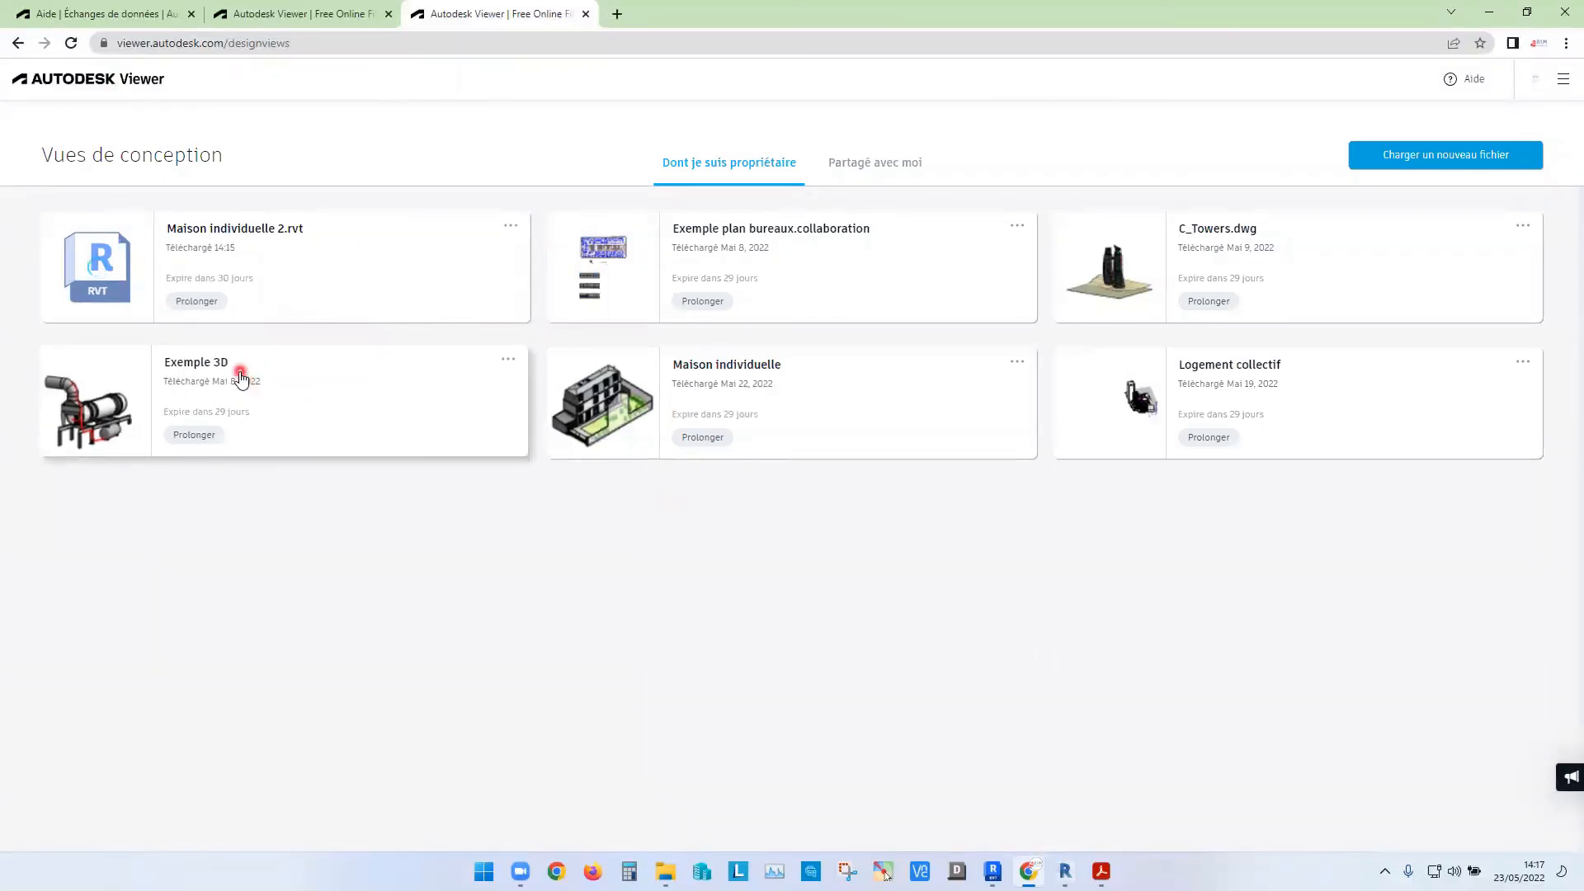
- Extend the expiration of the Exemple 3D design view
left_click(211, 438)
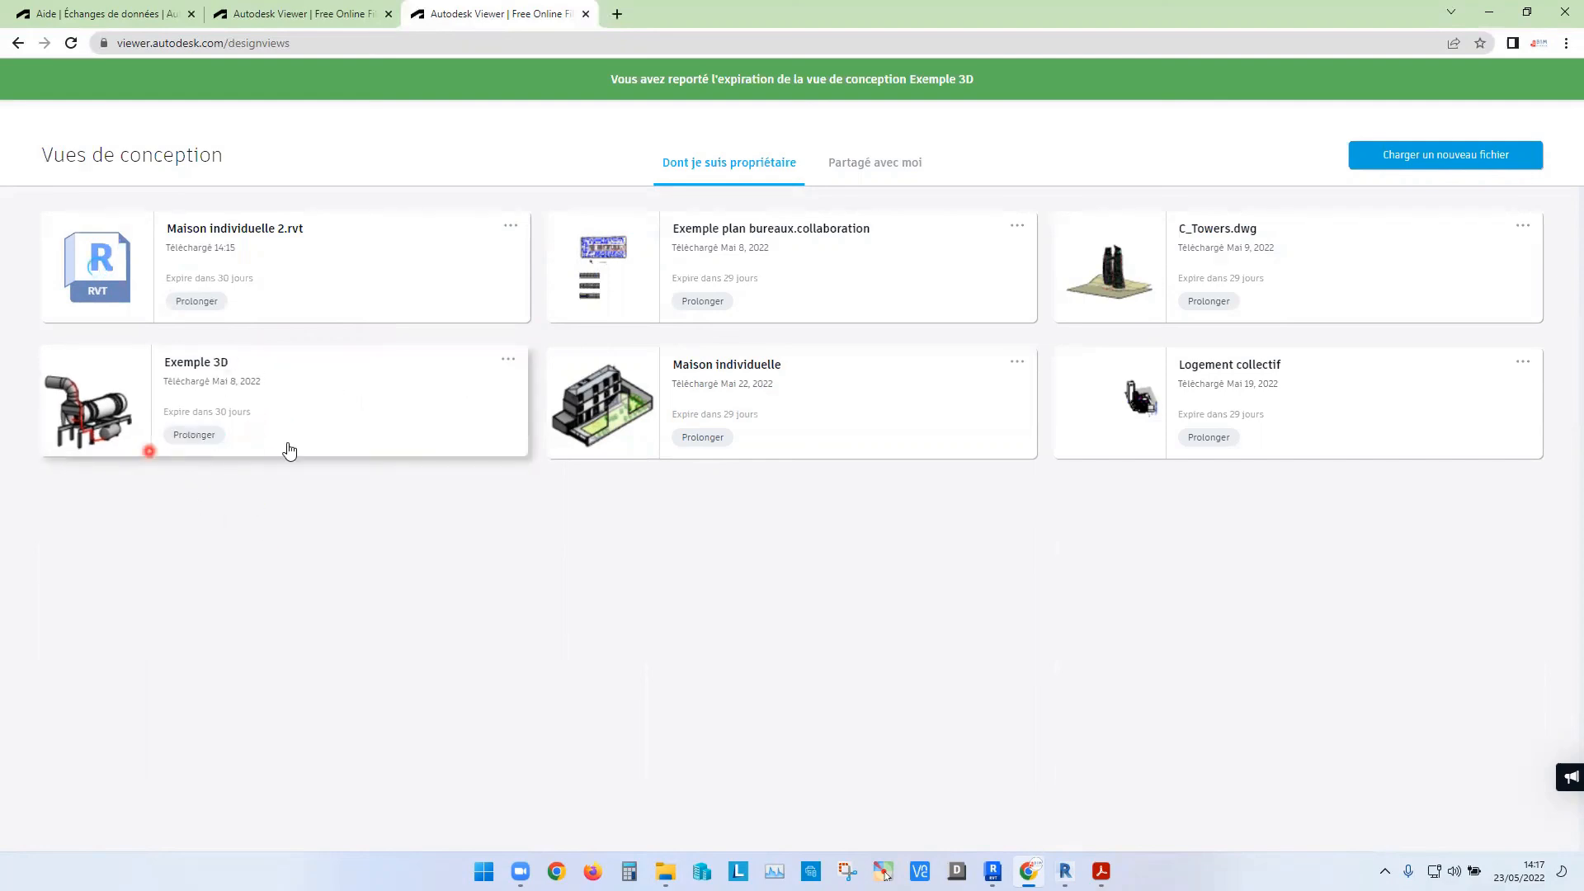
mouse_move(268, 233)
key("ctrl")
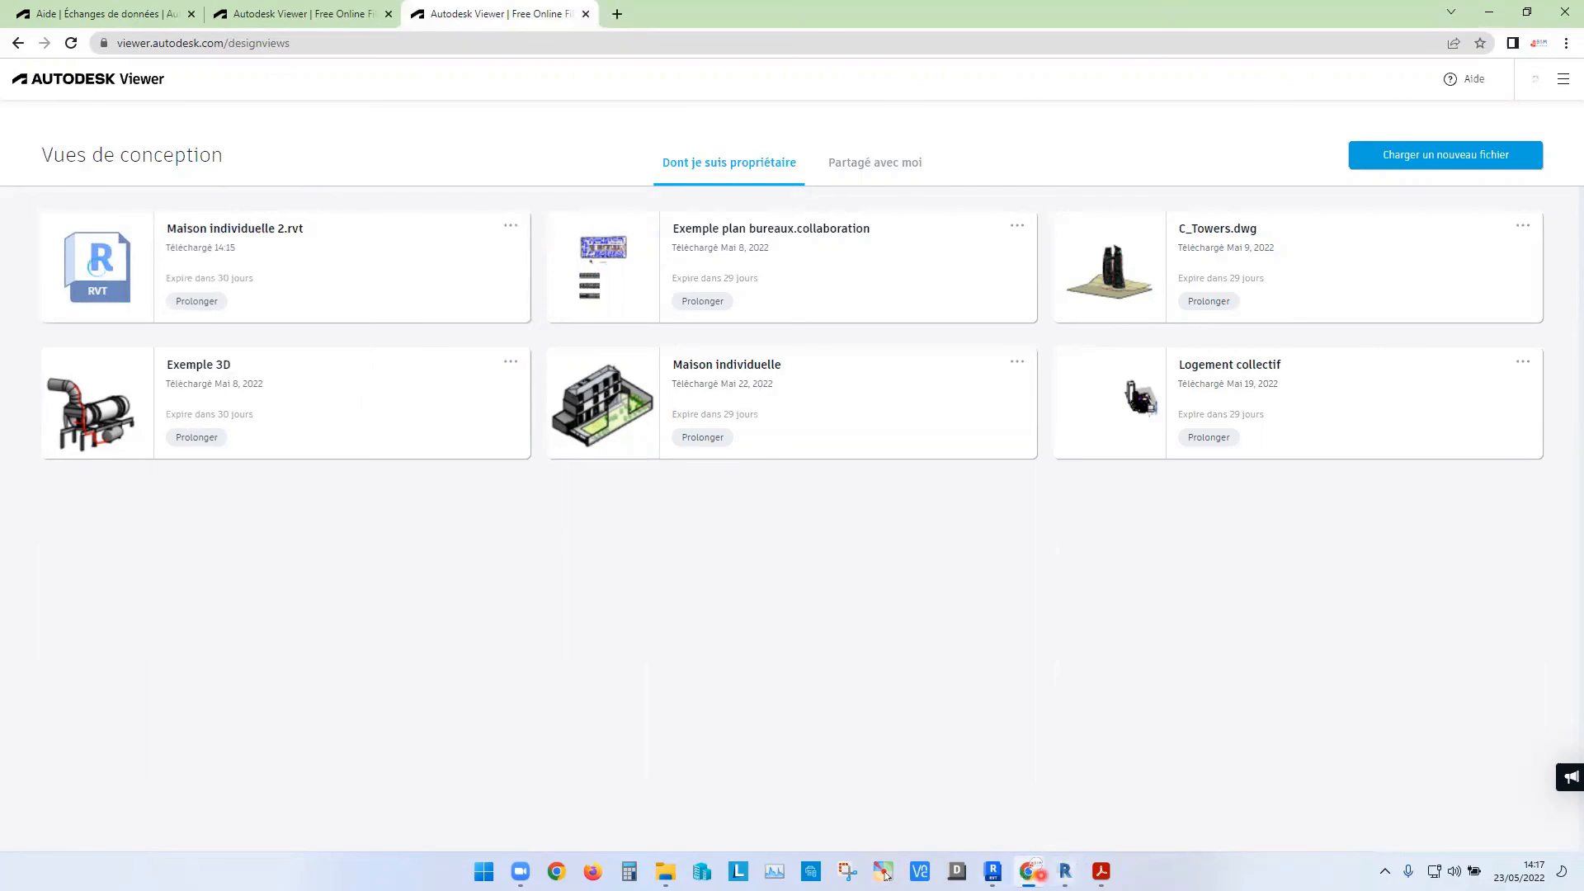
left_click(1028, 871)
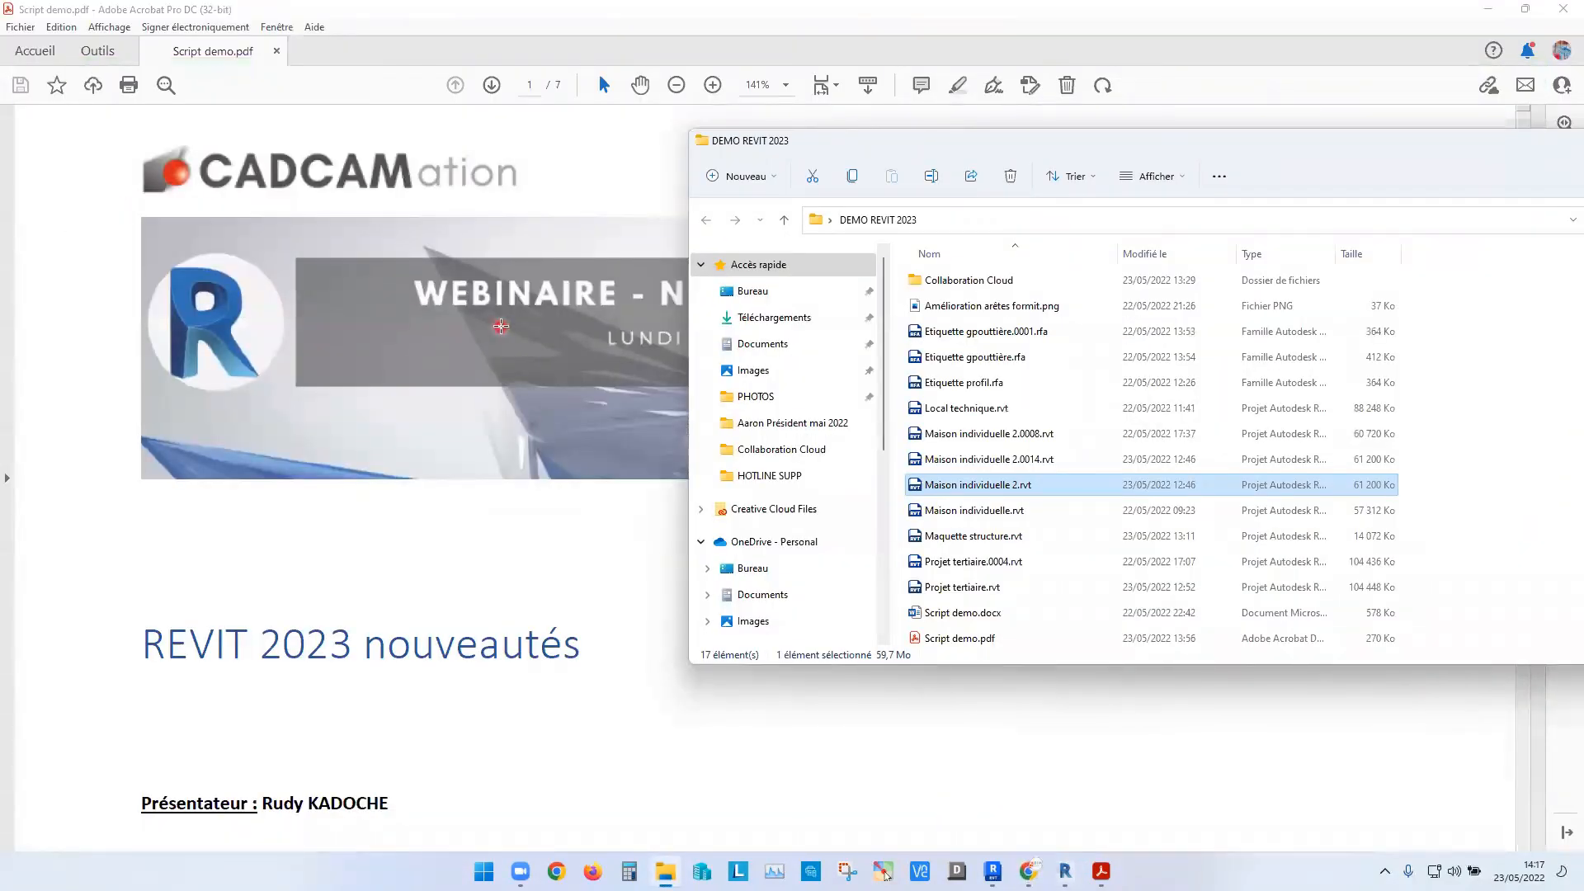
mouse_move(672, 863)
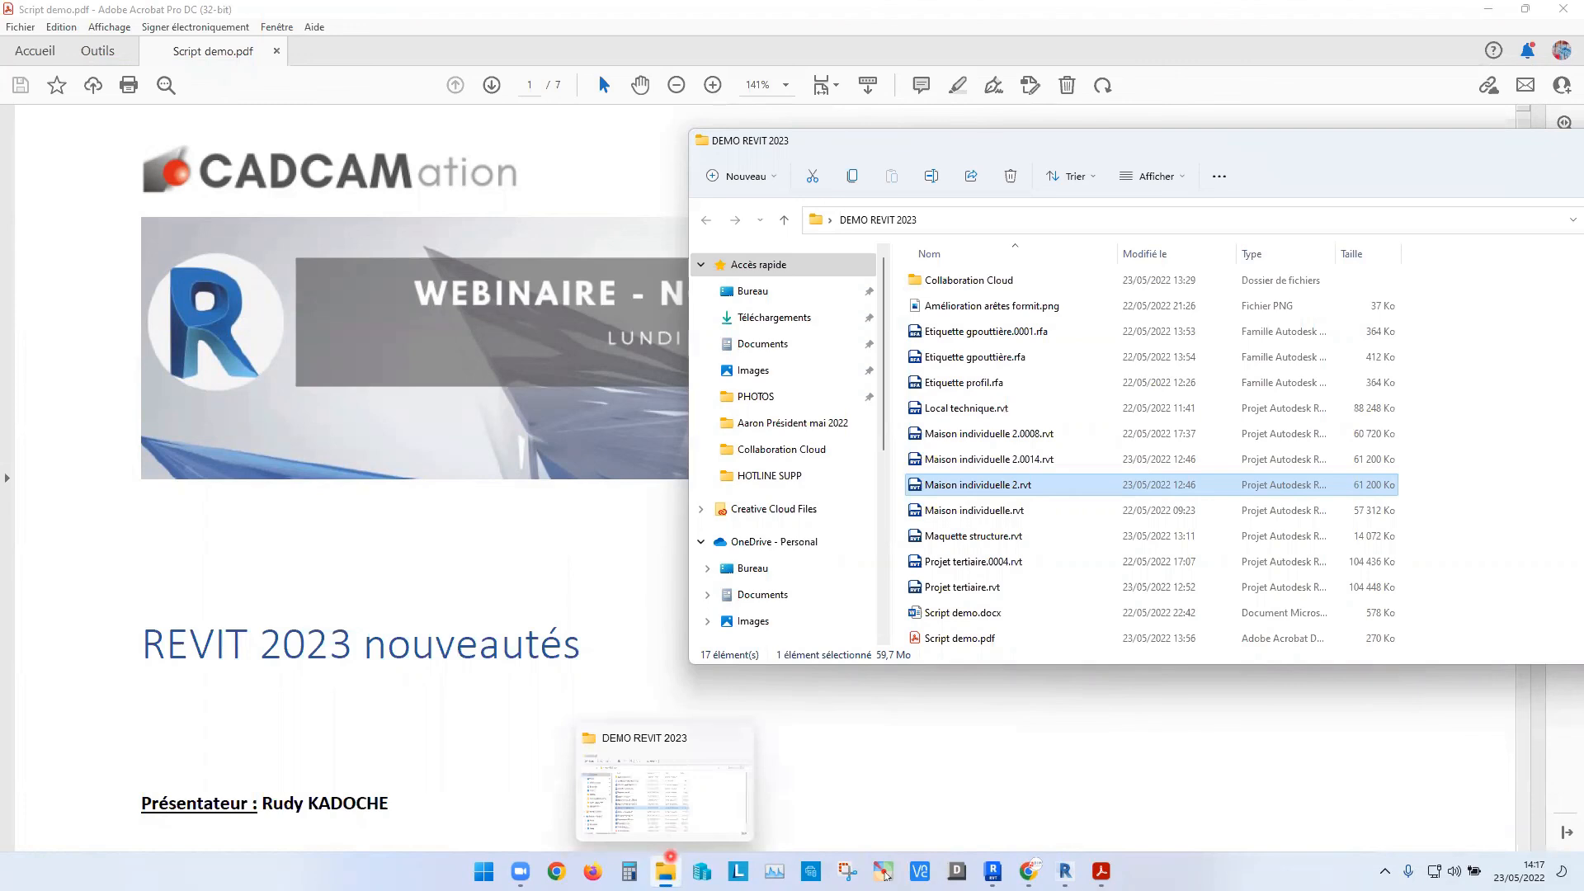
left_click(1006, 825)
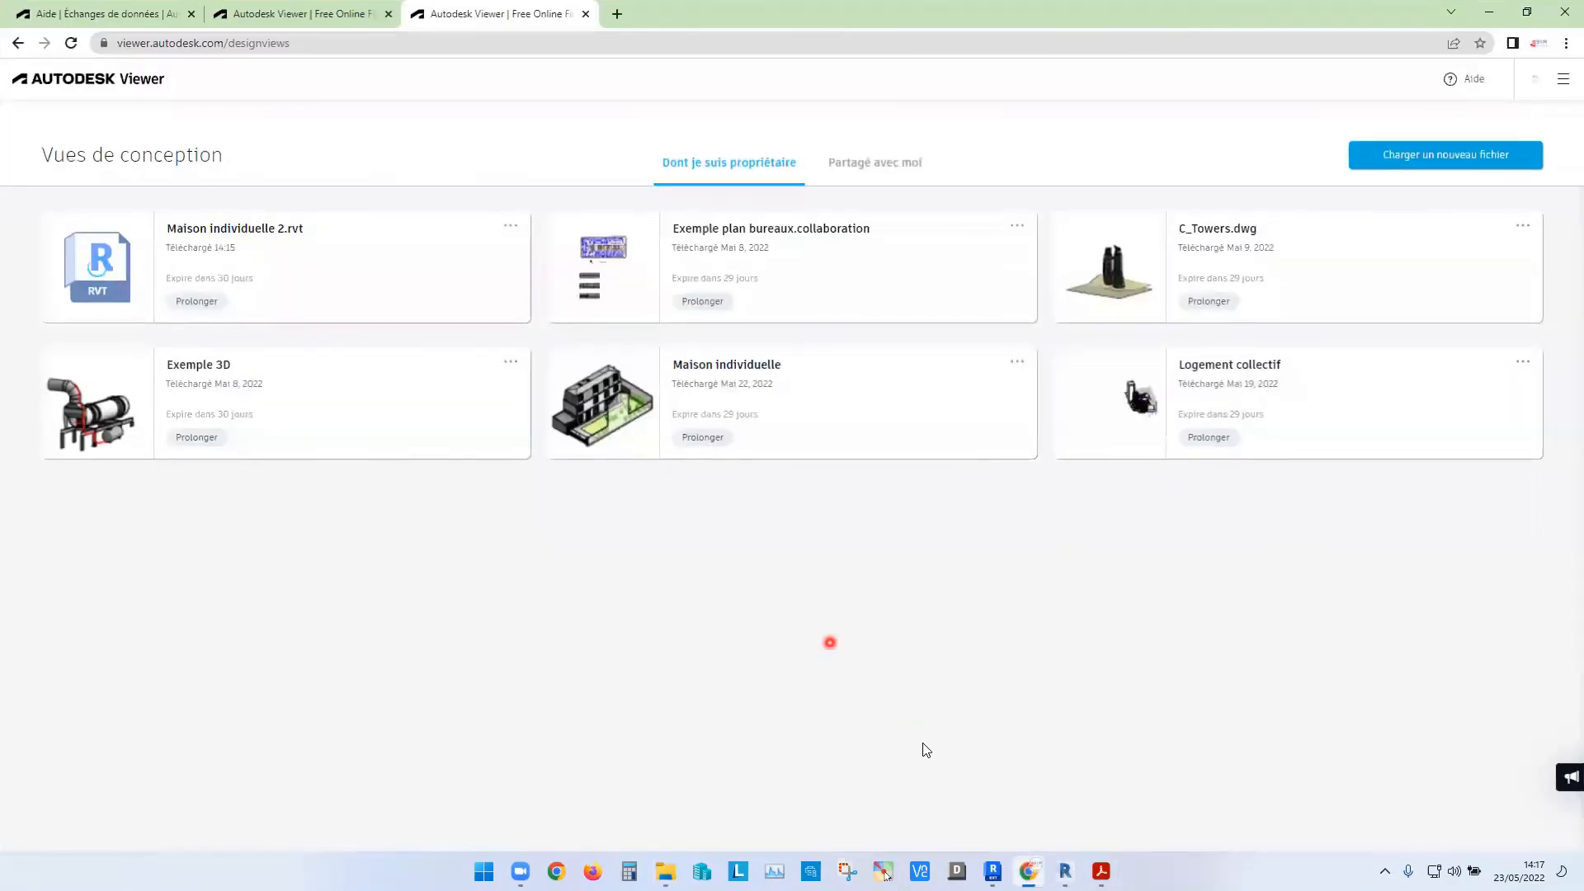